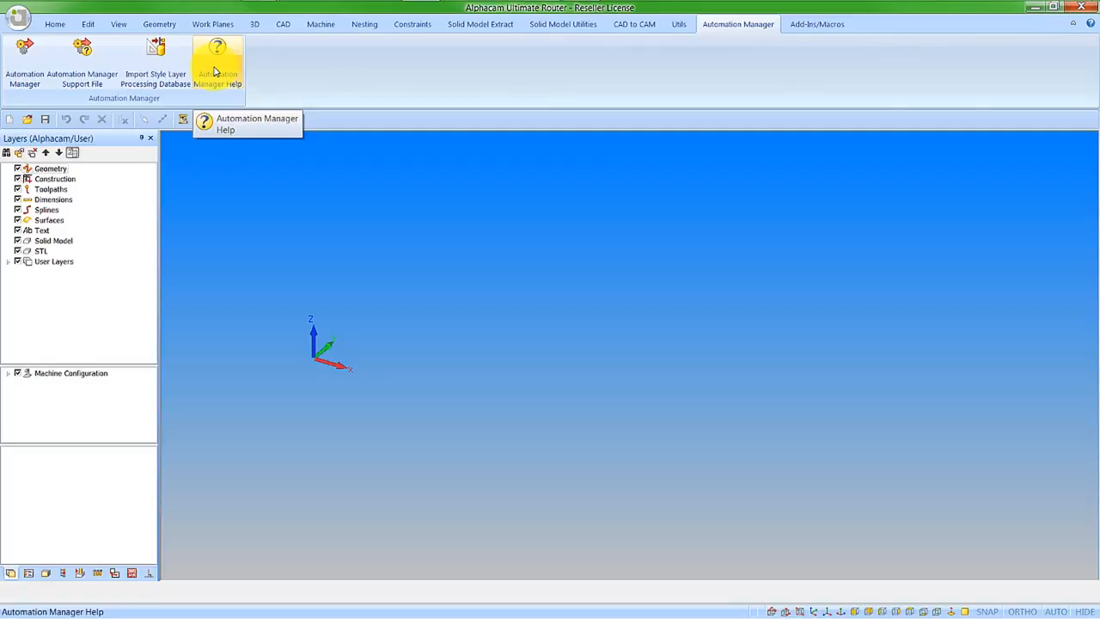
# Open the Automation Manager, expand the Alphacam customer and add a new customer with the default name
pyautogui.click(25, 75)
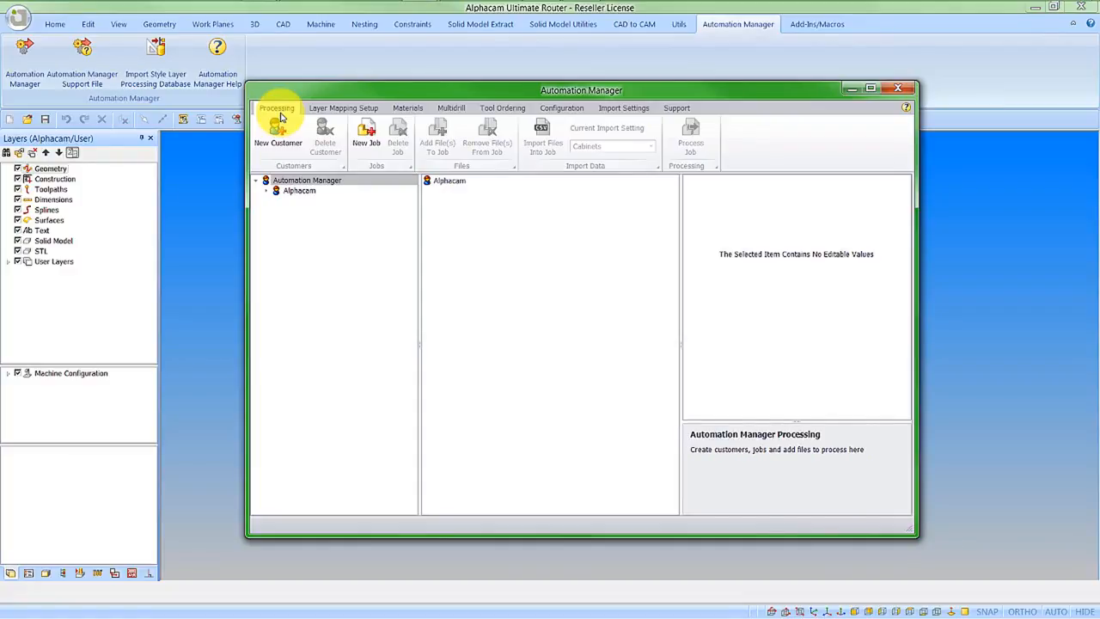
pyautogui.click(267, 191)
pyautogui.click(298, 193)
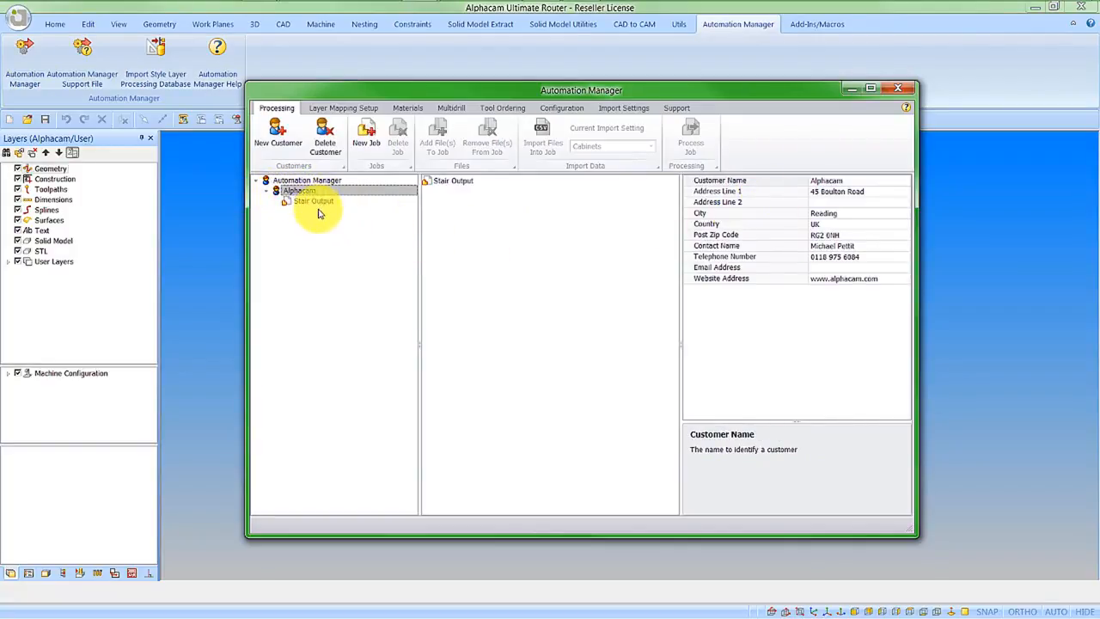
pyautogui.click(279, 146)
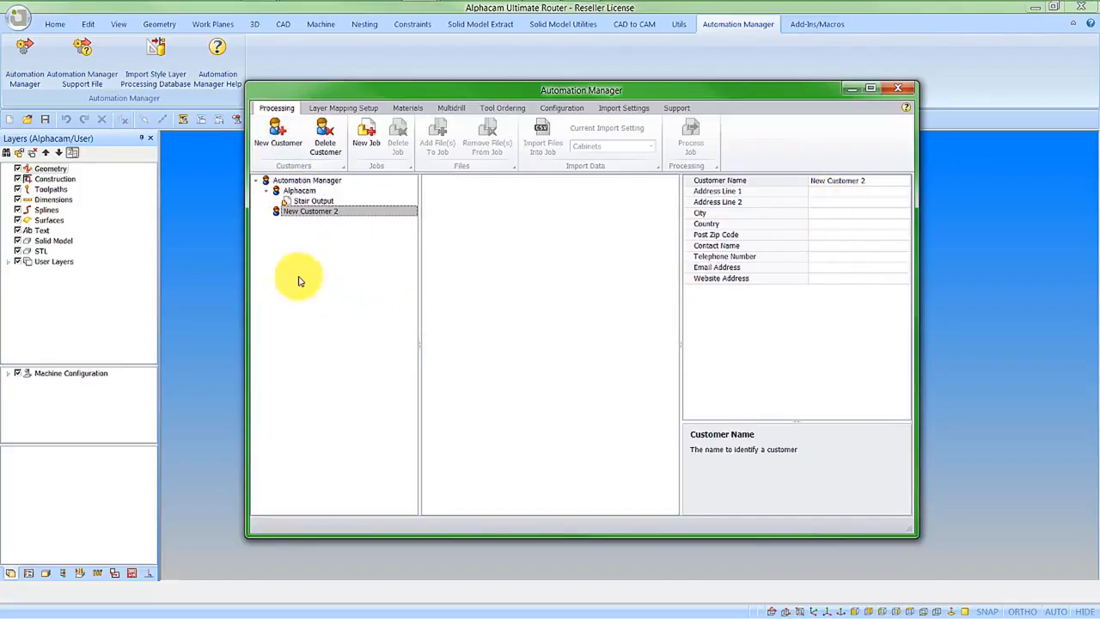
# Review the Alphacam customer's Stair Output job and the part properties of several of its newel and string DXF files
pyautogui.click(292, 190)
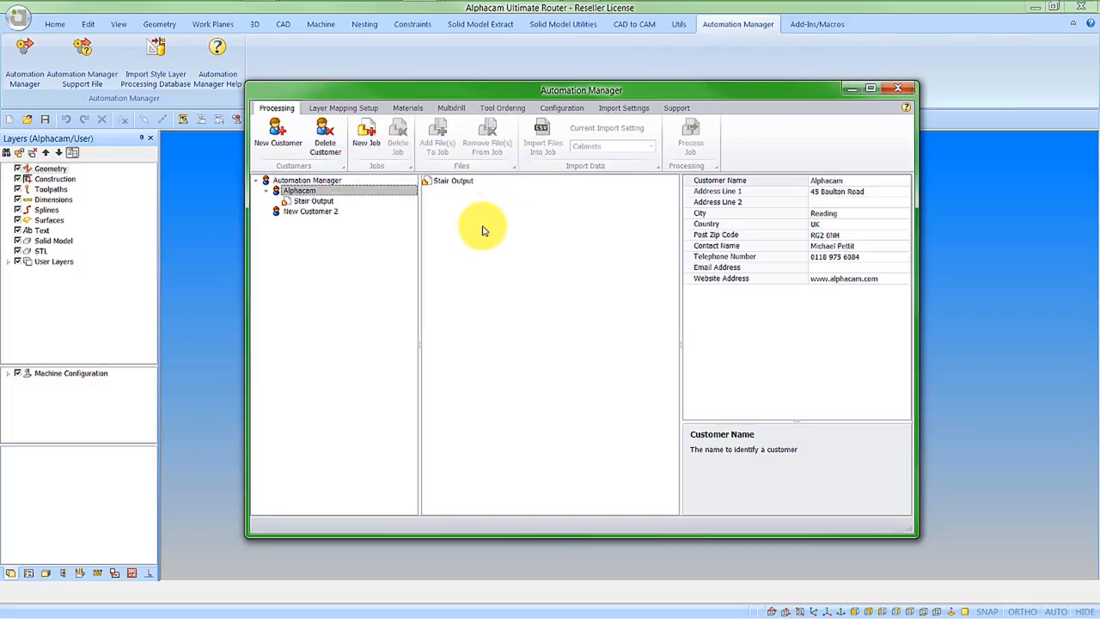
pyautogui.click(313, 202)
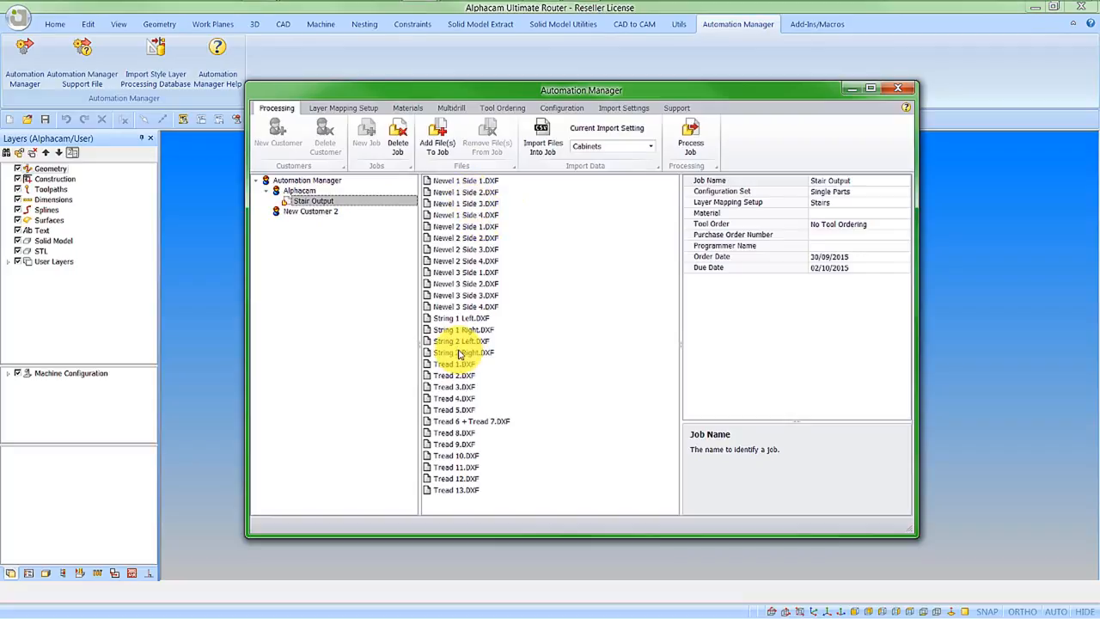
pyautogui.click(448, 183)
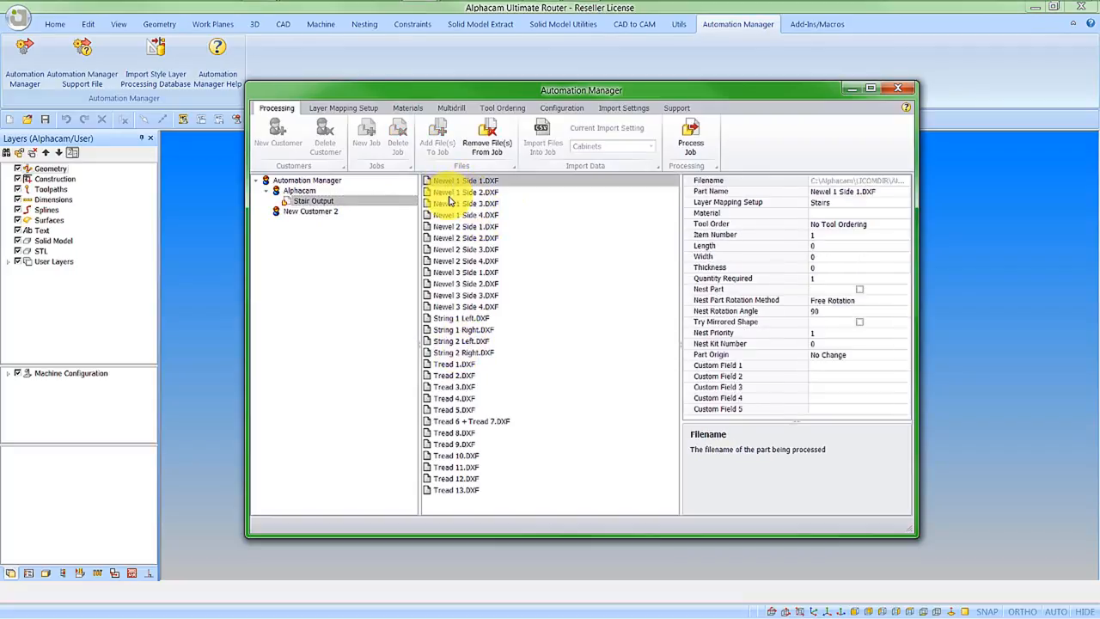
pyautogui.click(451, 192)
pyautogui.click(456, 237)
pyautogui.click(457, 273)
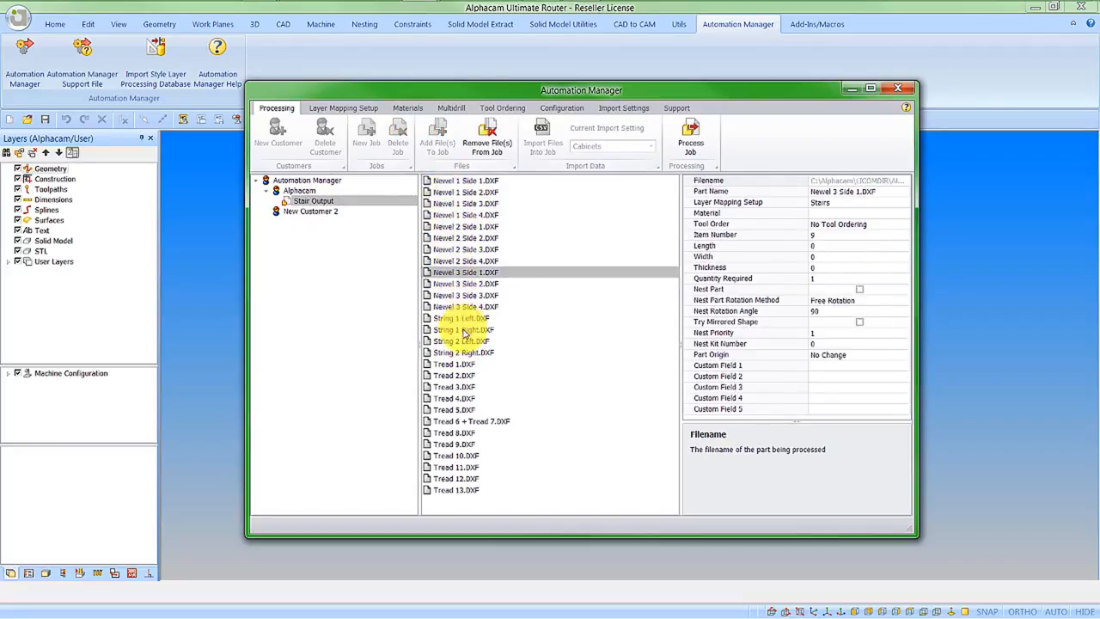
pyautogui.click(463, 329)
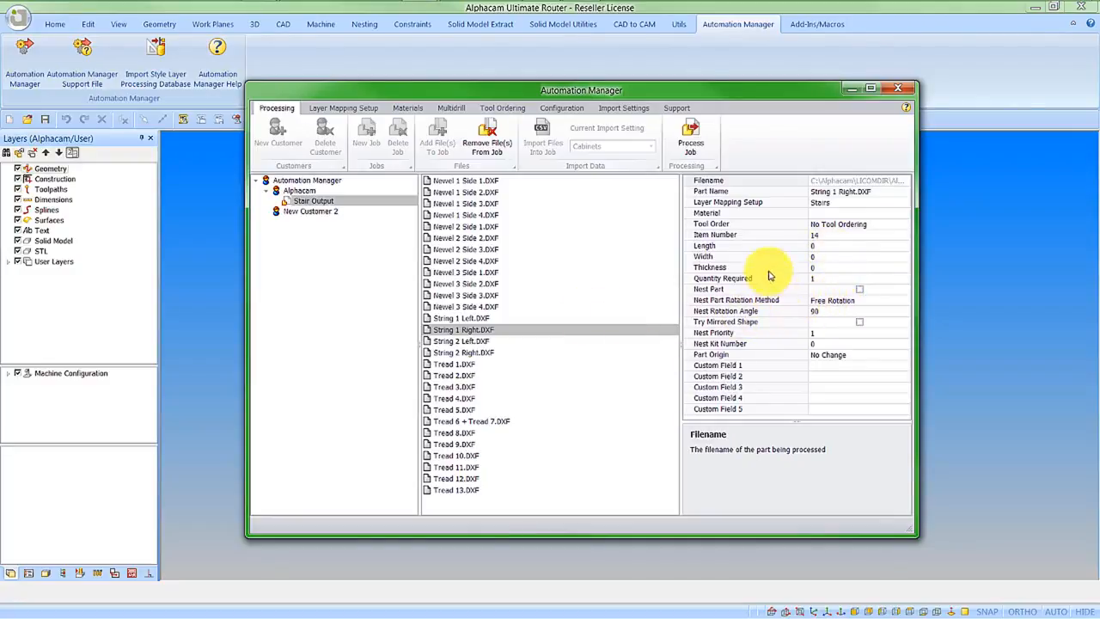
# Display the Stairs layer mapping setup down to its drawing layers, with enough width to read the layer names
pyautogui.click(342, 108)
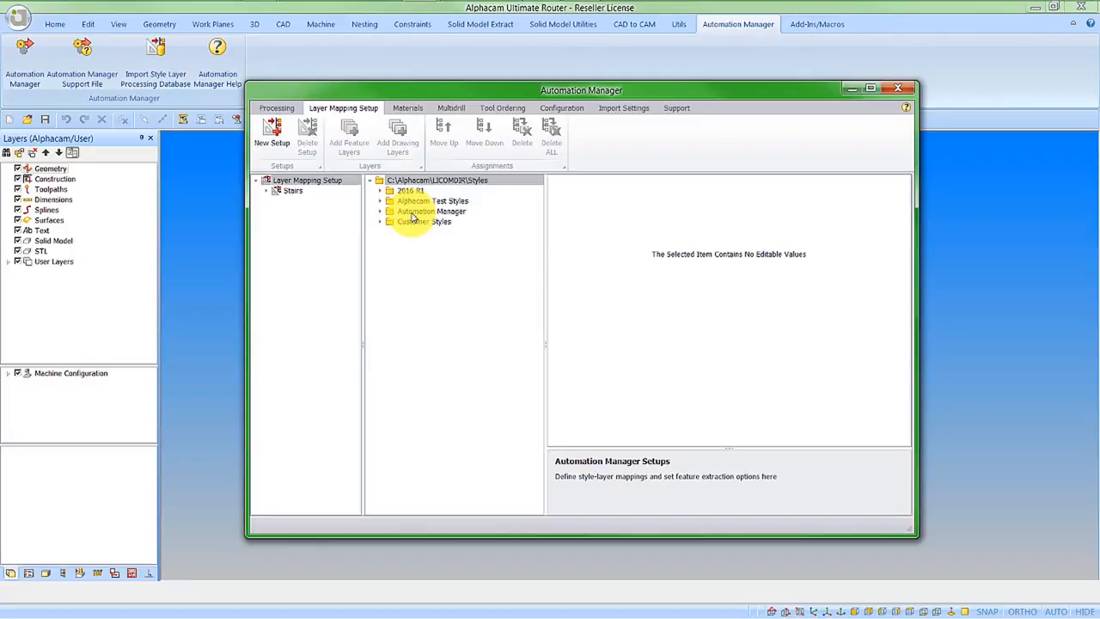
pyautogui.click(290, 191)
pyautogui.click(267, 191)
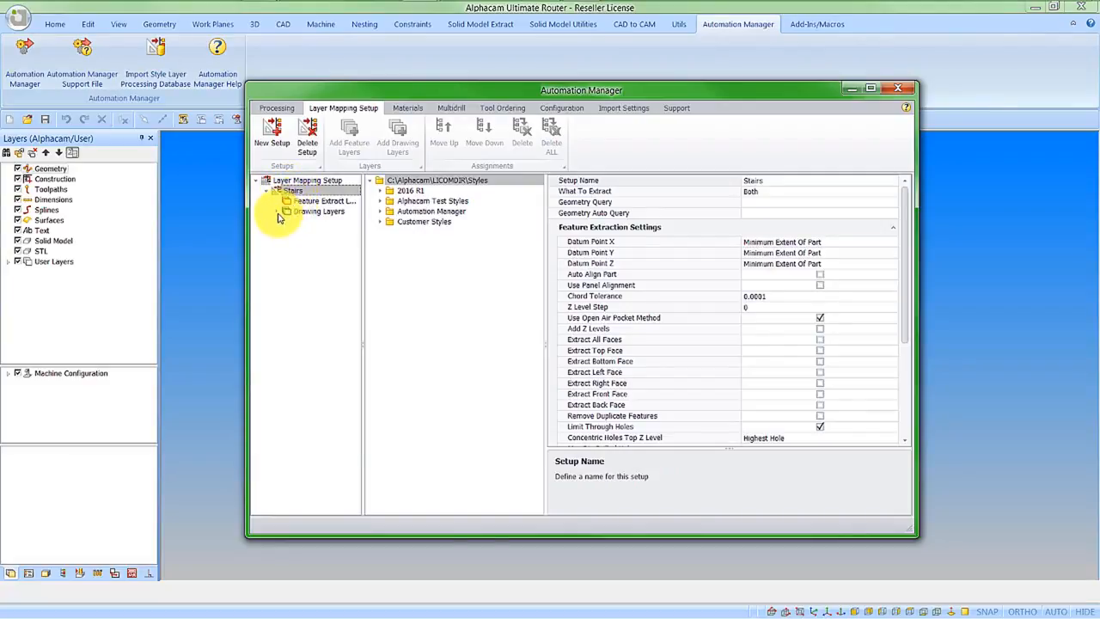
pyautogui.click(276, 211)
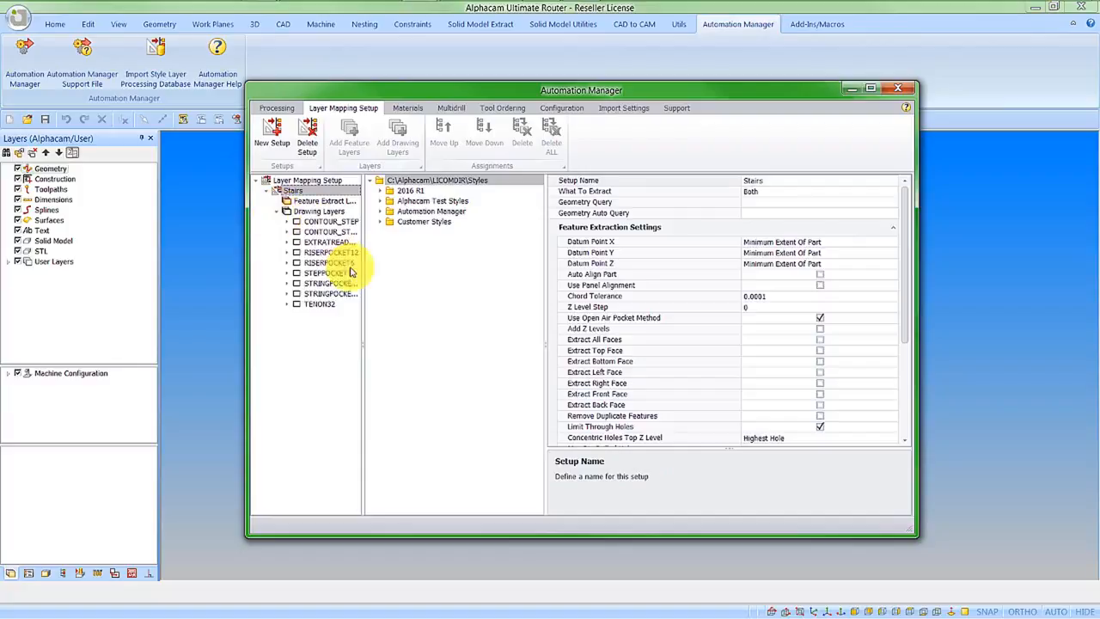
pyautogui.moveTo(363, 344); pyautogui.dragTo(381, 343)
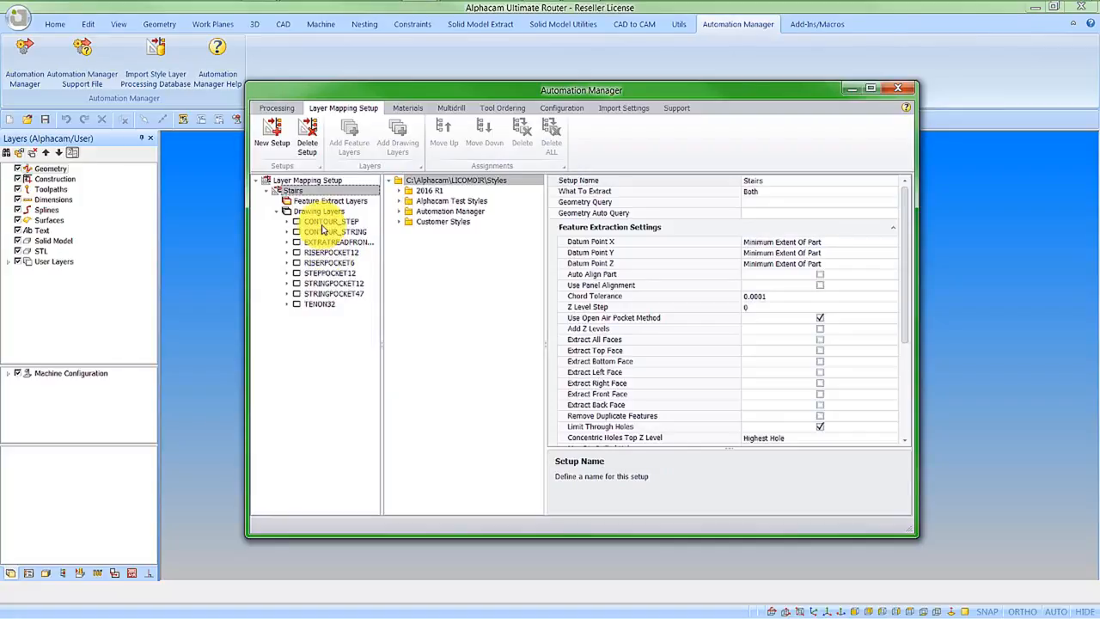
# Expand every drawing layer of the Stairs setup, from CONTOUR_STEP to TENON32, to examine the assigned machining styles
pyautogui.click(286, 221)
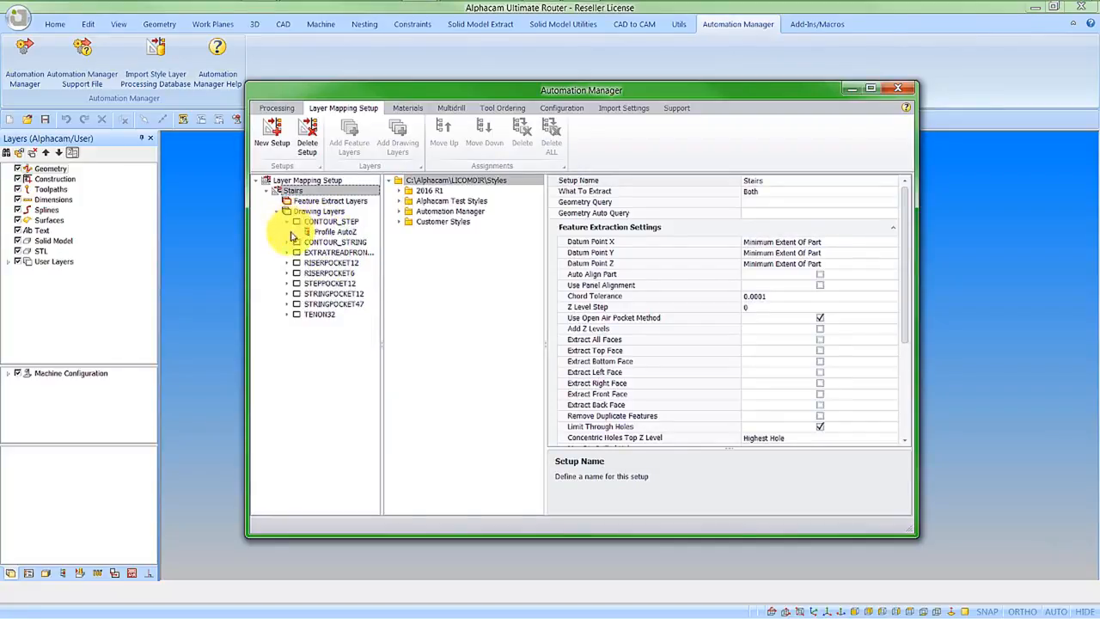
pyautogui.click(287, 243)
pyautogui.click(286, 263)
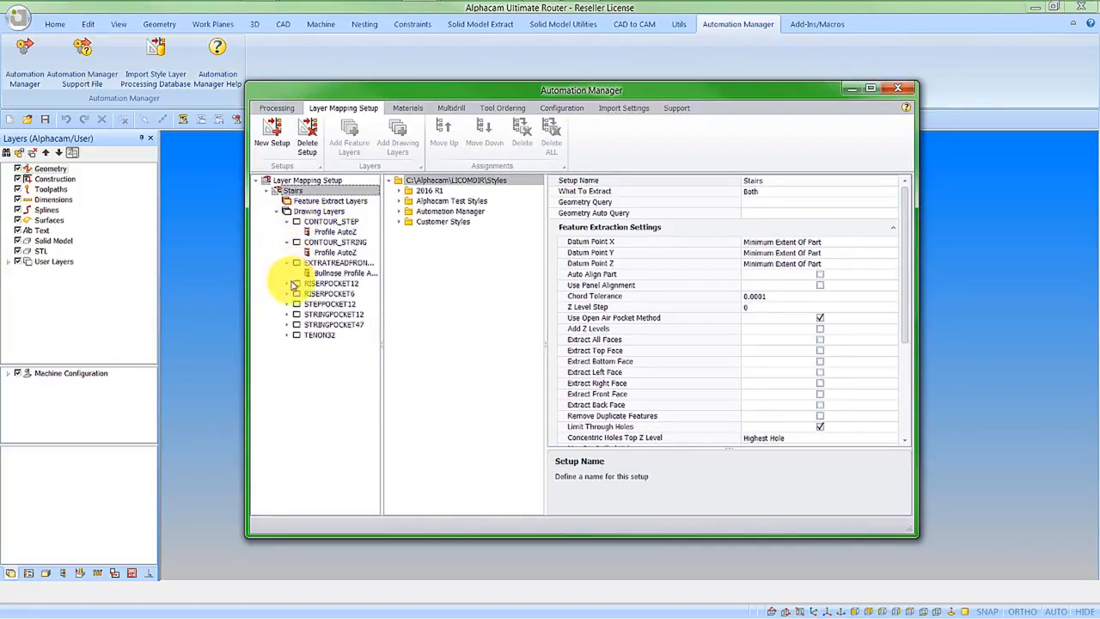
pyautogui.click(287, 283)
pyautogui.click(287, 304)
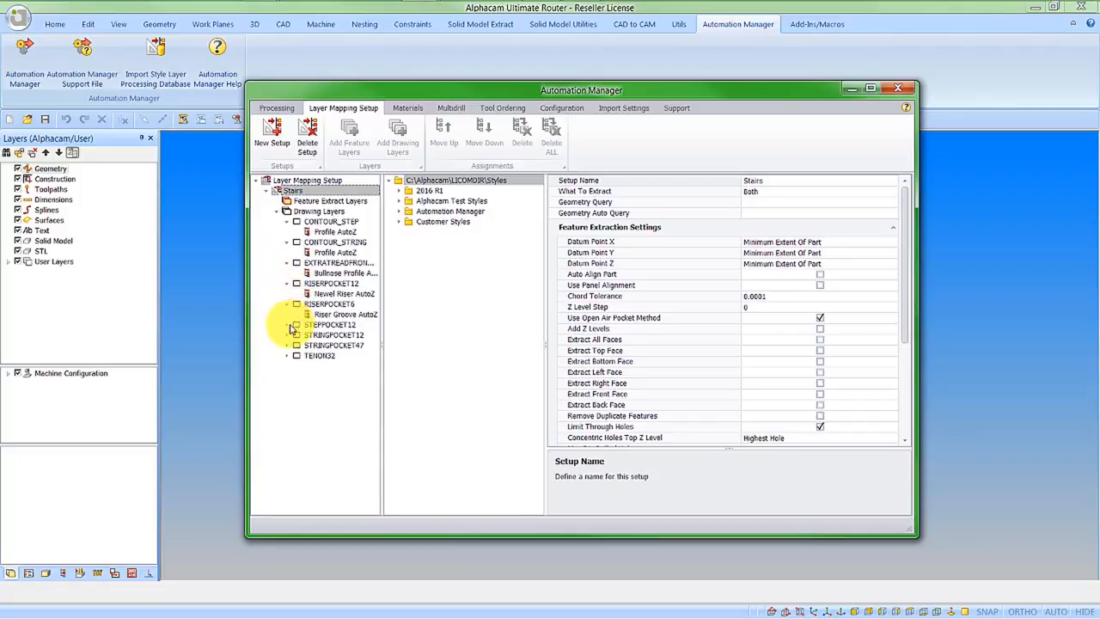
pyautogui.click(287, 325)
pyautogui.click(287, 345)
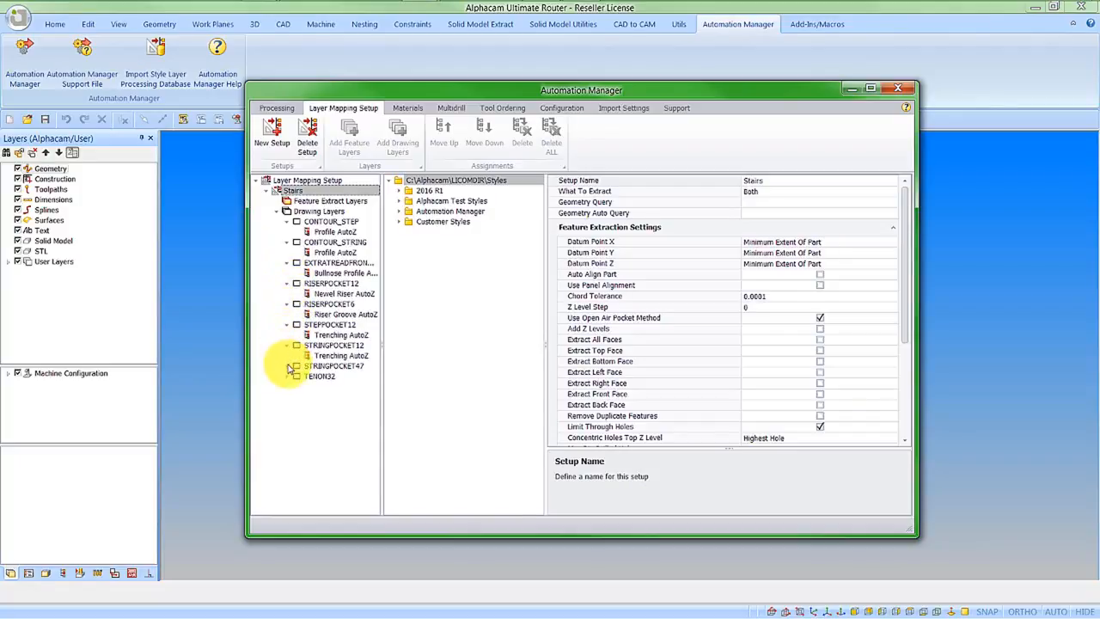
pyautogui.click(287, 366)
pyautogui.click(287, 387)
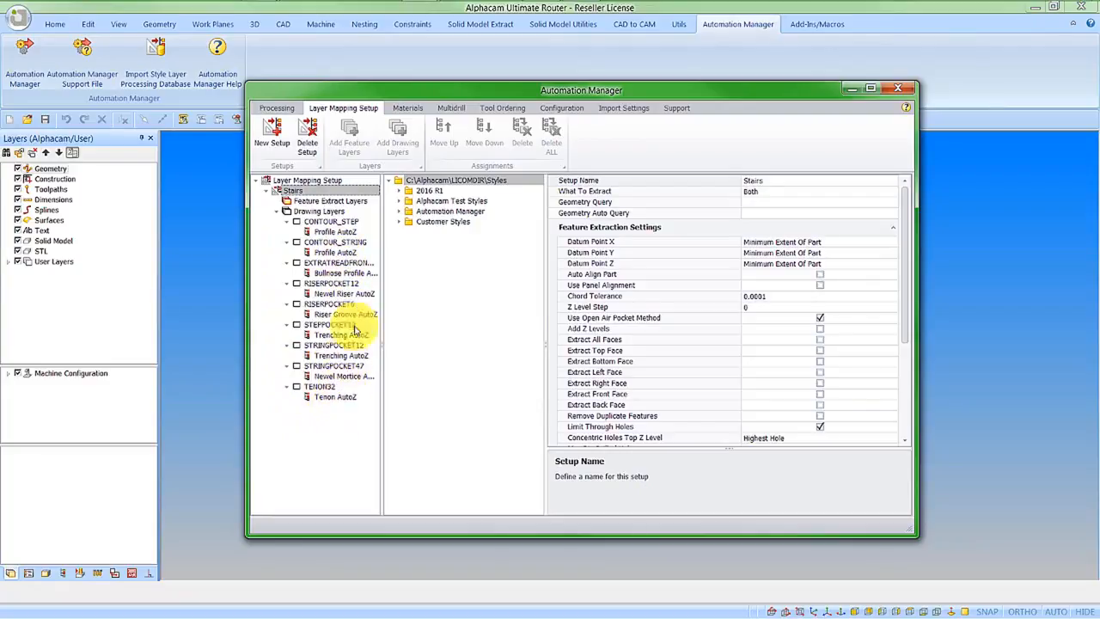
# Examine the Profile AutoZ settings on CONTOUR_STEP, expand the Automation Manager styles folder and collapse the Stairs setup
pyautogui.click(335, 232)
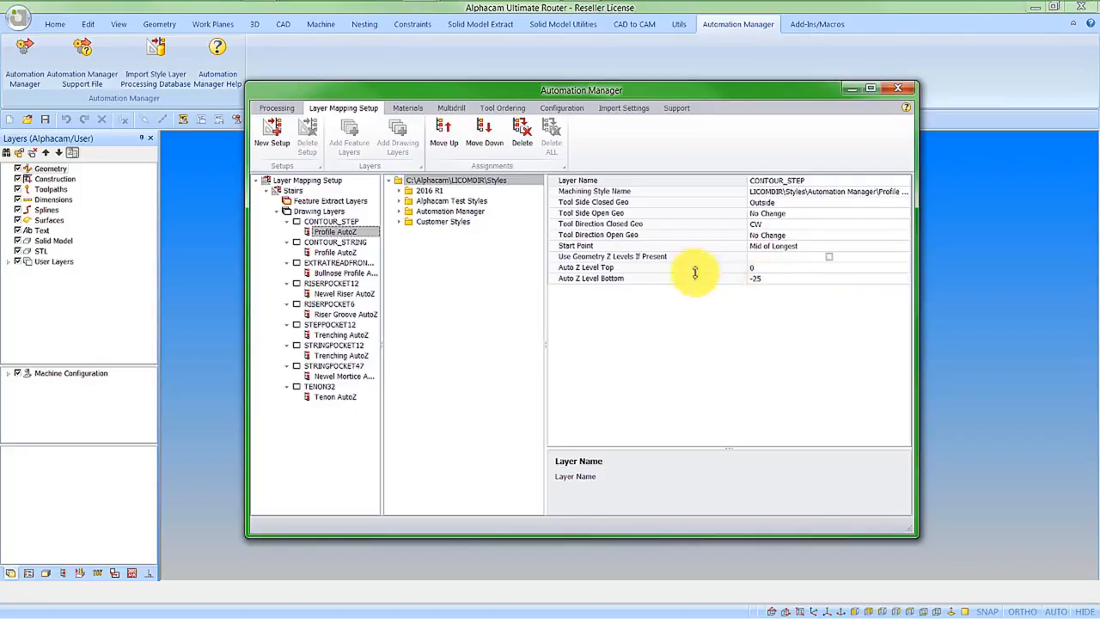
pyautogui.click(401, 213)
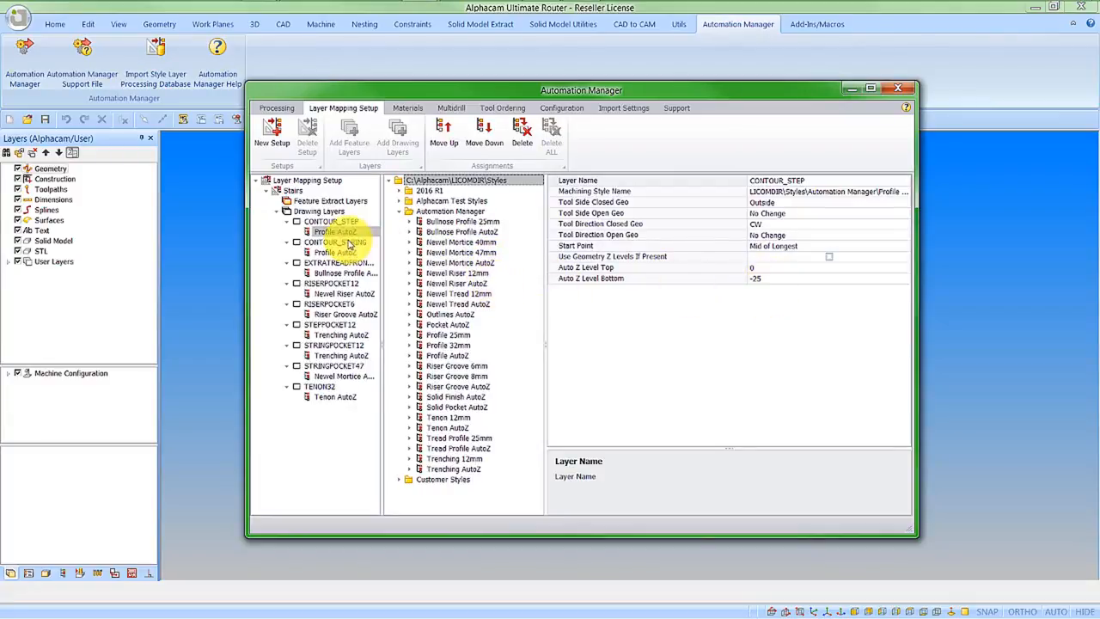
pyautogui.click(267, 191)
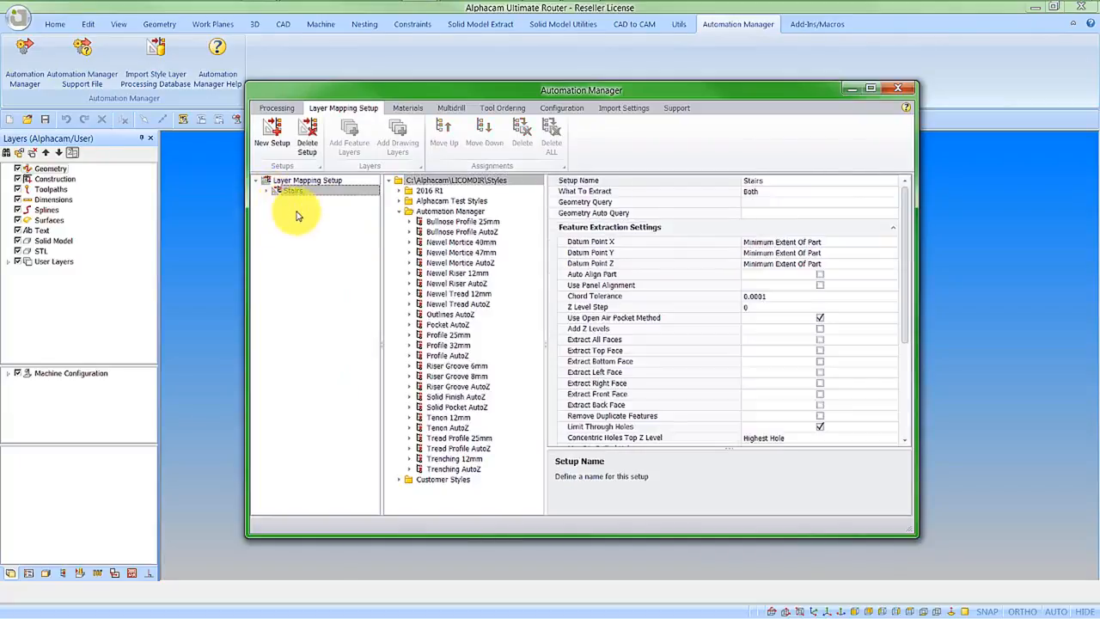
# Create a new layer mapping setup named Cabinets
pyautogui.click(273, 143)
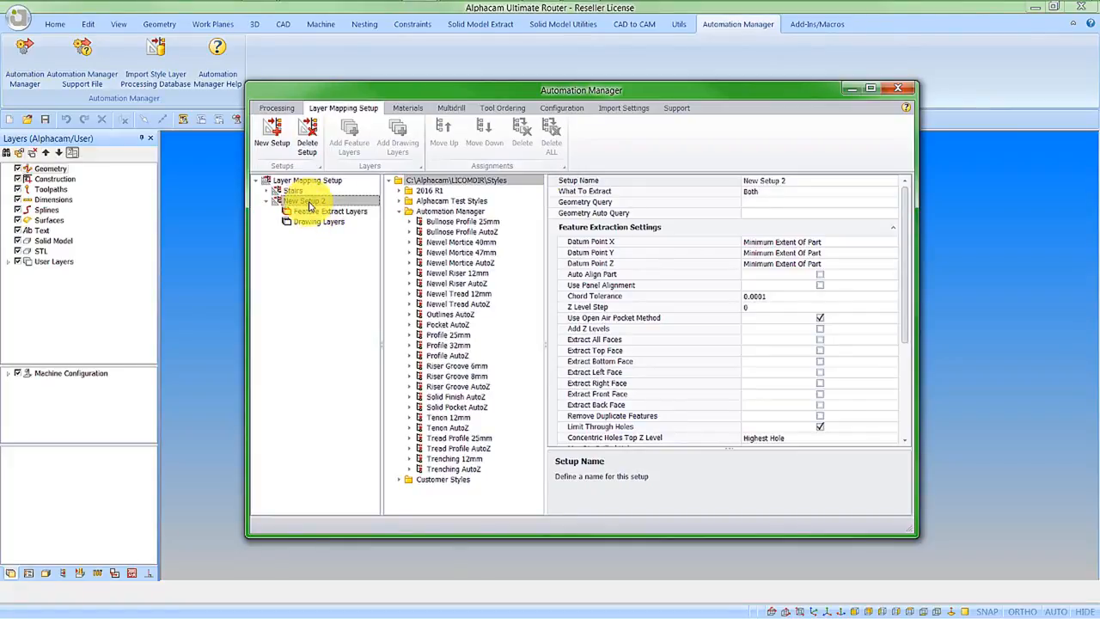
pyautogui.click(791, 180)
pyautogui.moveTo(792, 180); pyautogui.dragTo(714, 186)
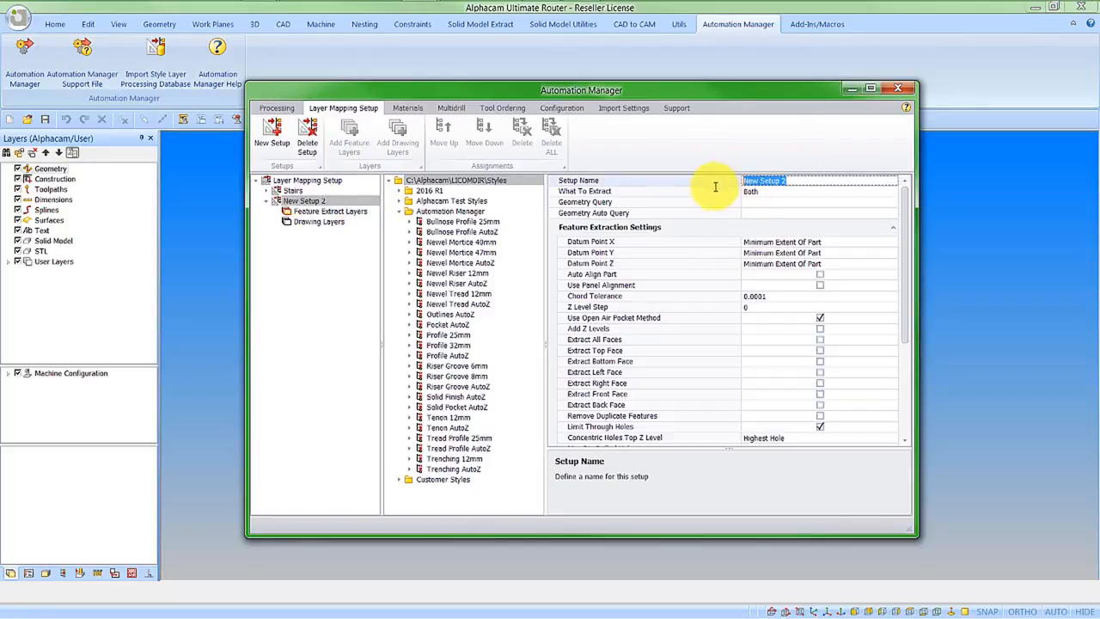
pyautogui.write('Cab')
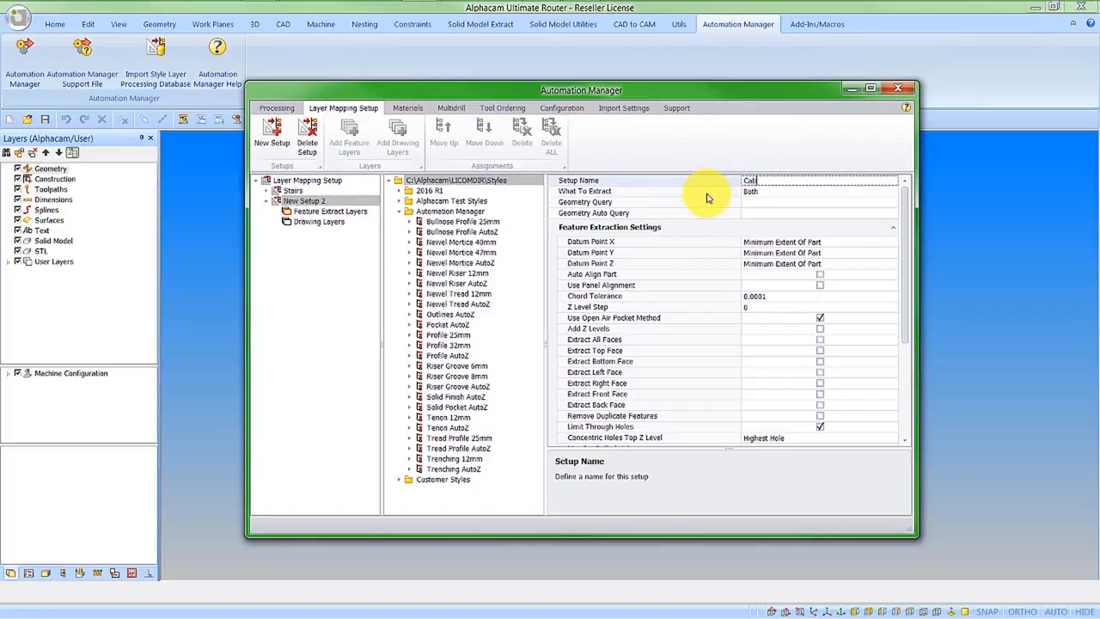
pyautogui.write('inets')
# Set the Cabinets setup to extract Contours, and enable Auto Align Part and Use Panel Alignment
pyautogui.click(767, 192)
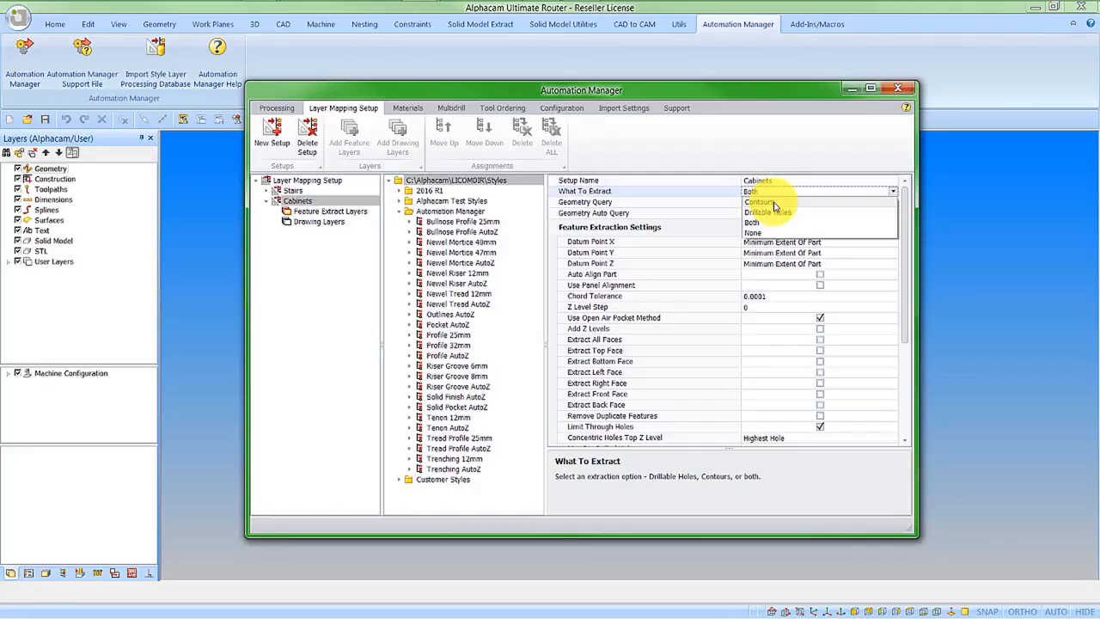
pyautogui.click(774, 203)
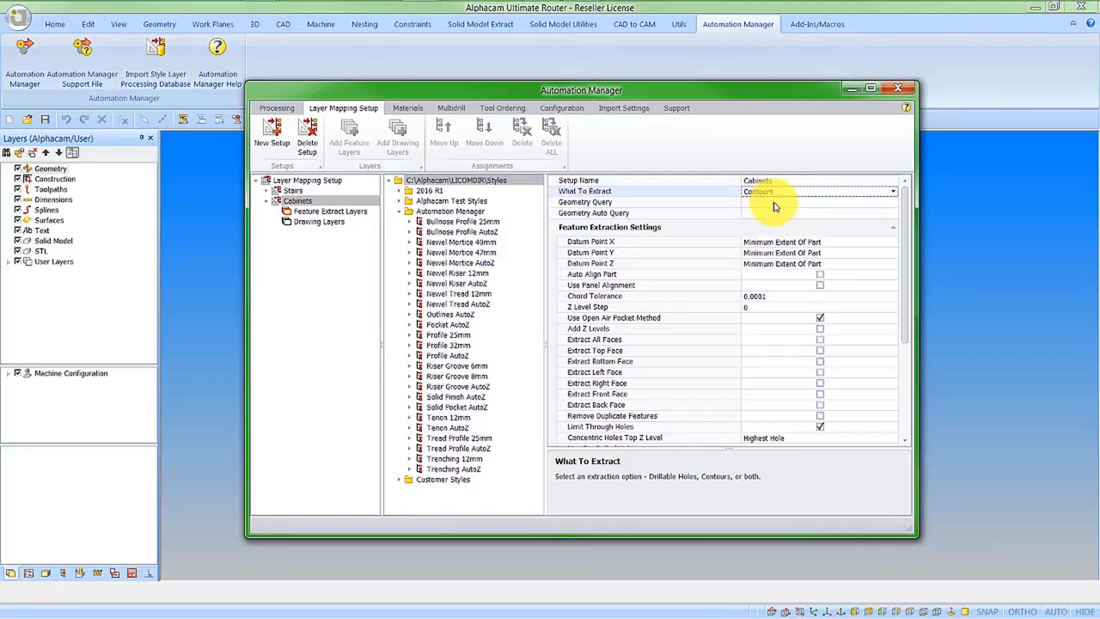
pyautogui.click(820, 274)
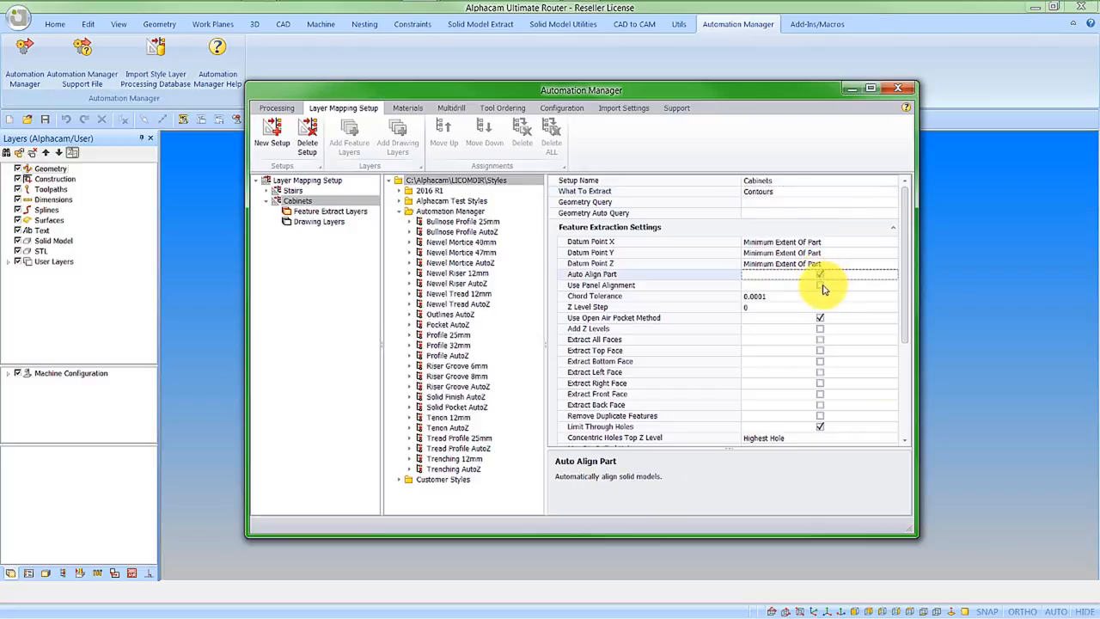
pyautogui.click(819, 284)
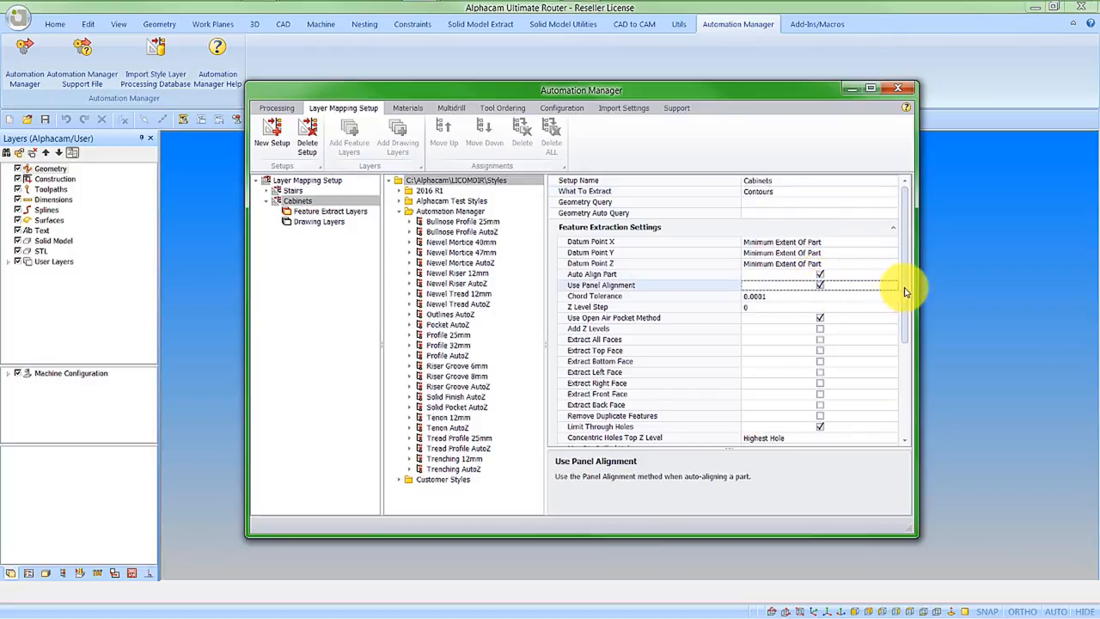
# Enable Extract Top Face, Retain Solid After Processing and Align Longest Edge With X Axis for the Cabinets setup
pyautogui.moveTo(904, 287); pyautogui.dragTo(904, 305)
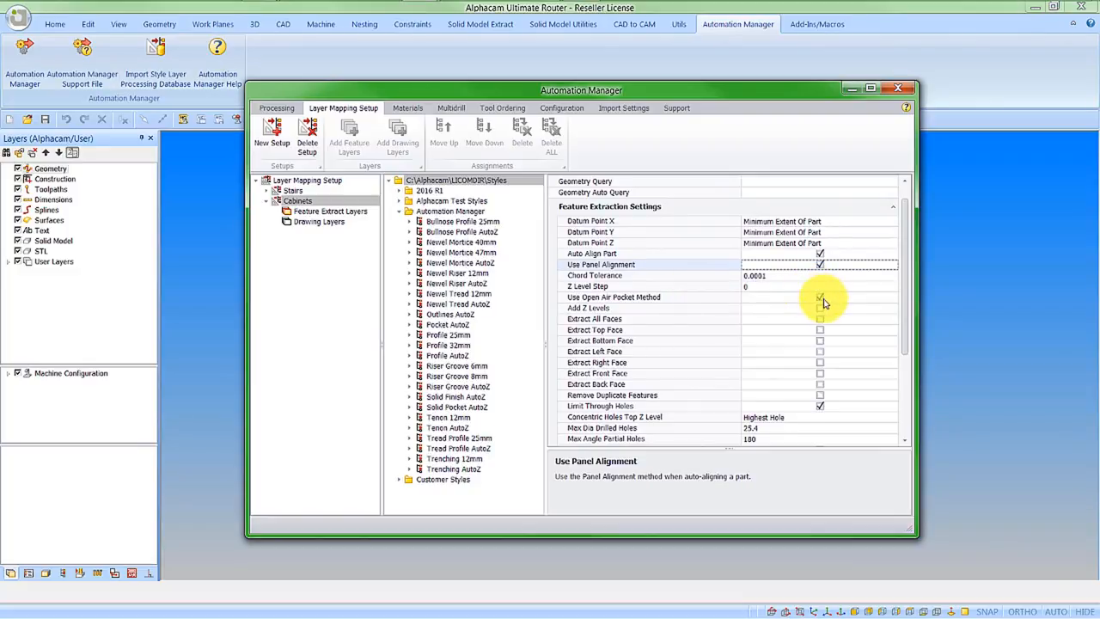
pyautogui.click(820, 330)
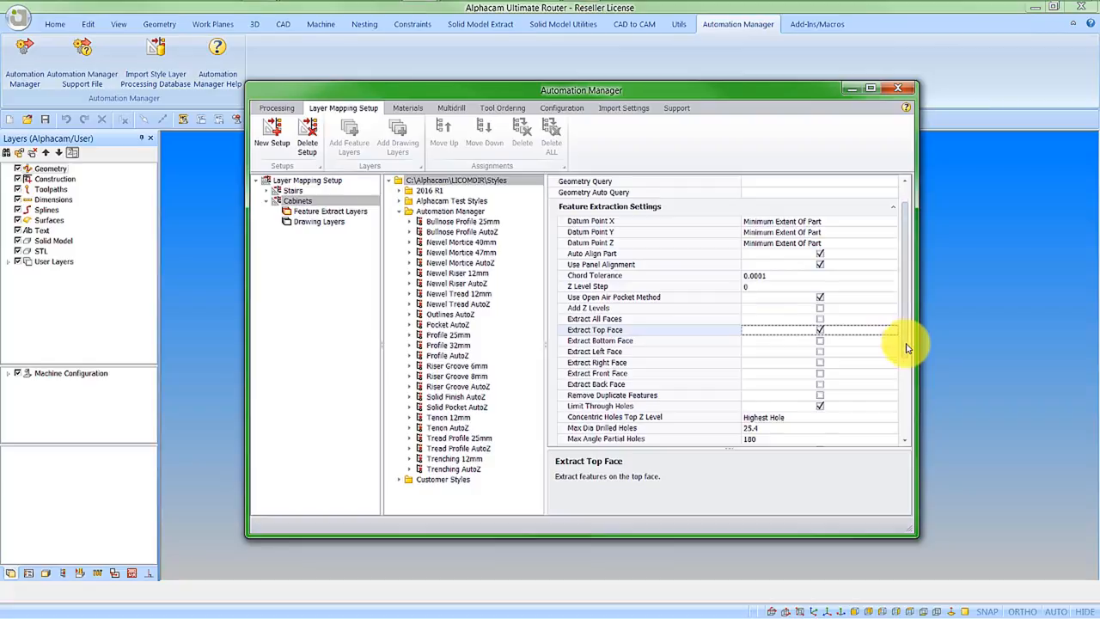
pyautogui.moveTo(908, 338); pyautogui.dragTo(911, 382)
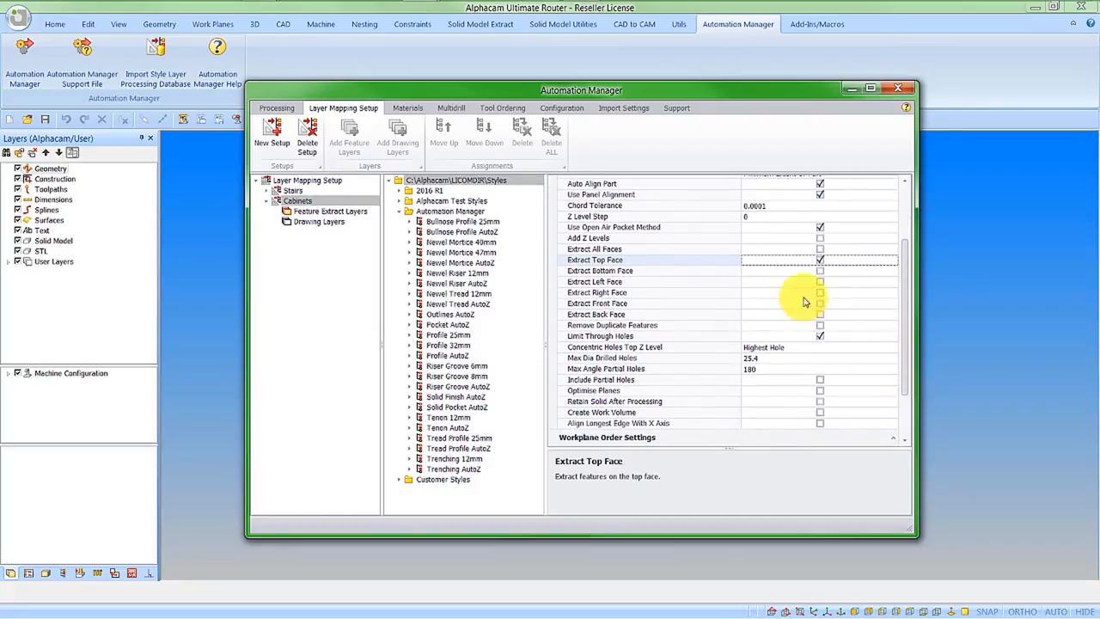
pyautogui.click(819, 402)
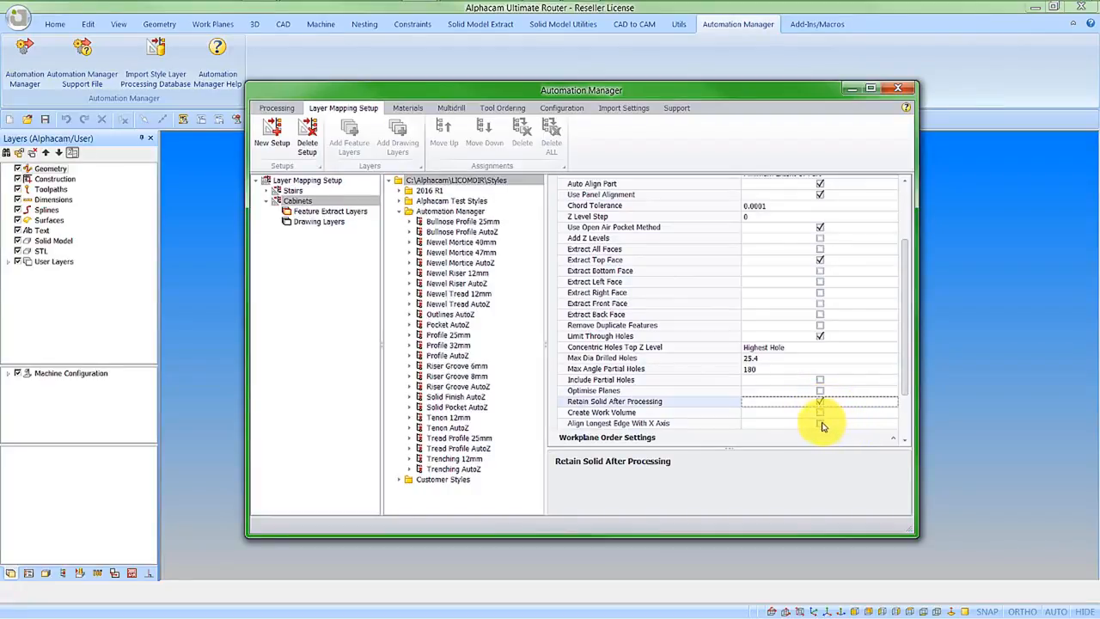
pyautogui.click(820, 424)
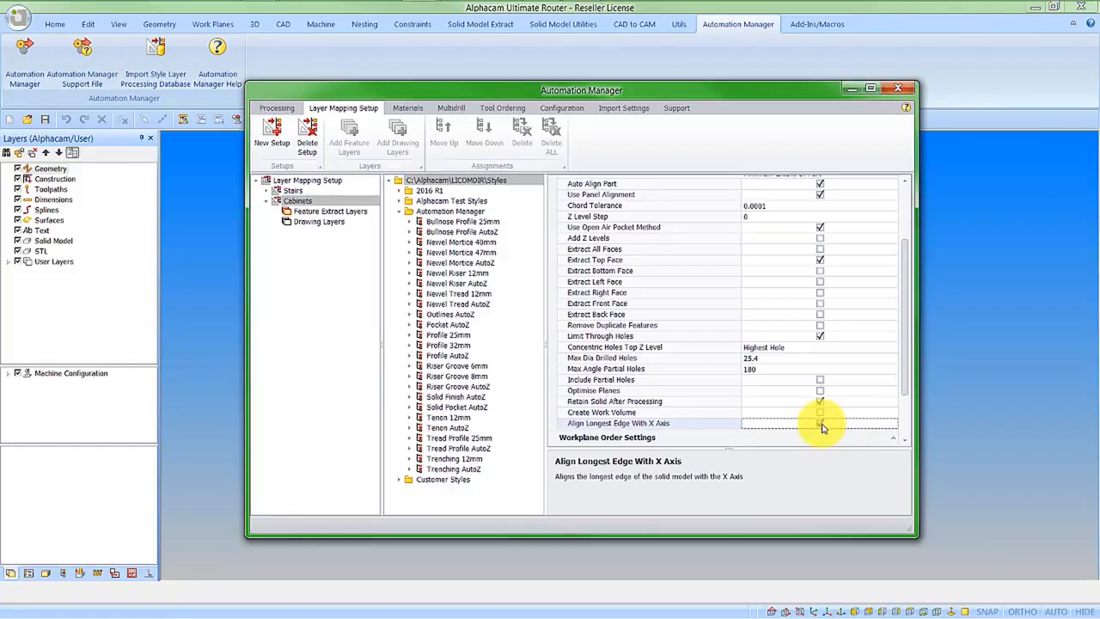
# Add the feature layers to the Feature Extract Layers of the Cabinets setup
pyautogui.scroll(2, 897, 252)
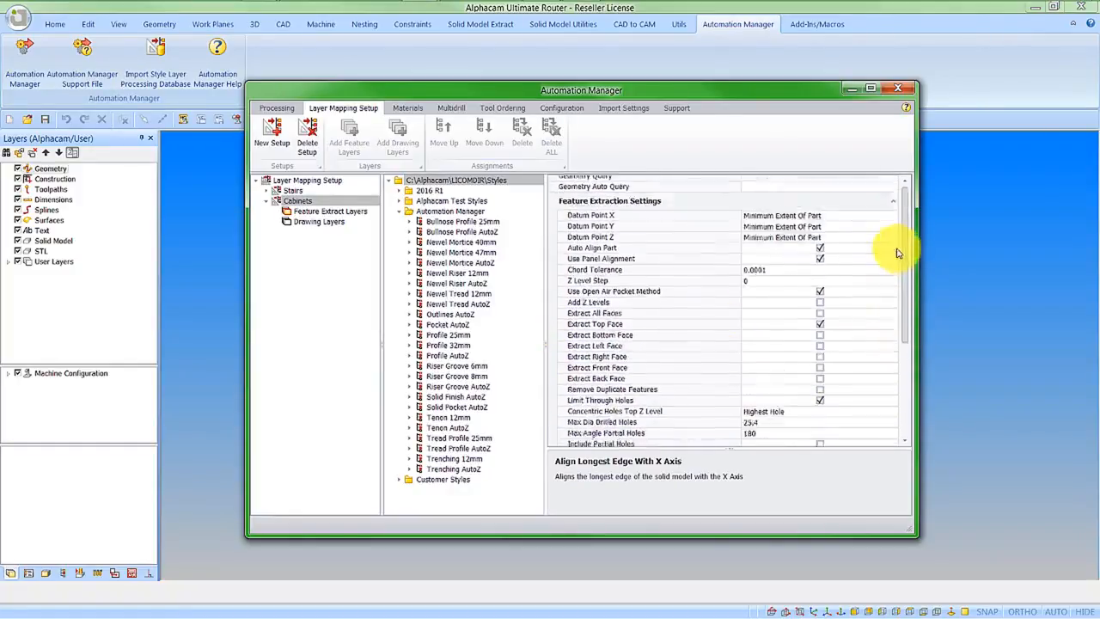
pyautogui.scroll(1, 897, 252)
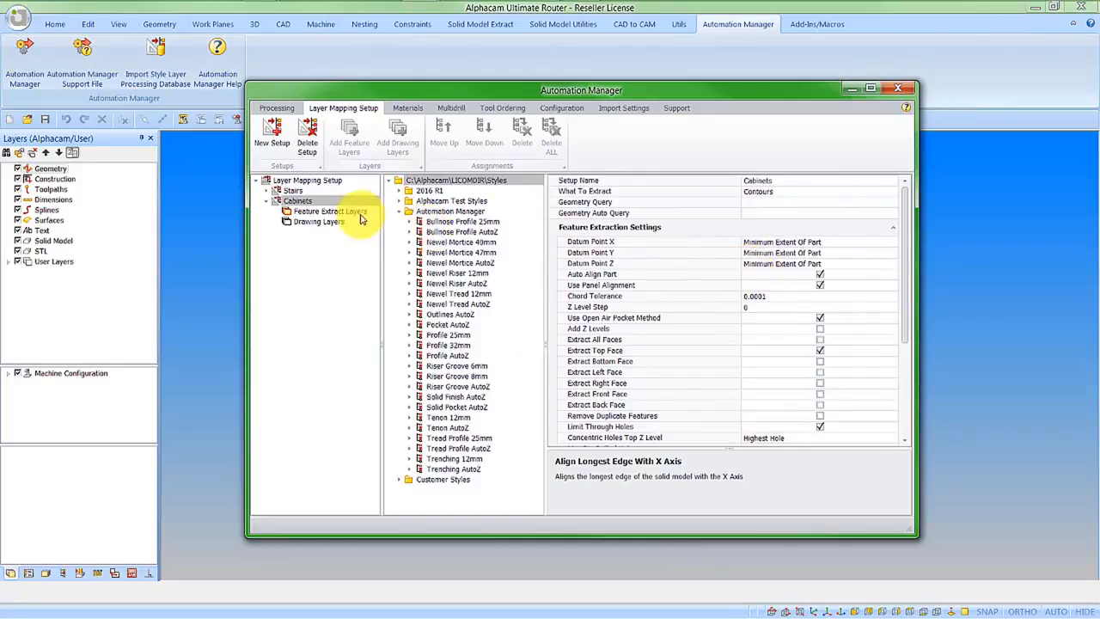
pyautogui.click(309, 213)
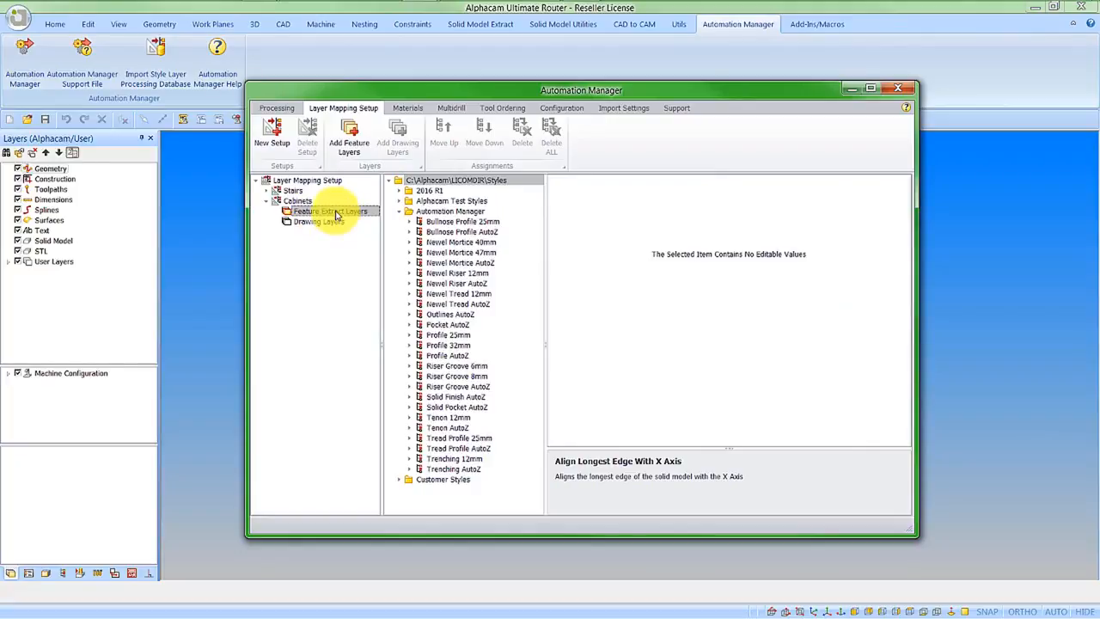
pyautogui.rightClick(337, 214)
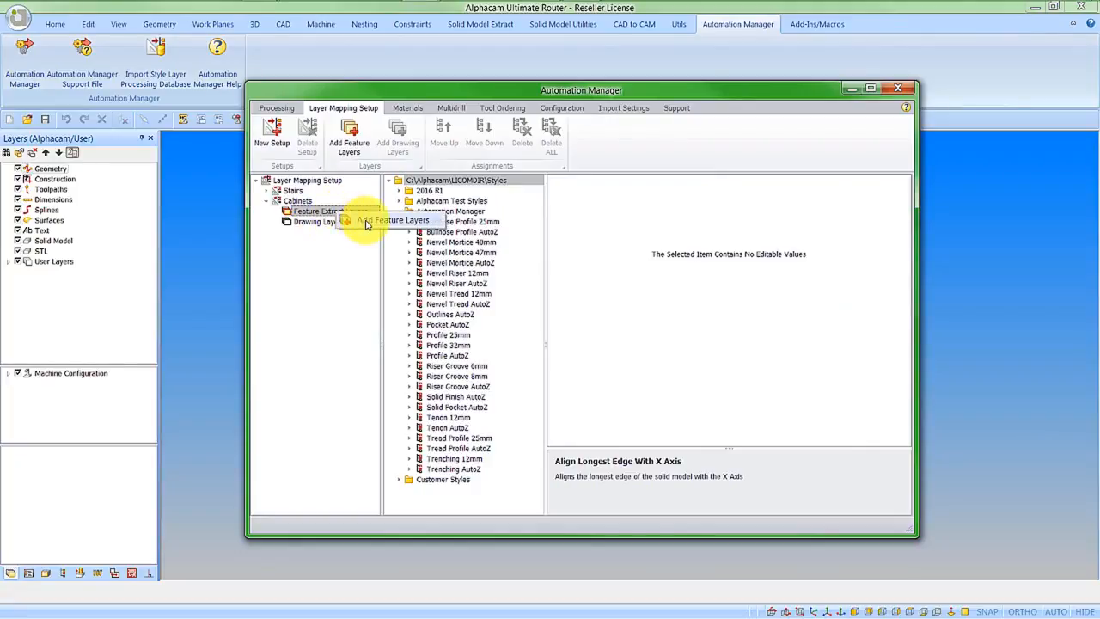
pyautogui.click(378, 219)
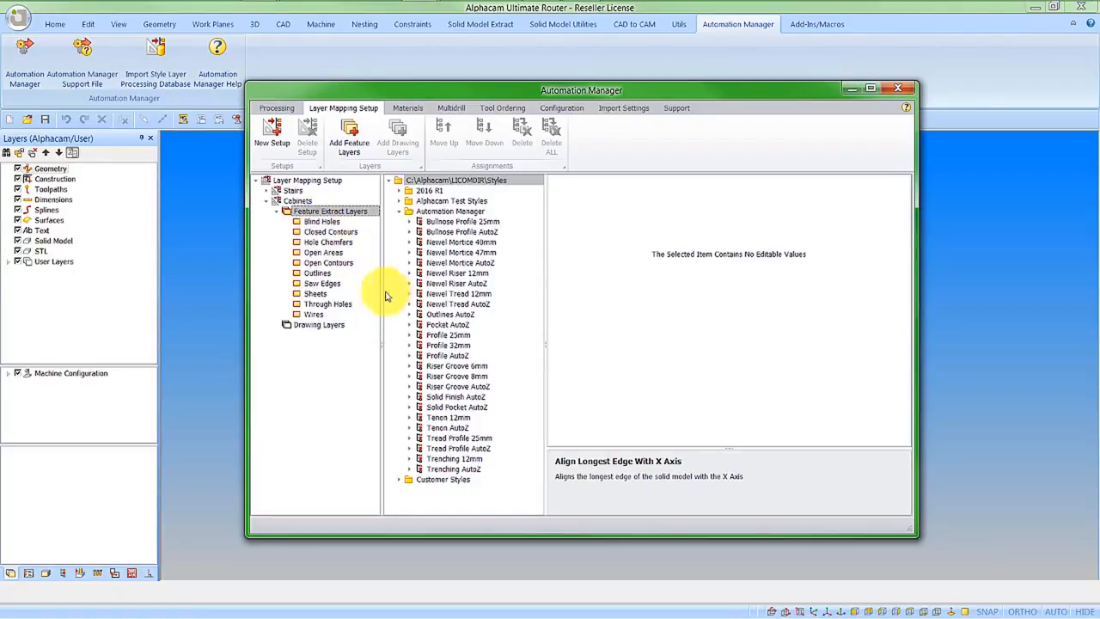
# Assign the Pocket AutoZ style to the Open Areas layer and enable Use Geometry Z Levels If Present for it
pyautogui.click(445, 325)
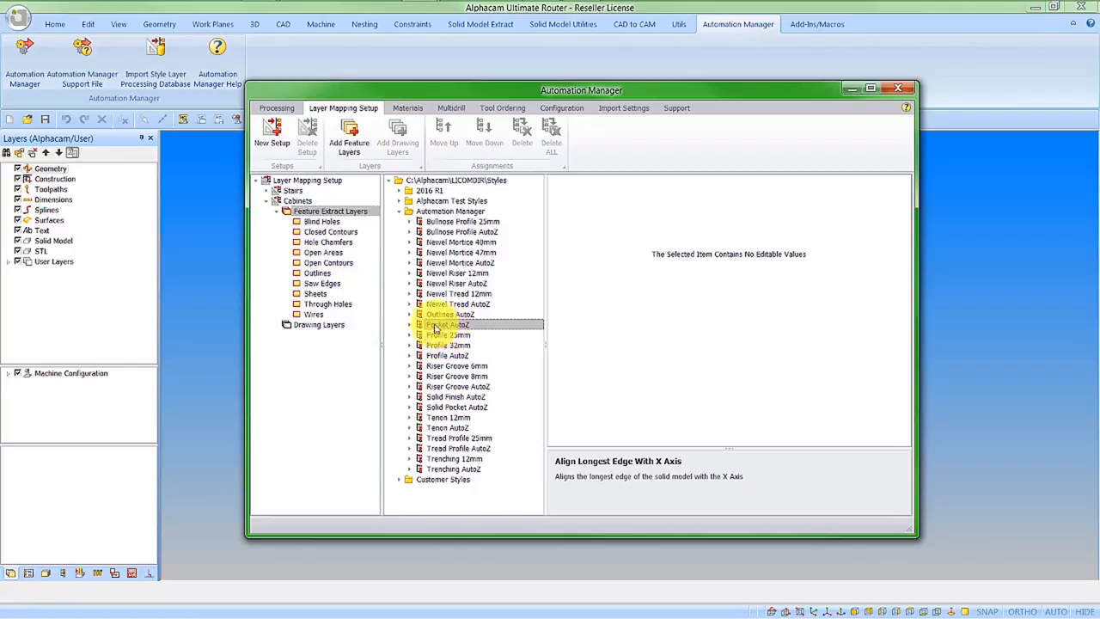
pyautogui.click(410, 325)
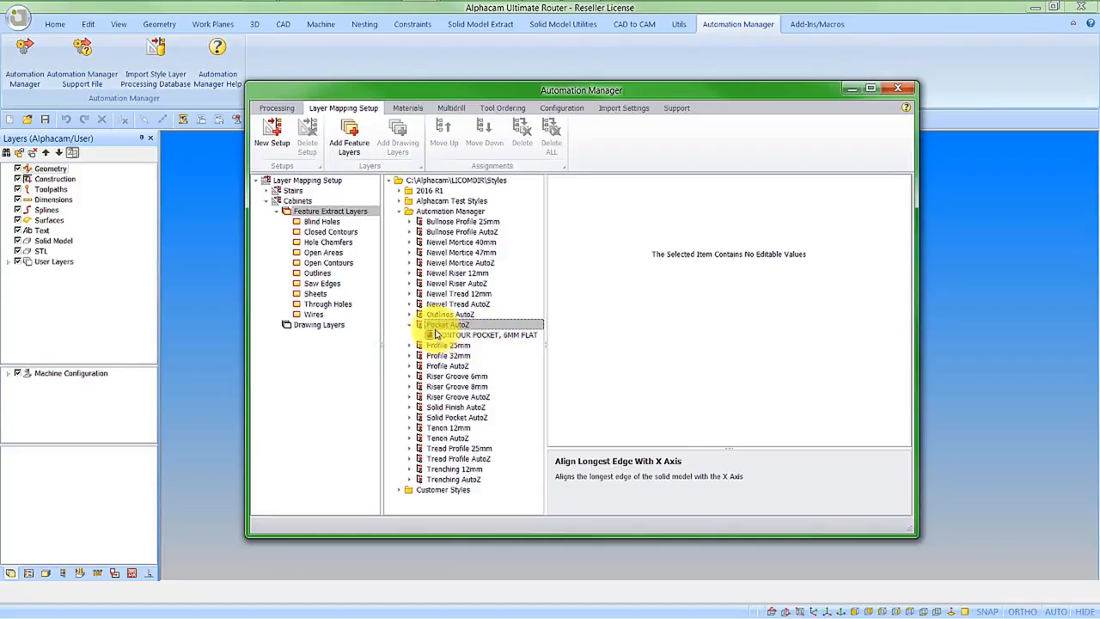
pyautogui.click(410, 325)
pyautogui.moveTo(451, 330); pyautogui.dragTo(326, 257)
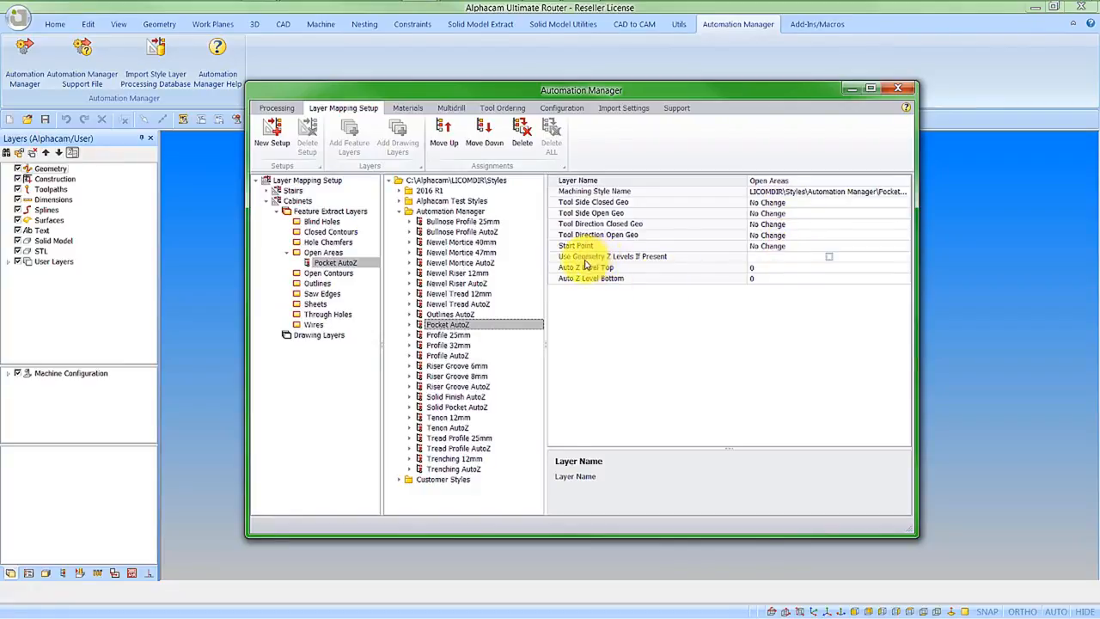
pyautogui.click(828, 256)
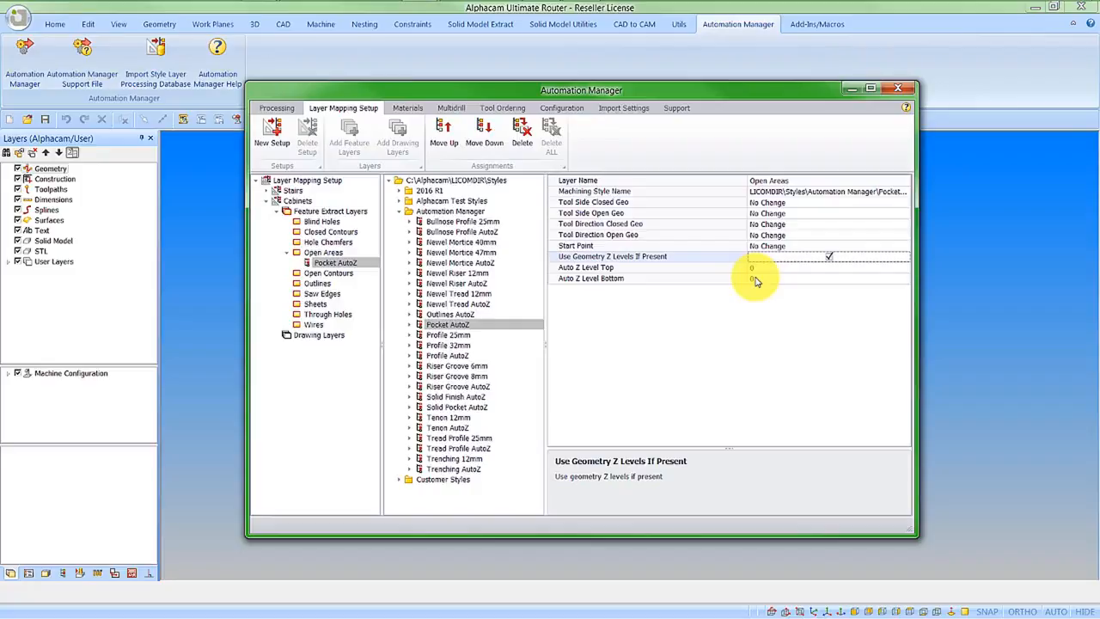
# Assign the Outlines AutoZ style to the Outlines layer and enable Use Geometry Z Levels If Present for it
pyautogui.click(467, 317)
pyautogui.moveTo(461, 319); pyautogui.dragTo(321, 285)
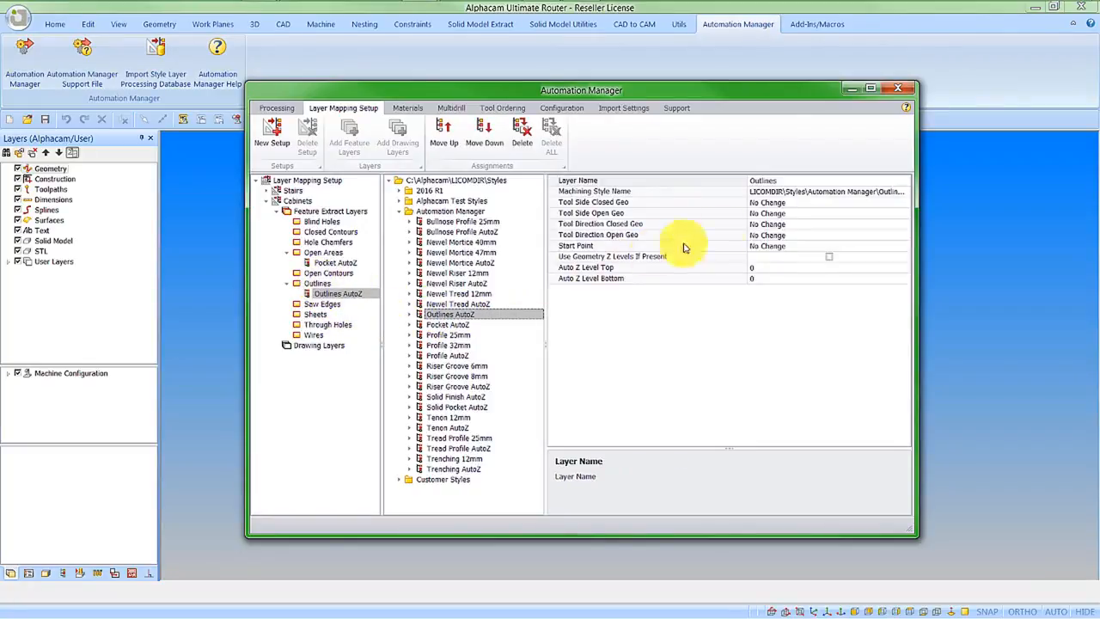
pyautogui.click(829, 258)
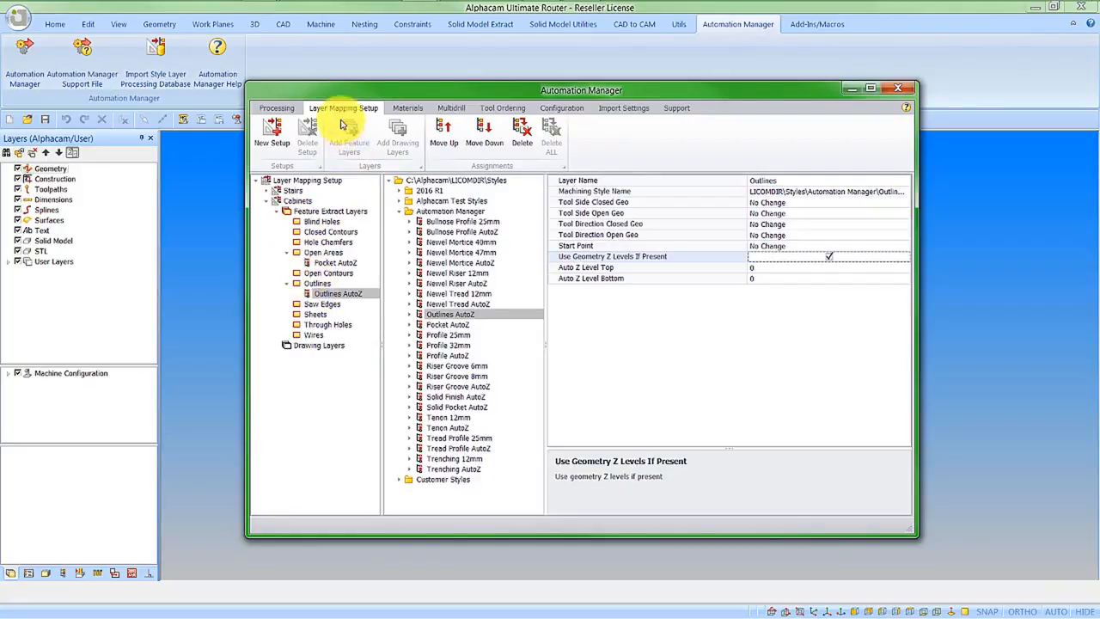
# Examine the Plain White and Maple materials, their thicknesses and the nest sheet under 19mm Maple
pyautogui.click(408, 108)
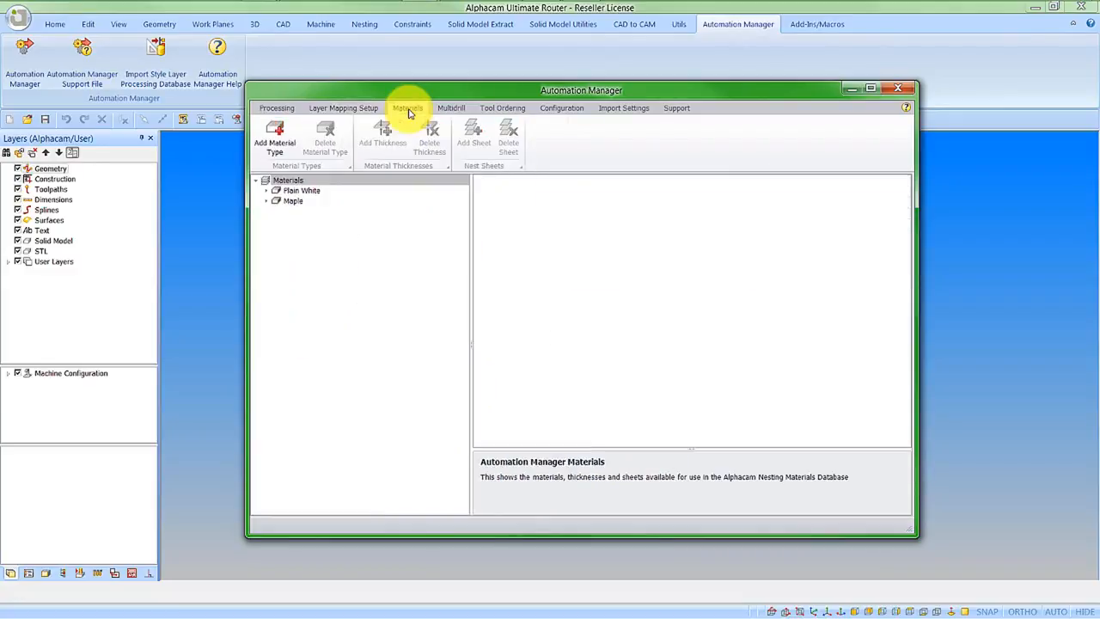
pyautogui.click(265, 191)
pyautogui.click(267, 222)
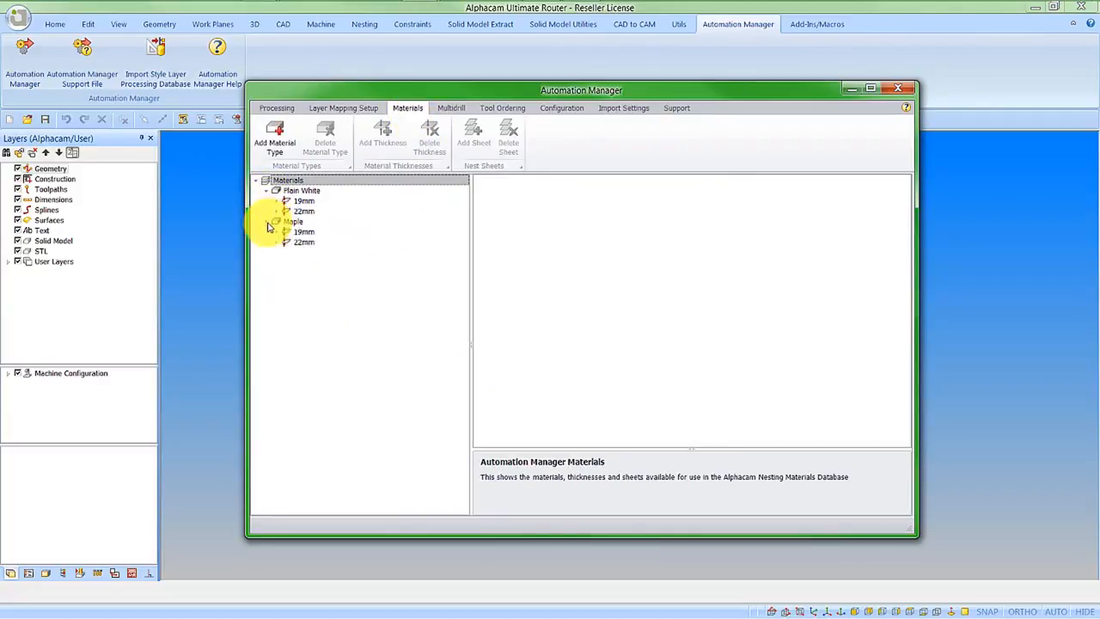
pyautogui.click(277, 232)
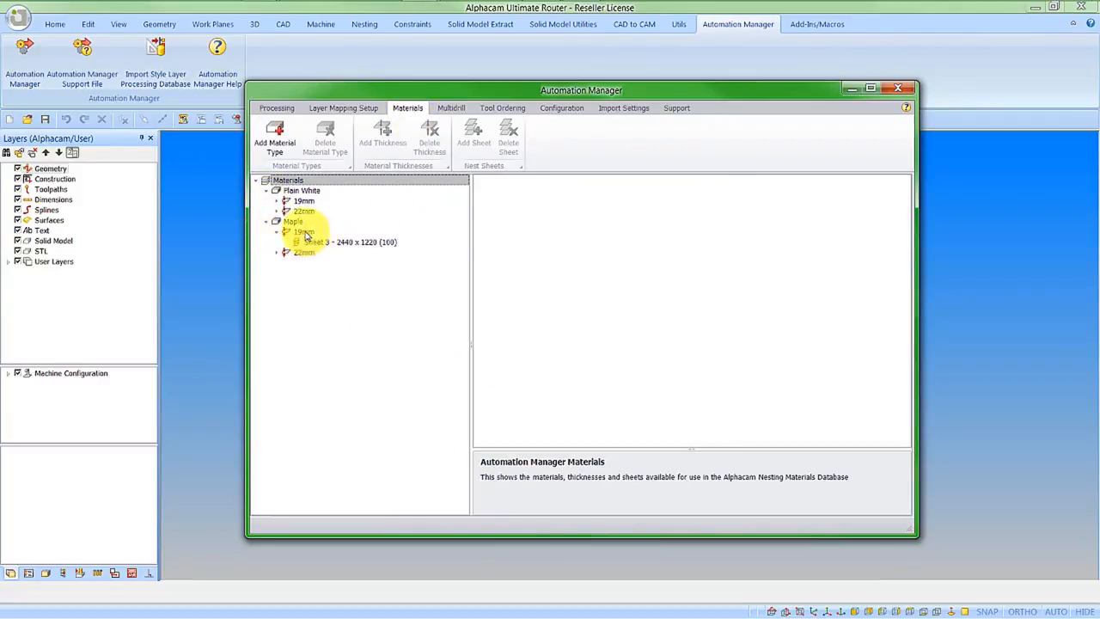
pyautogui.click(305, 232)
pyautogui.click(324, 246)
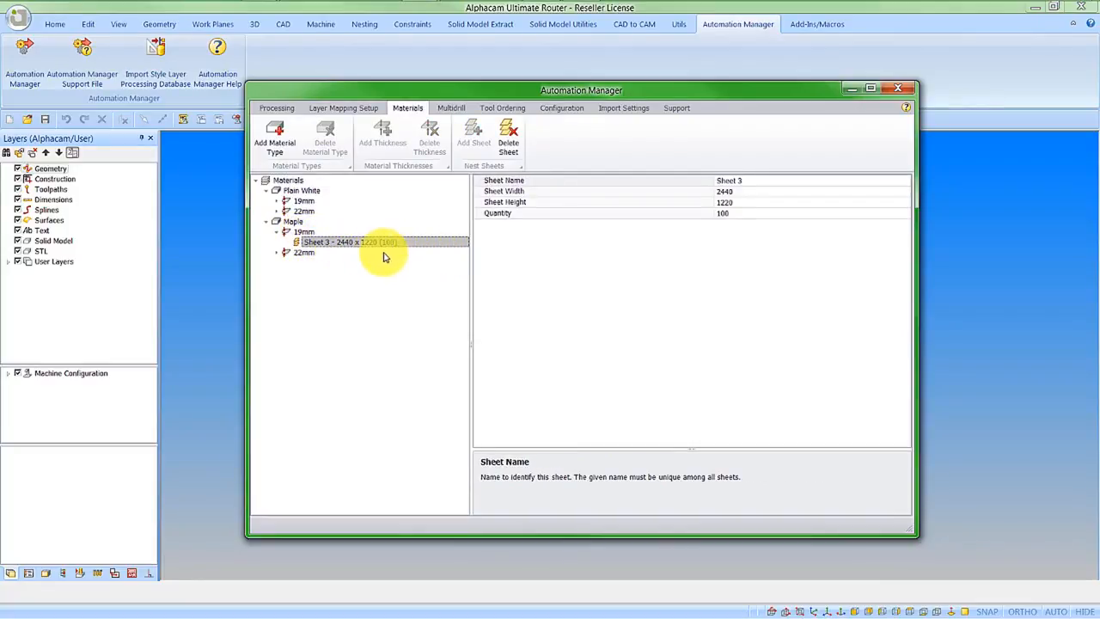
pyautogui.click(266, 221)
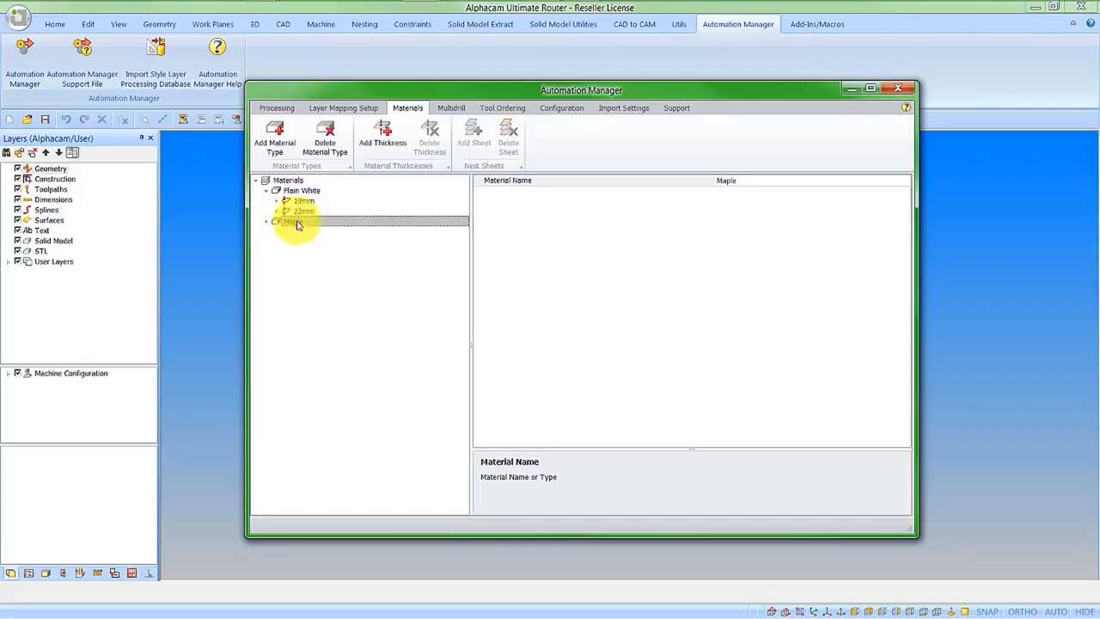
# Add a new material type named Beech
pyautogui.click(274, 137)
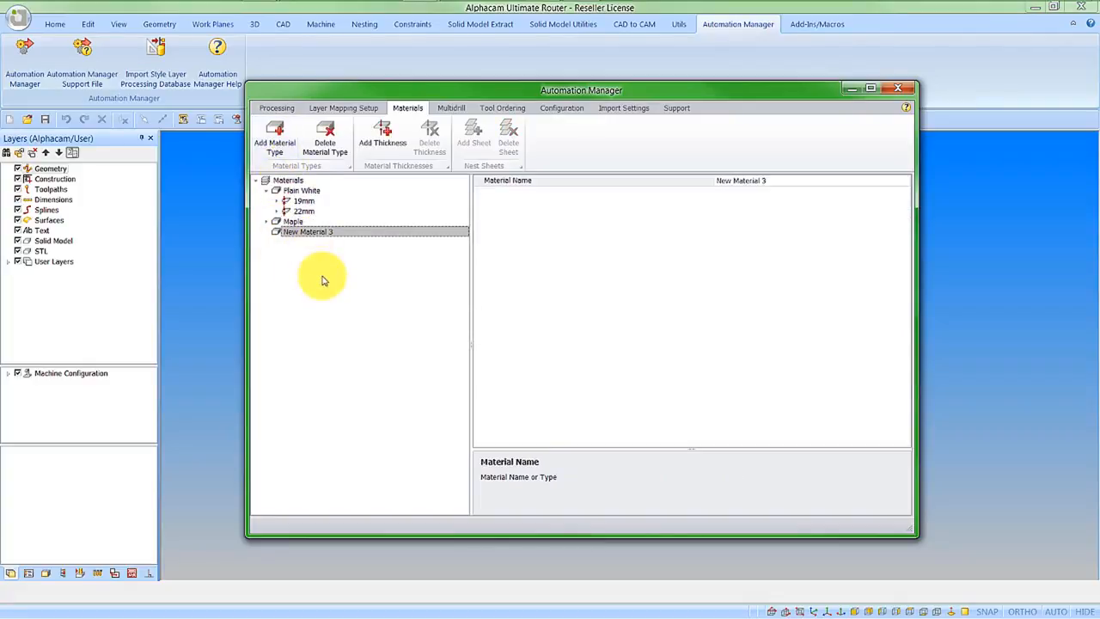
pyautogui.click(775, 180)
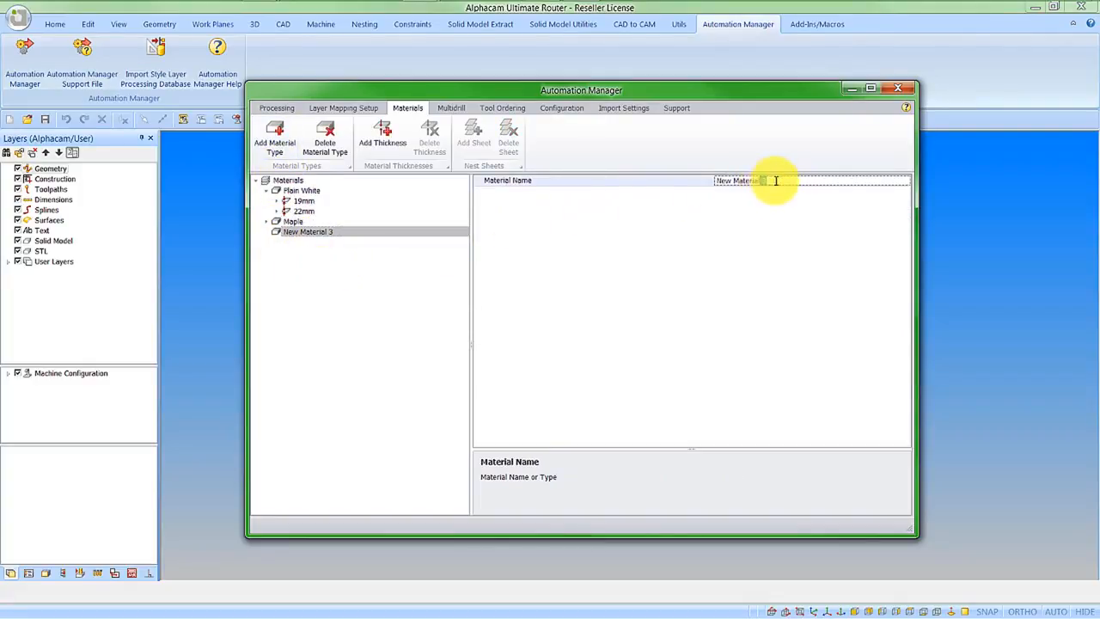
pyautogui.write('Beech')
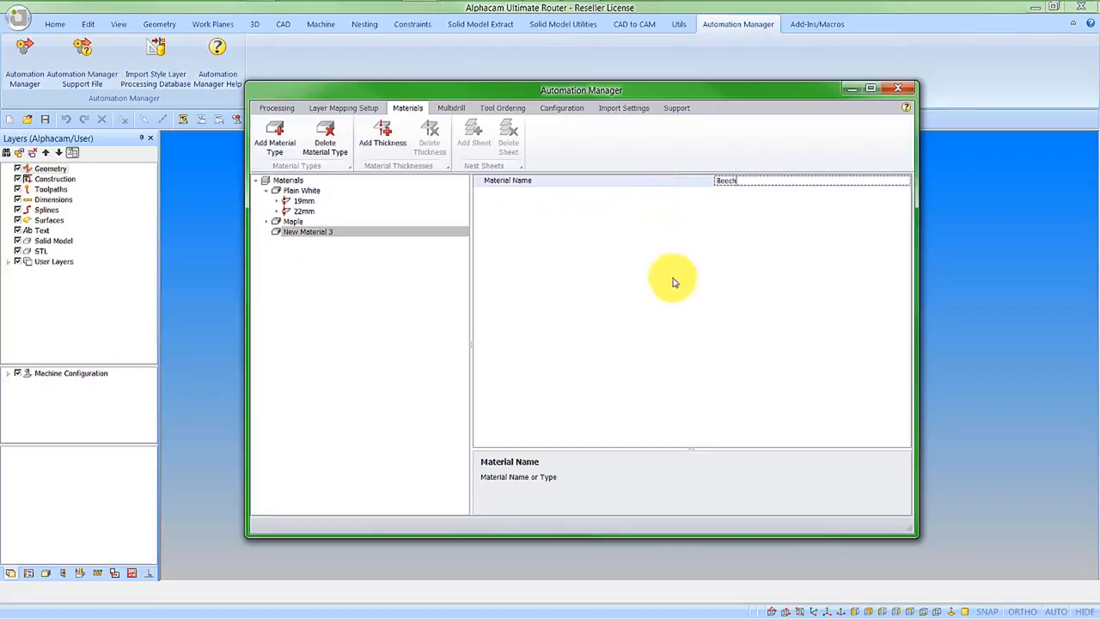
# Add a 19 mm thickness to the Beech material and a nest sheet under that thickness
pyautogui.click(382, 141)
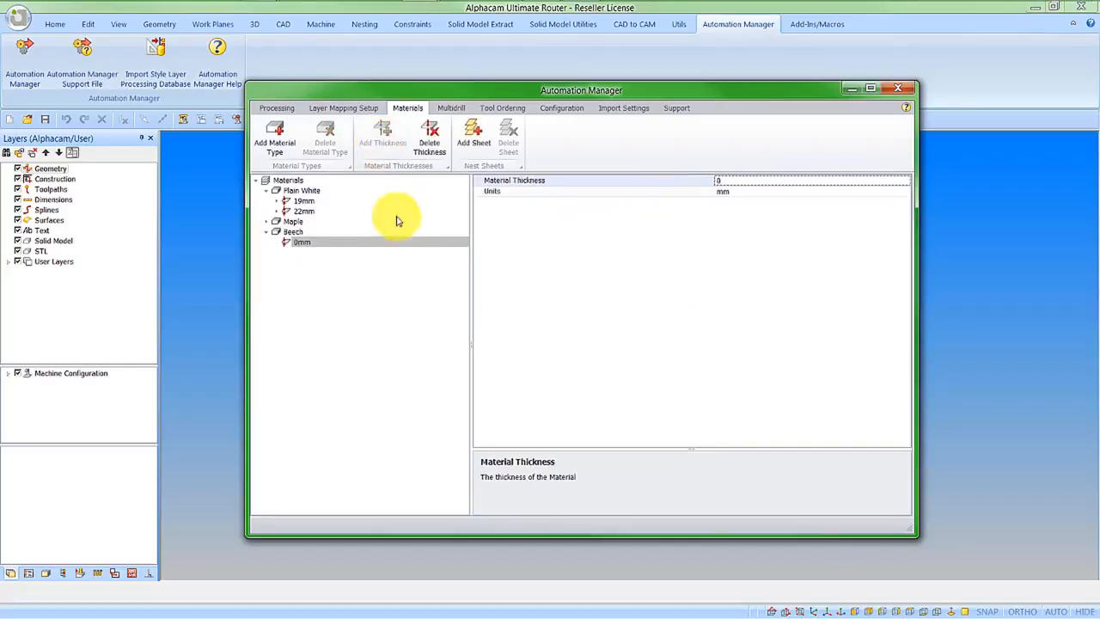
pyautogui.click(735, 182)
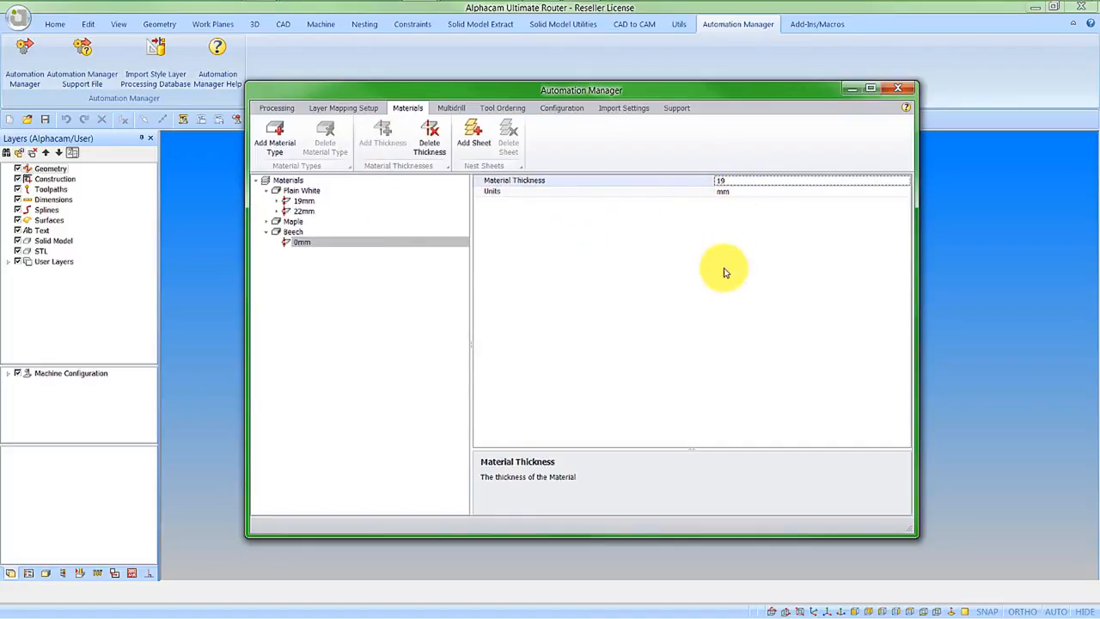
pyautogui.click(468, 138)
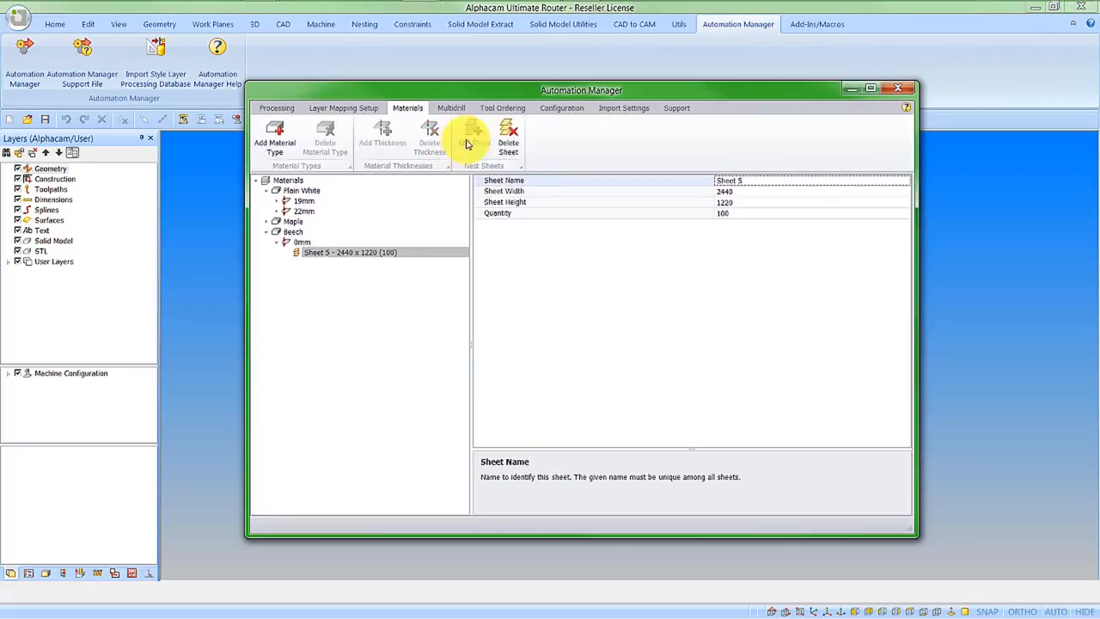
pyautogui.click(302, 242)
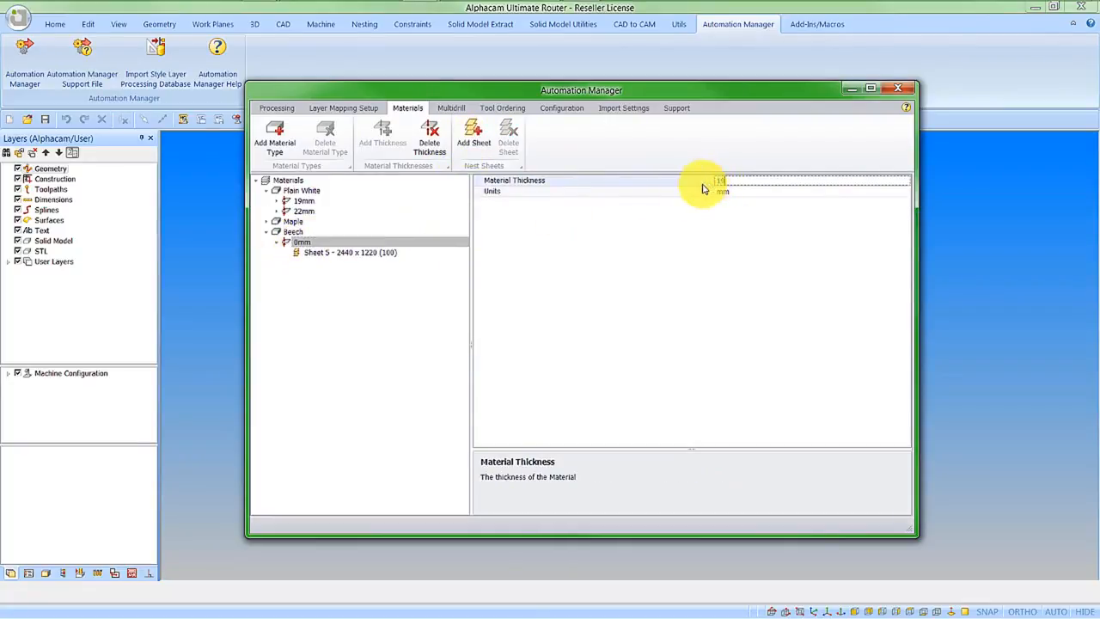
pyautogui.click(368, 253)
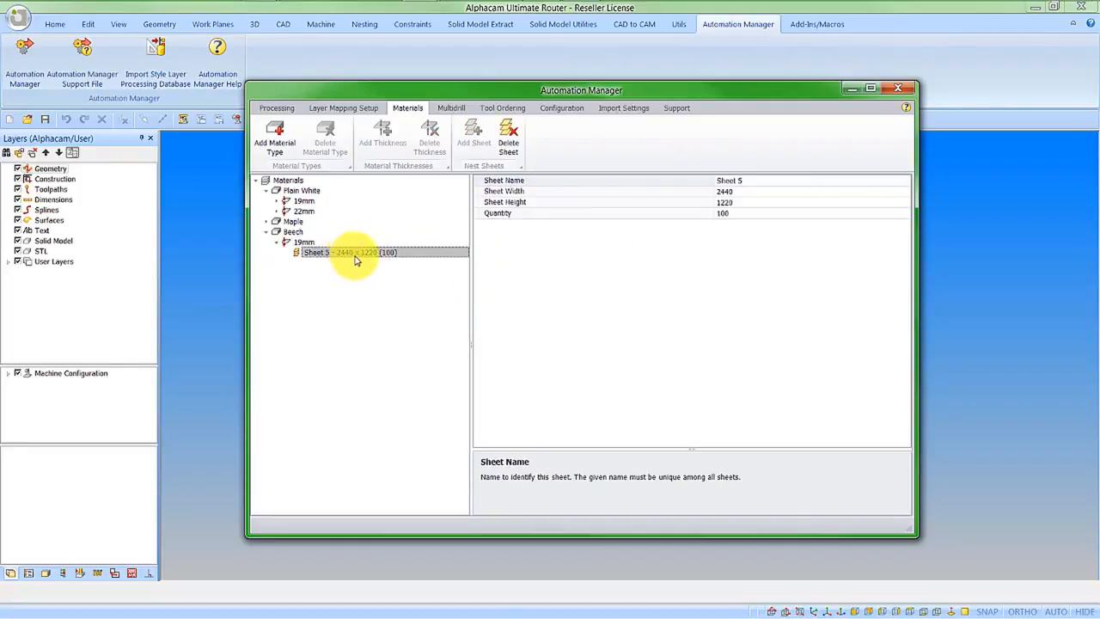
# Check the width, height, quantity and name settings of the new Beech sheet
pyautogui.click(736, 195)
pyautogui.click(736, 203)
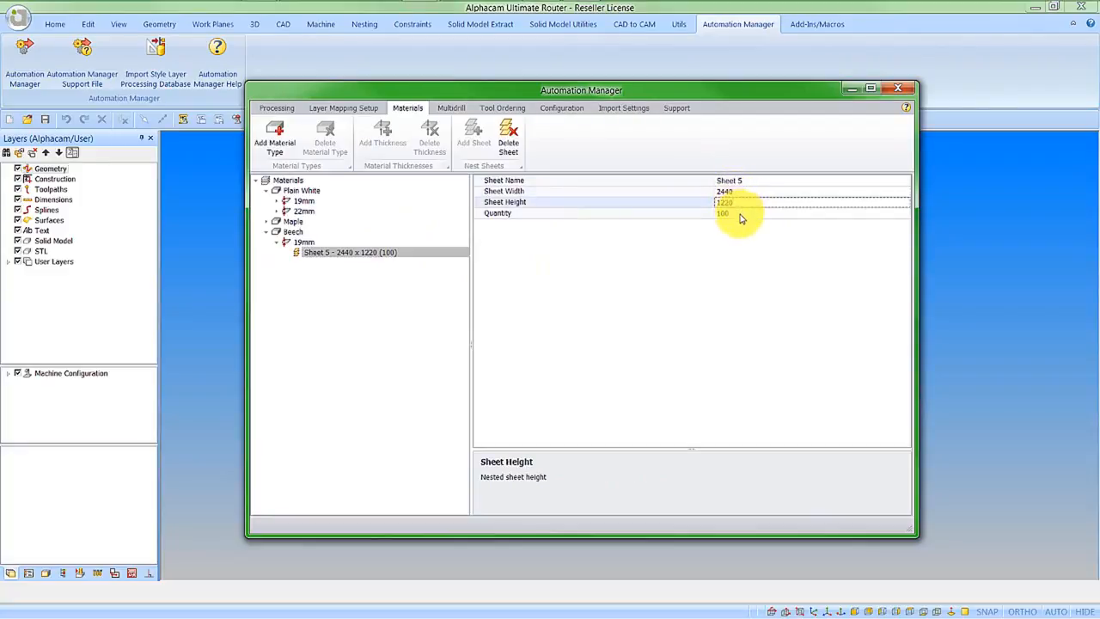
pyautogui.click(740, 214)
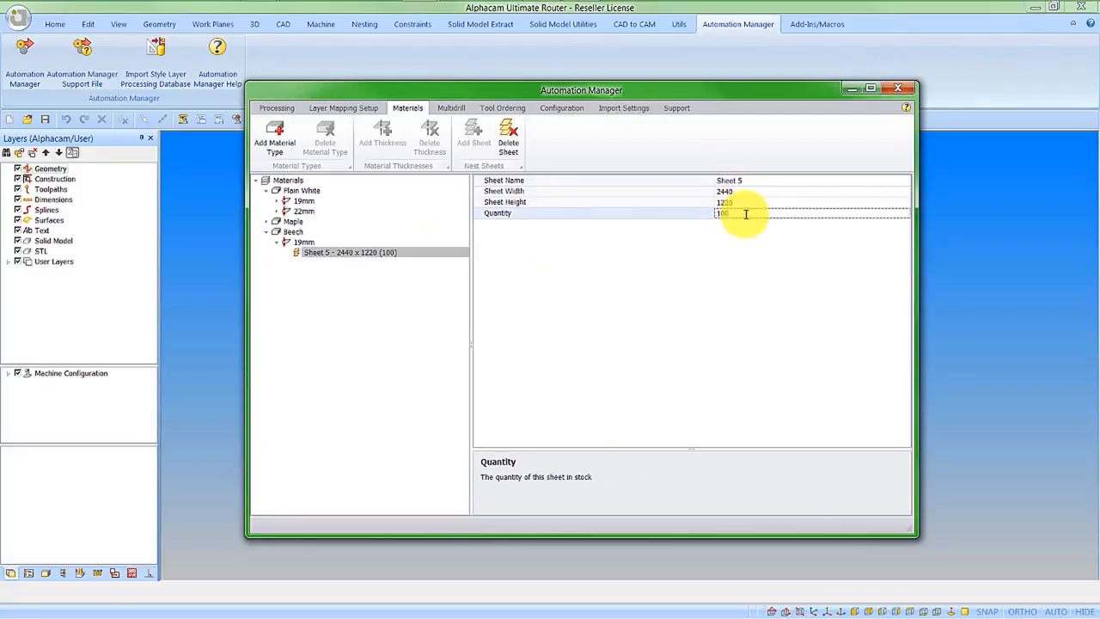
pyautogui.click(750, 181)
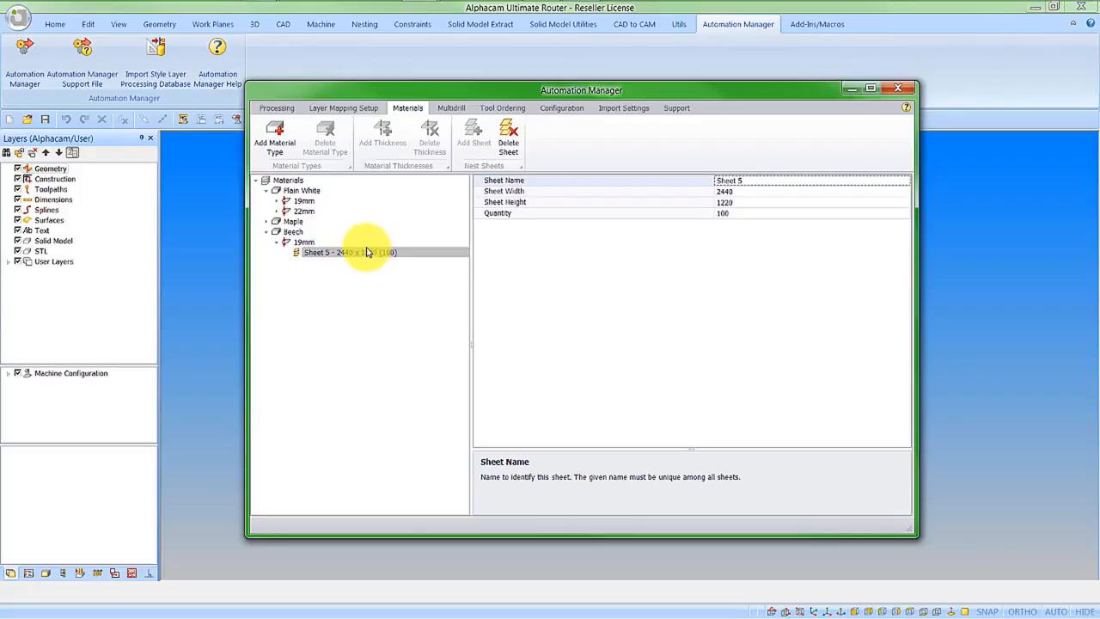
# Examine the drill layout and machining settings of the Generic multidrill head
pyautogui.click(449, 108)
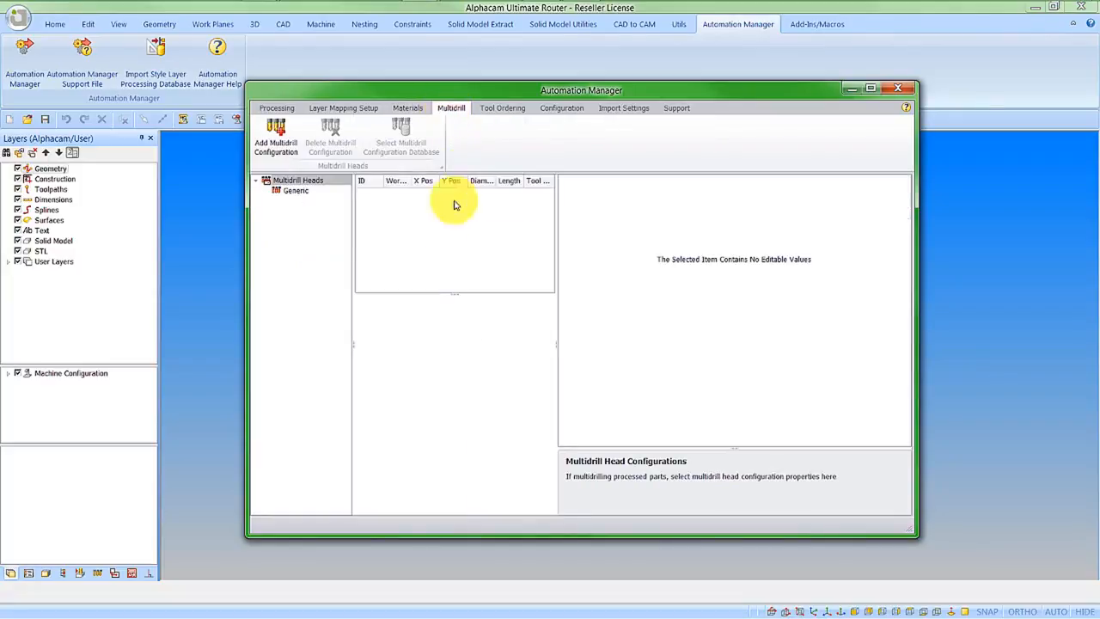
pyautogui.click(297, 193)
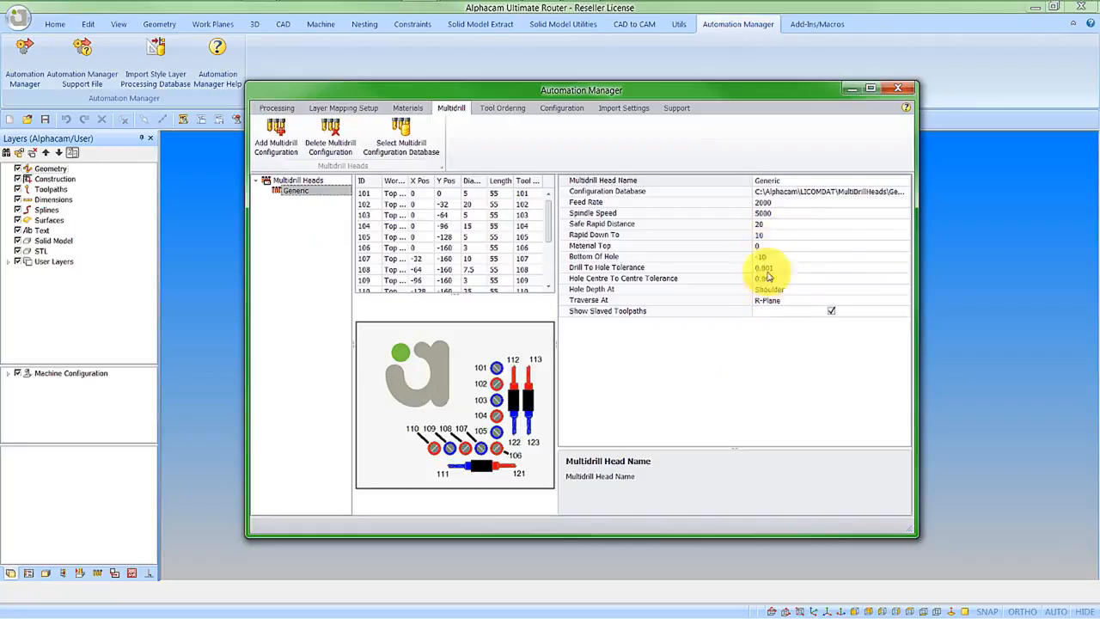
# Create a new tool ordering list named Cabinets
pyautogui.click(493, 108)
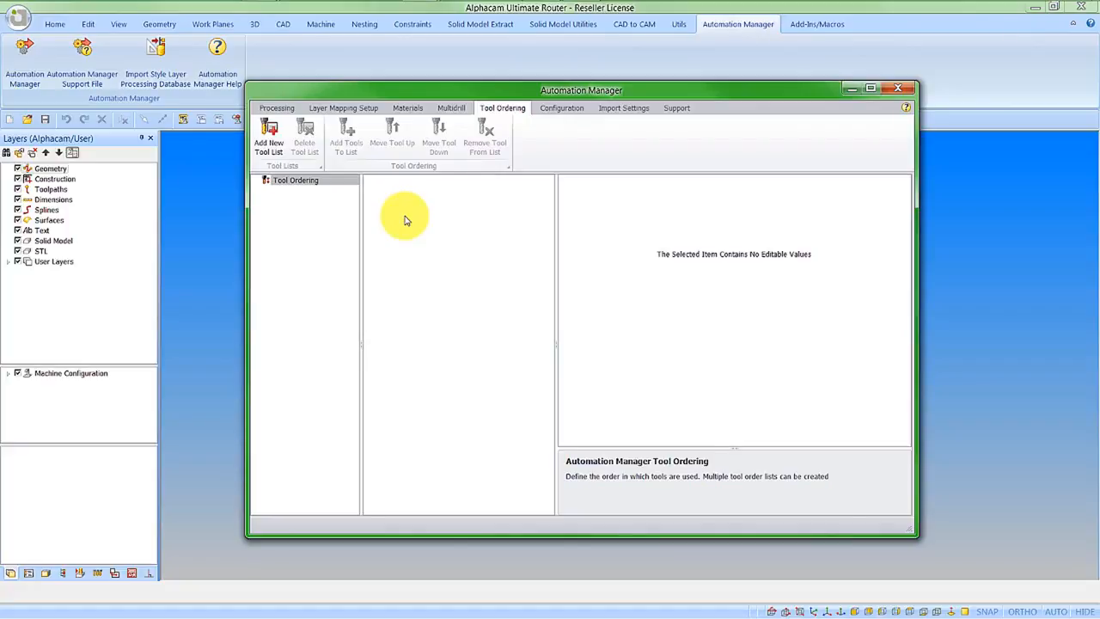
pyautogui.click(273, 148)
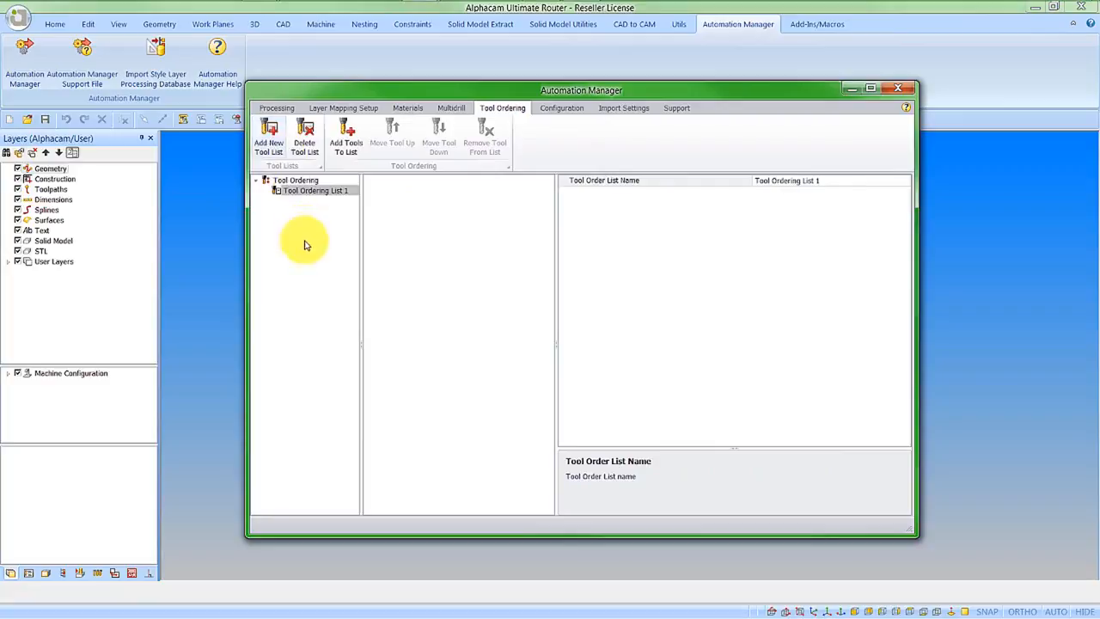
pyautogui.click(826, 181)
pyautogui.moveTo(829, 180); pyautogui.dragTo(729, 187)
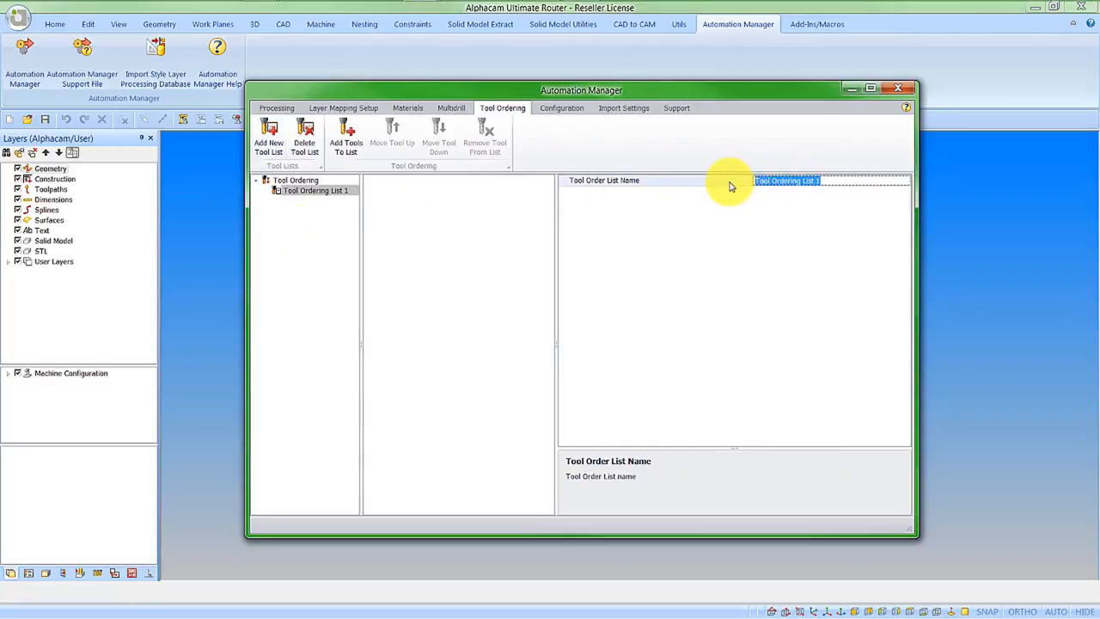
pyautogui.write('Cabinets')
pyautogui.press('Return')
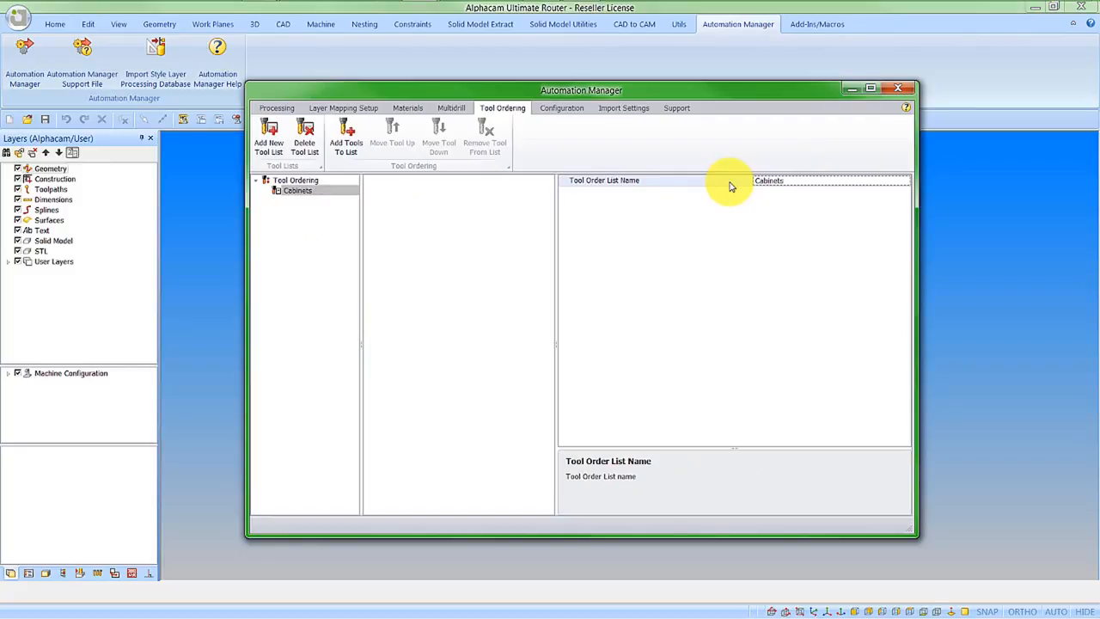
# Add the 6mm Flat and 16mm Flat tools from the Alphacam 2016 R1 folder to the Cabinets tool list
pyautogui.click(345, 143)
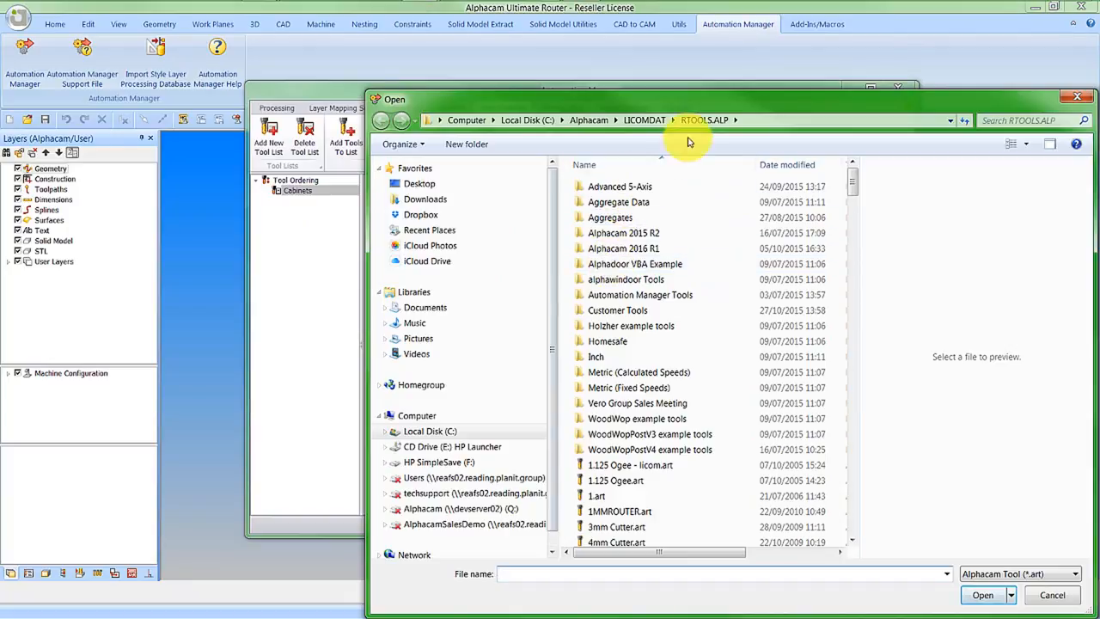
pyautogui.doubleClick(634, 248)
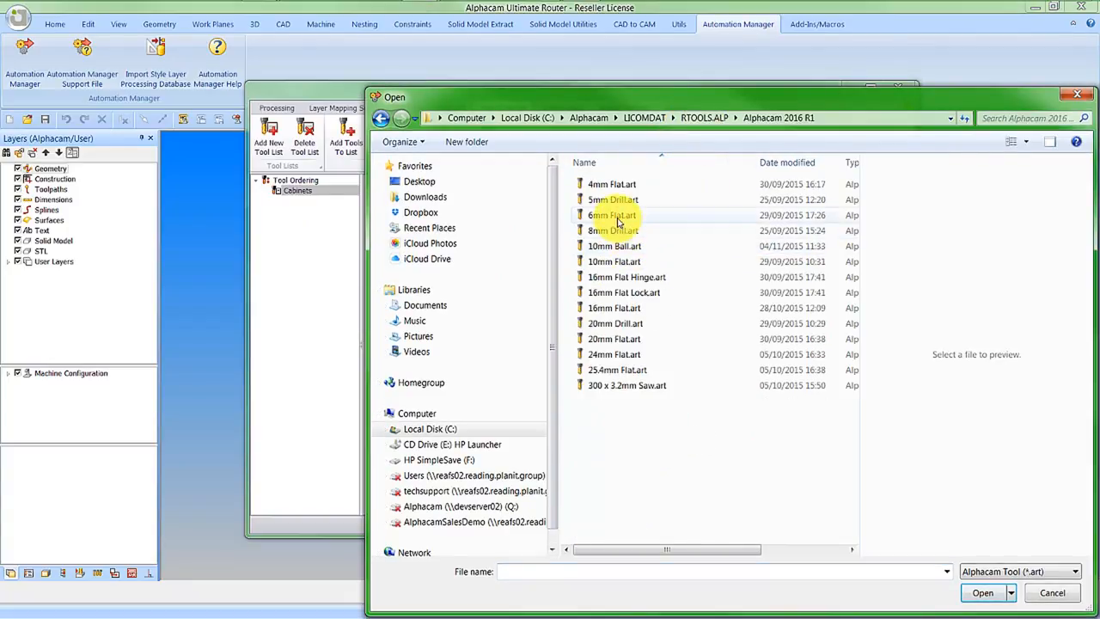
pyautogui.doubleClick(612, 215)
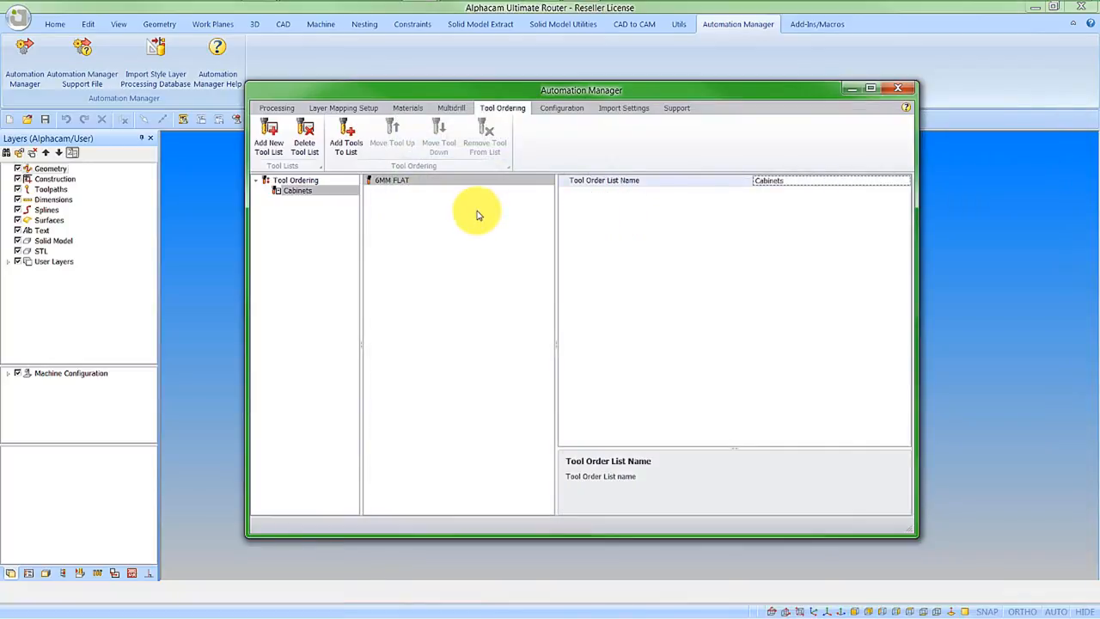
pyautogui.click(345, 149)
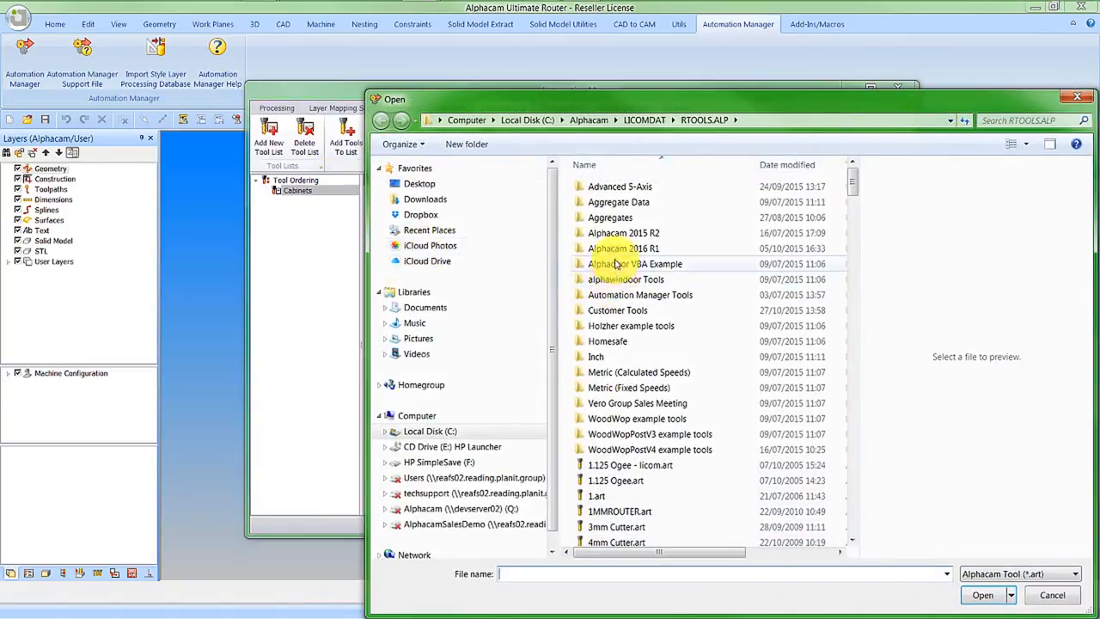
pyautogui.click(613, 250)
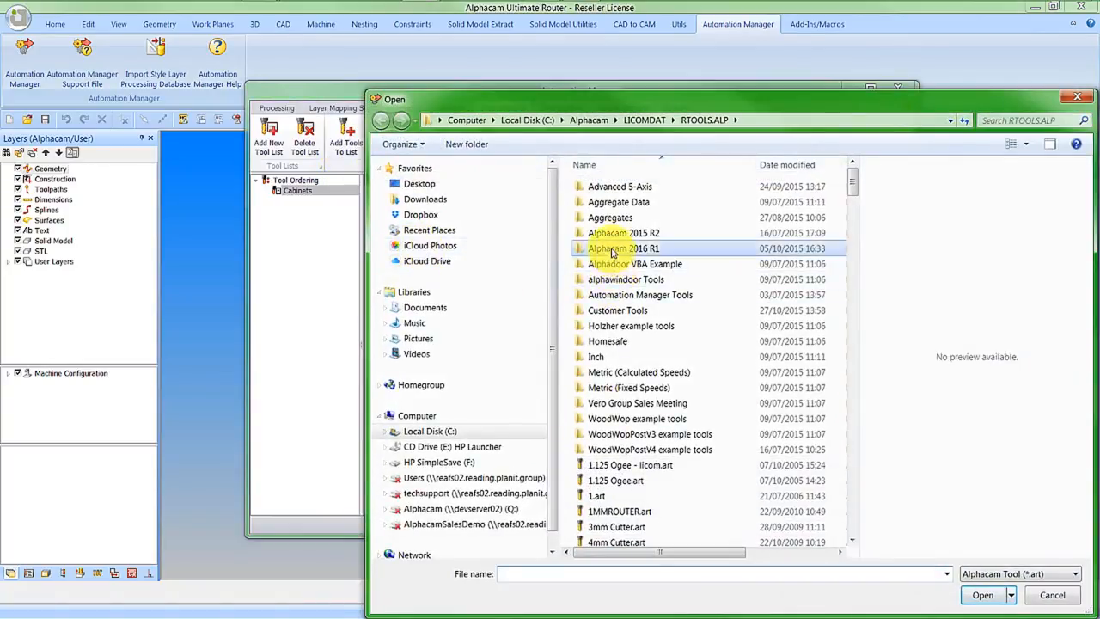
pyautogui.doubleClick(613, 250)
pyautogui.click(612, 311)
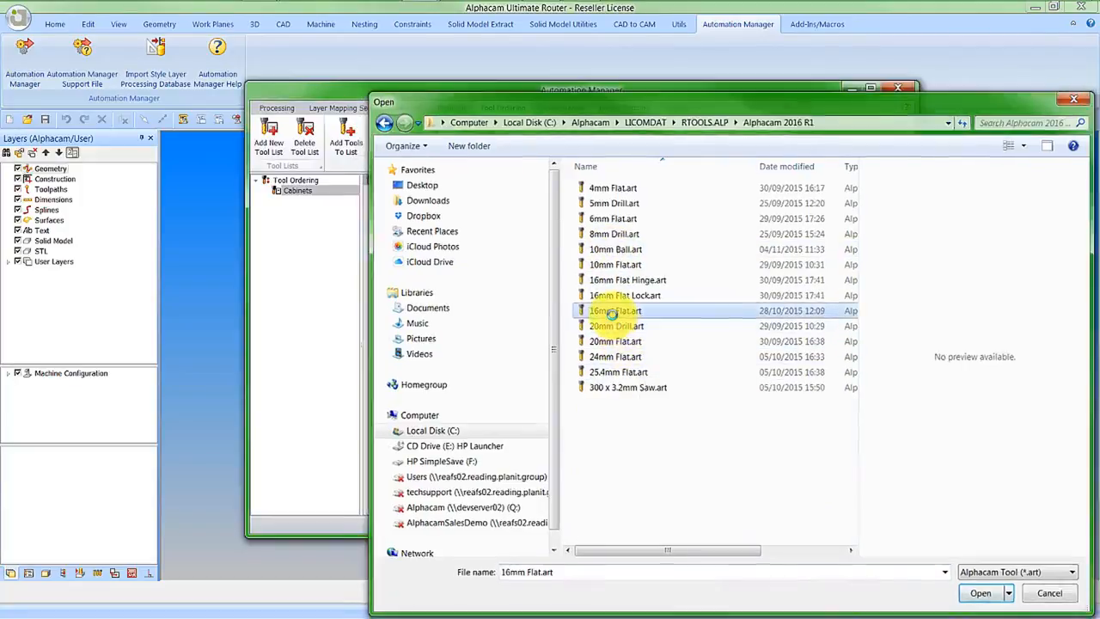
pyautogui.doubleClick(612, 311)
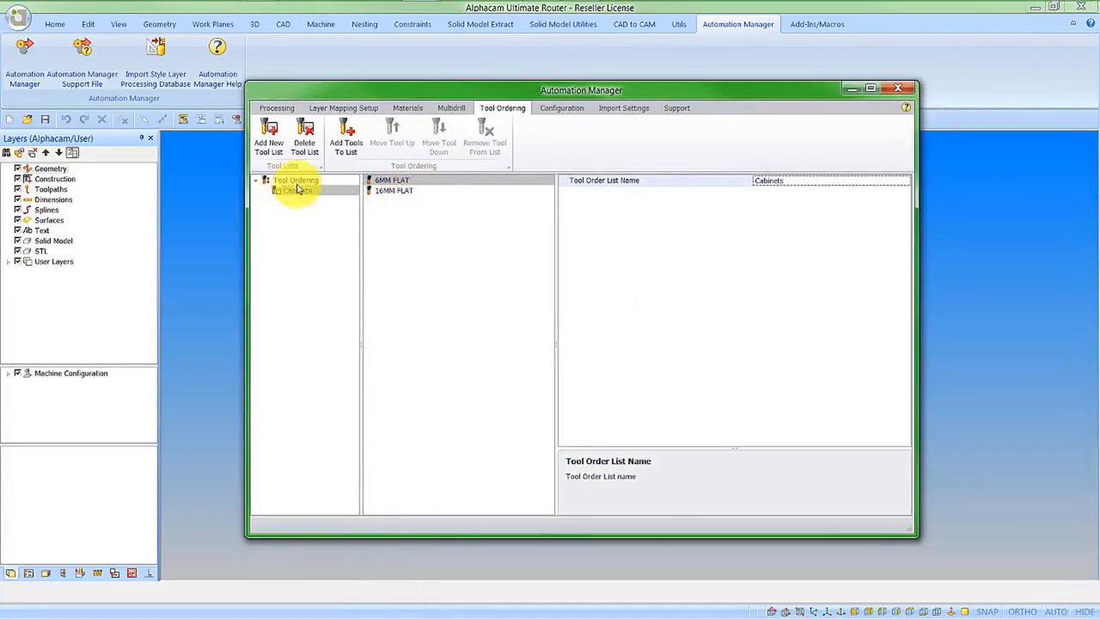
# Compare the order and settings of the 6MM FLAT and 16MM FLAT tools in the Cabinets list
pyautogui.click(390, 191)
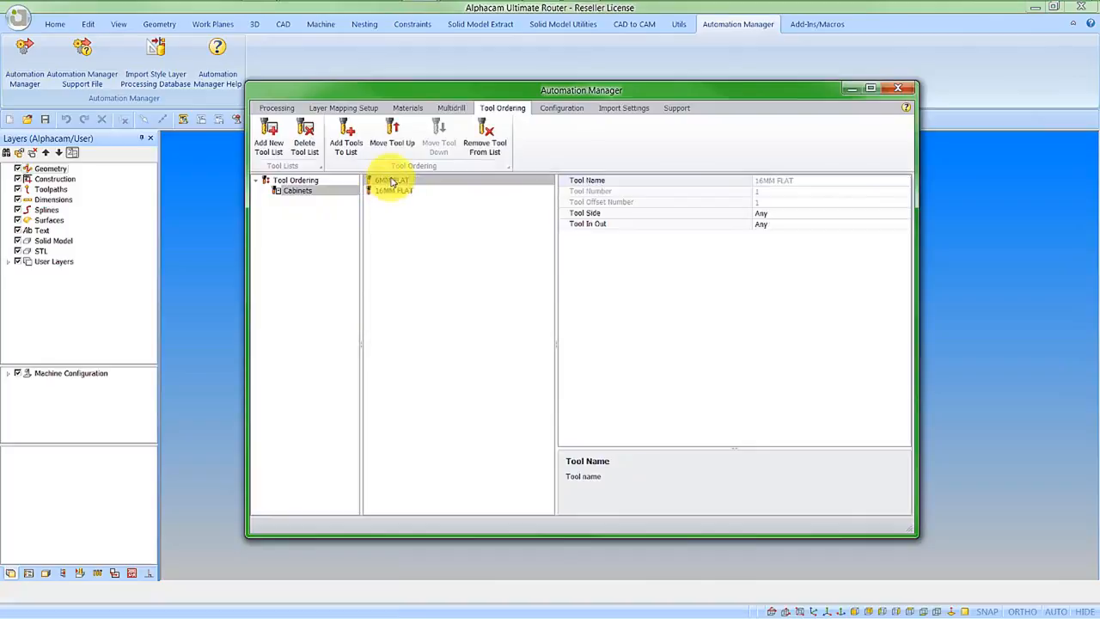
pyautogui.click(394, 183)
pyautogui.click(395, 192)
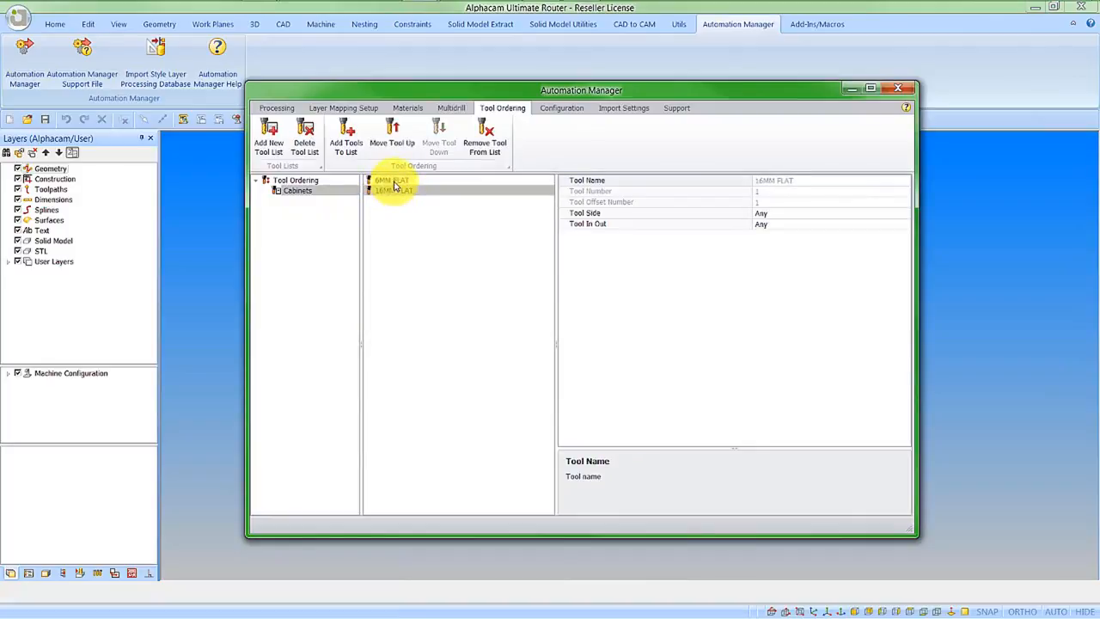
pyautogui.click(395, 183)
pyautogui.click(395, 191)
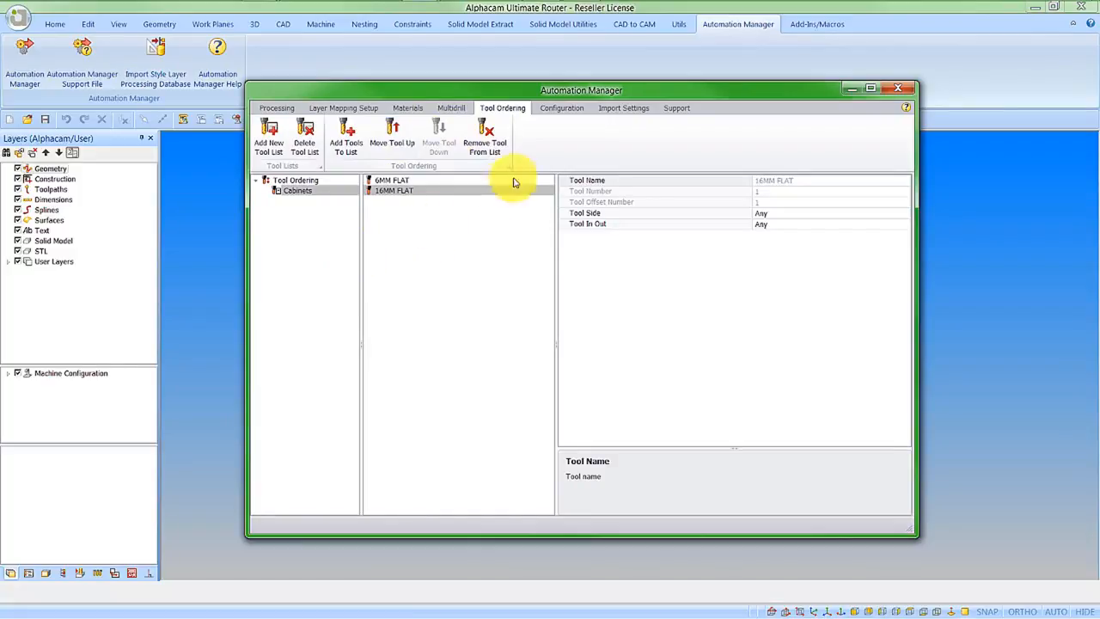
# Review the post processor, output location and other settings of the Single Parts configuration
pyautogui.click(558, 109)
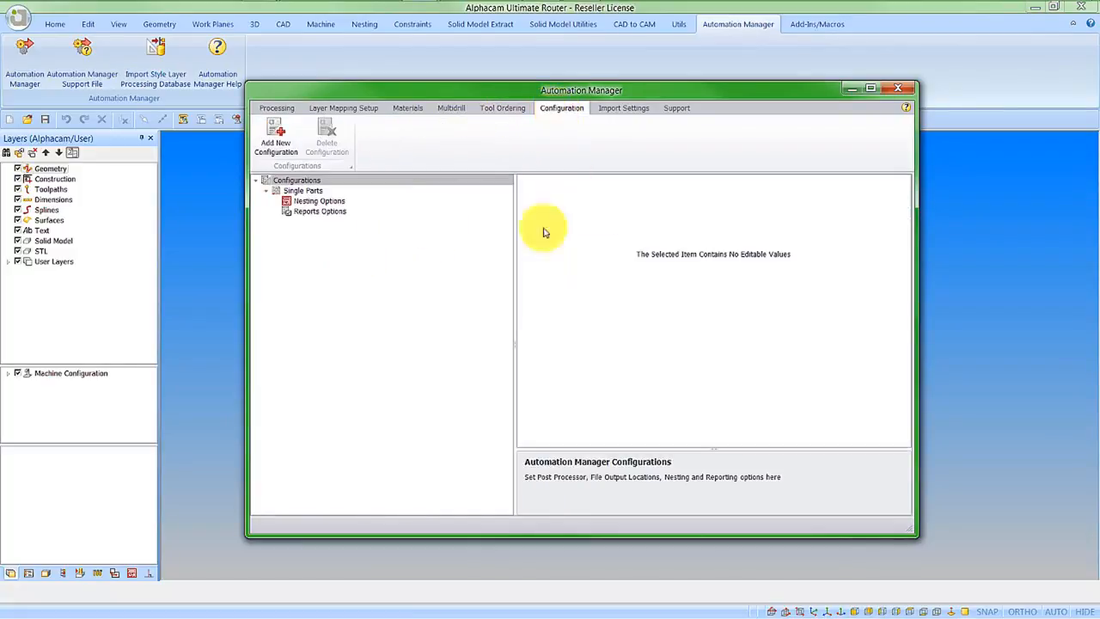
pyautogui.click(302, 191)
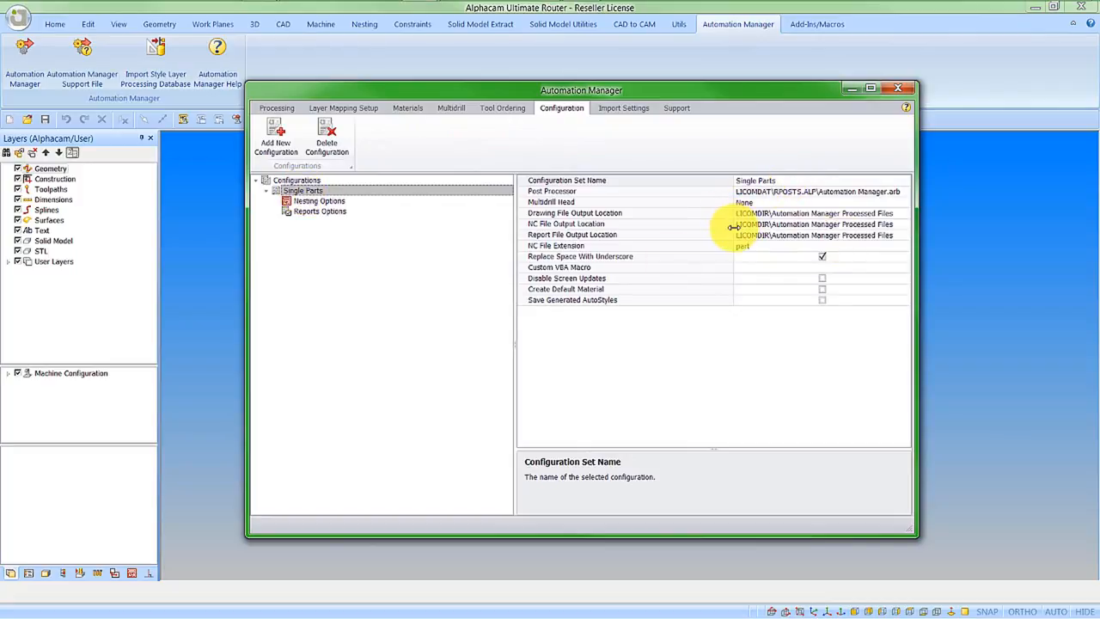
pyautogui.moveTo(733, 226); pyautogui.dragTo(667, 225)
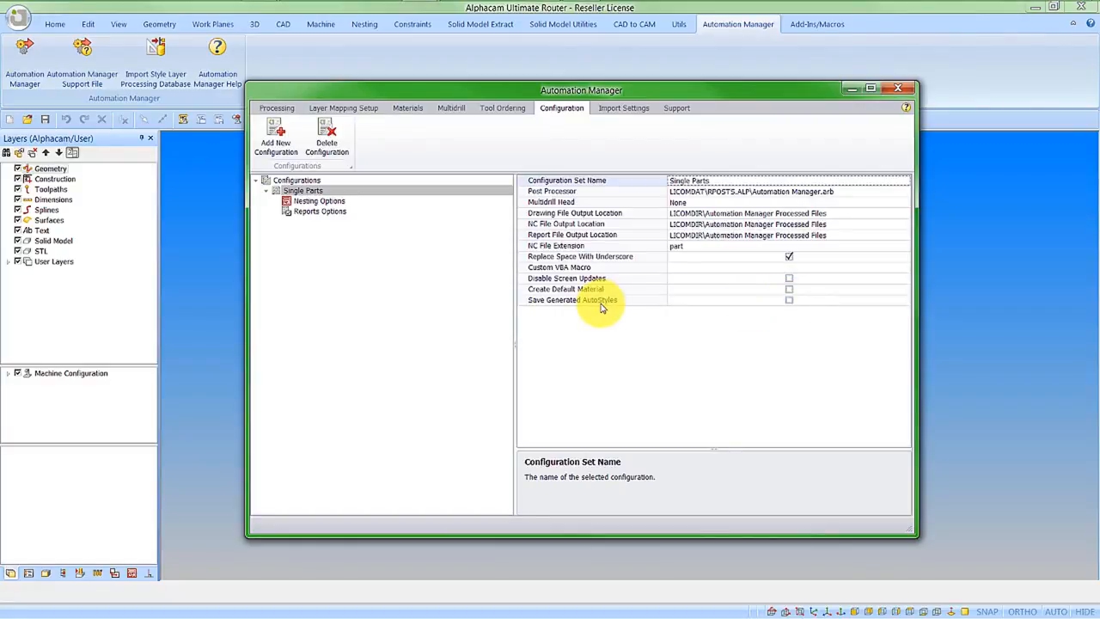
# Add a new configuration set and name it Cabinets
pyautogui.click(276, 140)
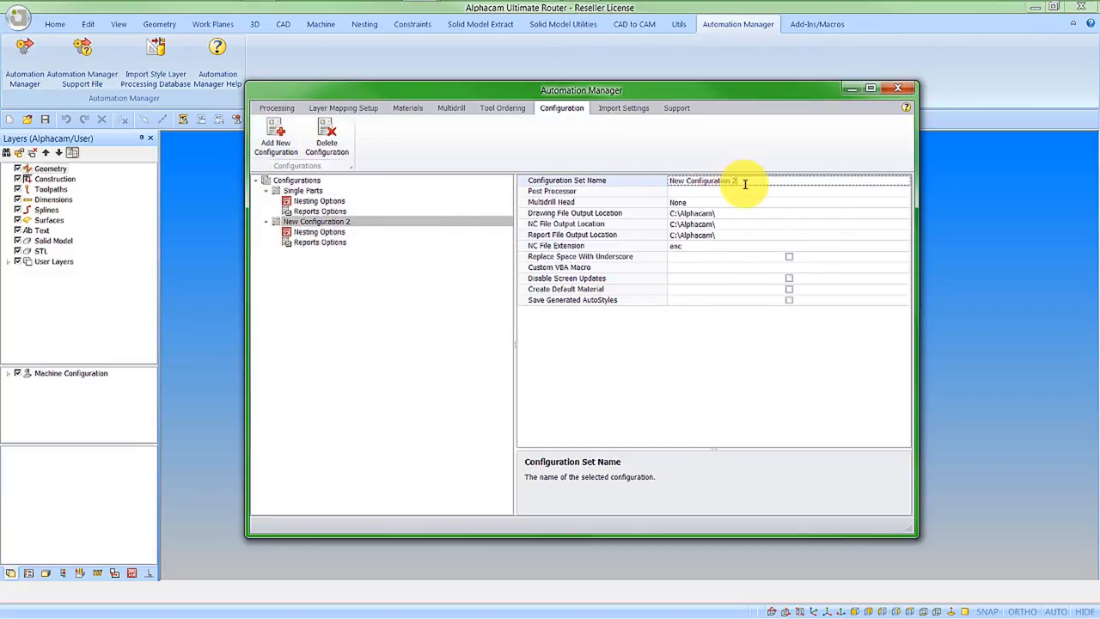
pyautogui.moveTo(744, 183); pyautogui.dragTo(669, 183)
pyautogui.press('BackSpace')
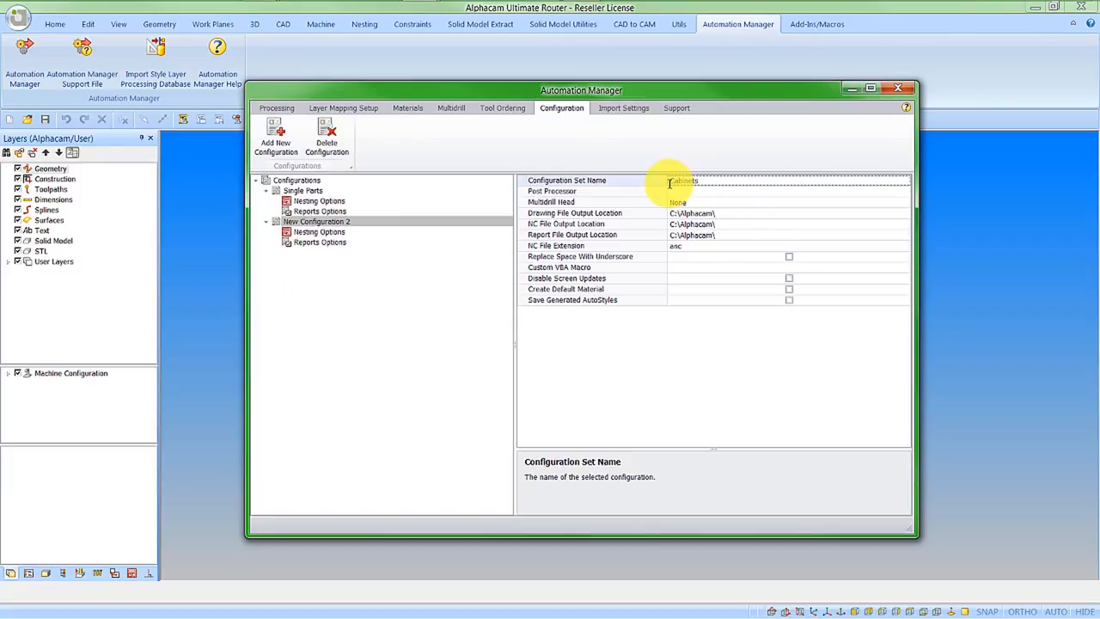
# Assign Automation Manager.arb from the RPOSTS.ALP folder as the Cabinets configuration's post processor
pyautogui.click(713, 191)
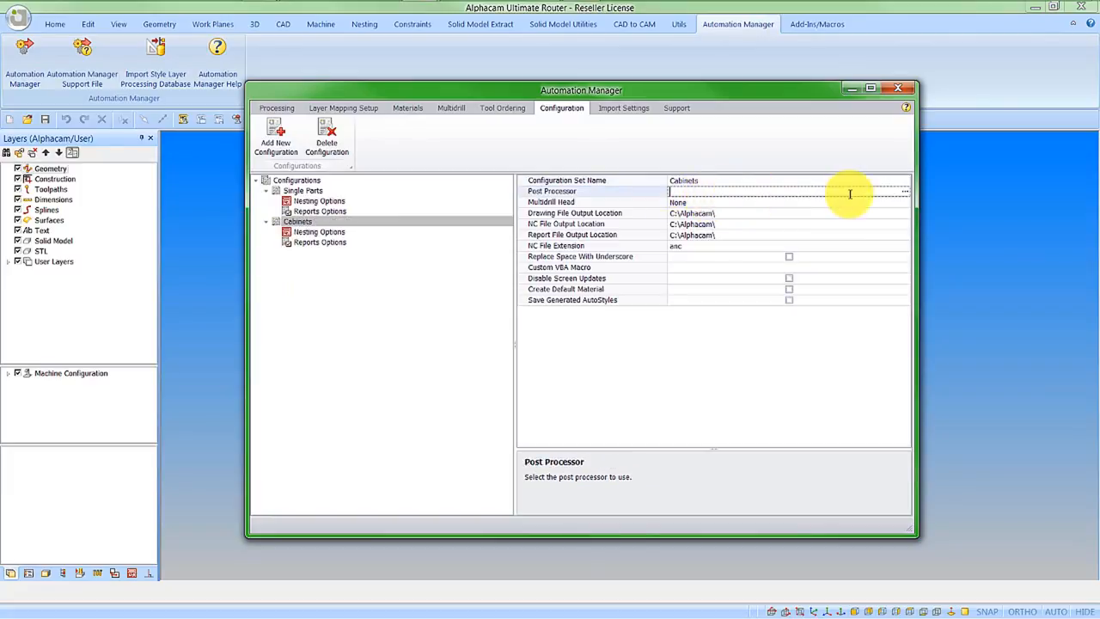
pyautogui.click(904, 192)
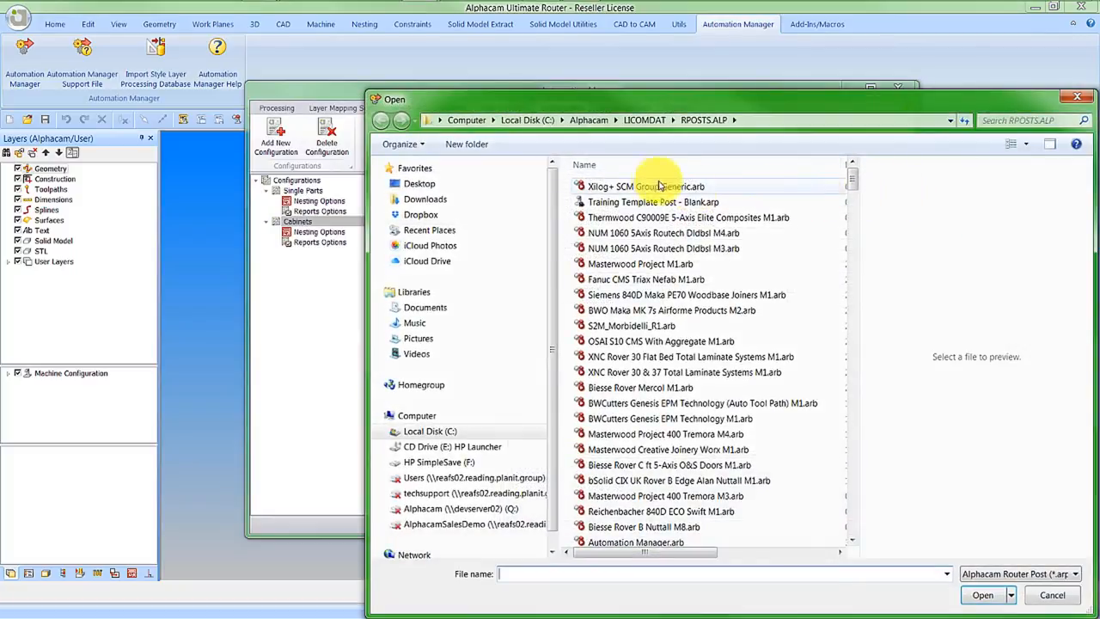
pyautogui.click(644, 166)
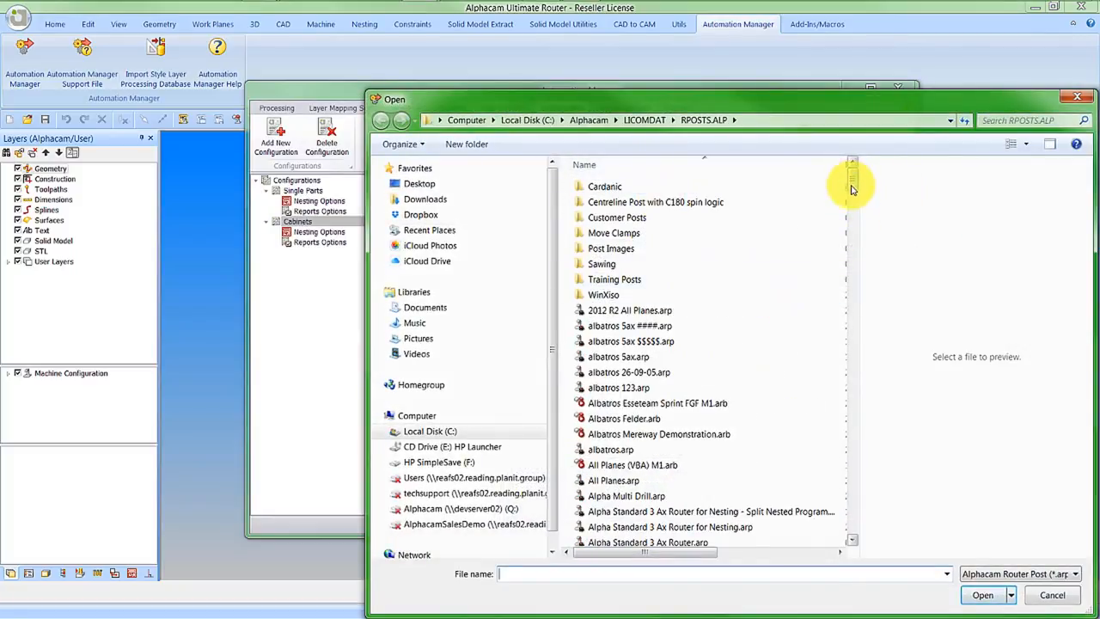
pyautogui.moveTo(853, 186); pyautogui.dragTo(858, 202)
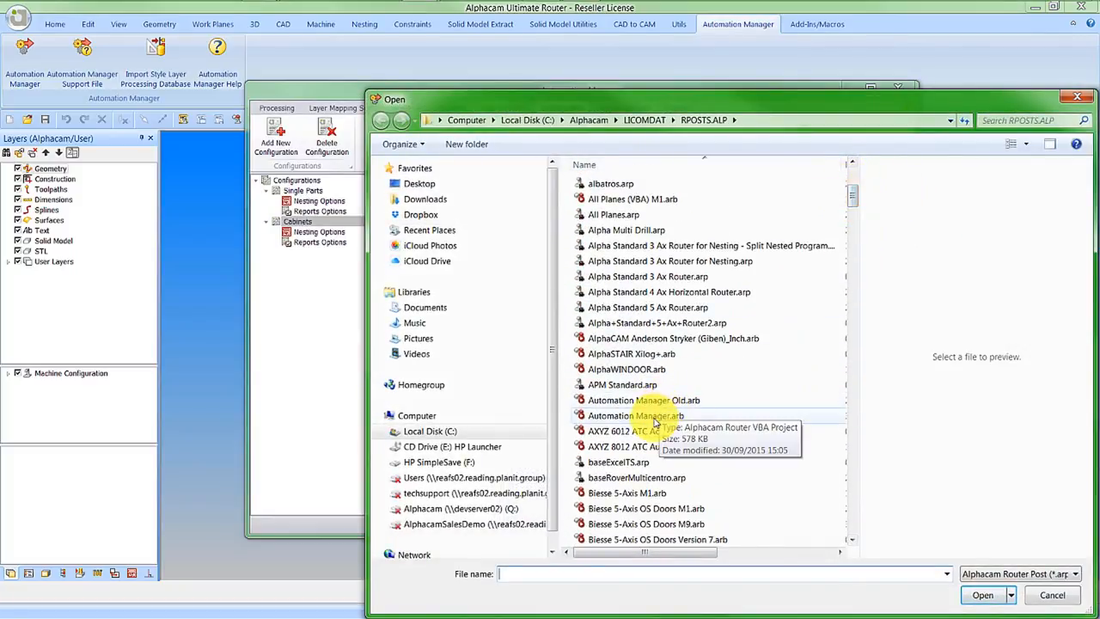
pyautogui.click(645, 416)
pyautogui.click(988, 594)
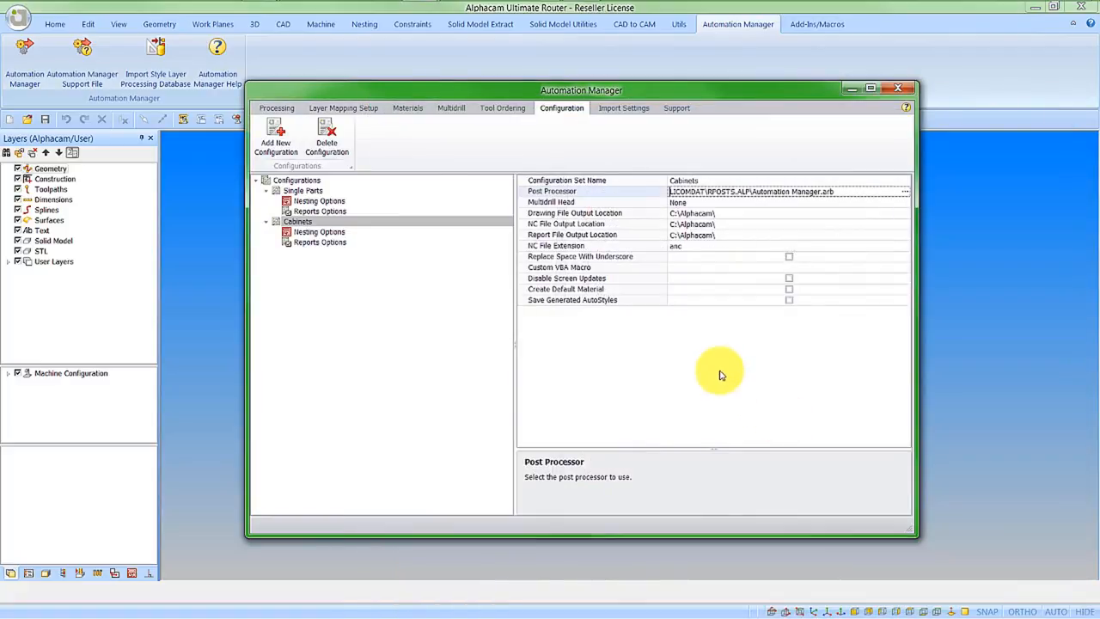
# Set the Cabinets configuration's drawing file output location to the Automation Manager Processed Files folder under LICOMDIR
pyautogui.click(736, 214)
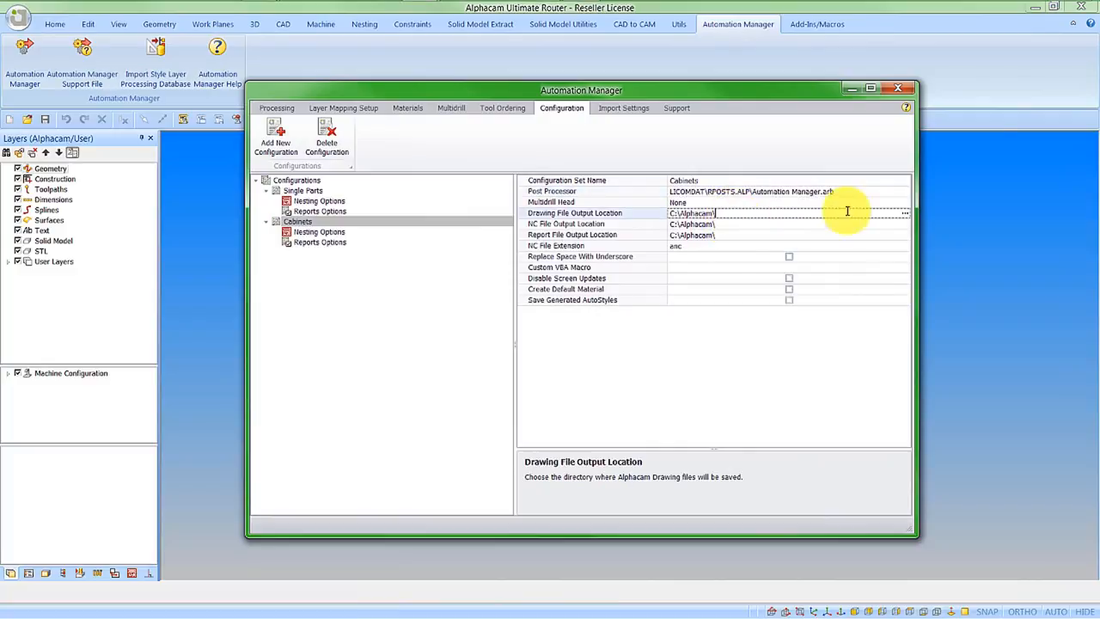
pyautogui.click(904, 214)
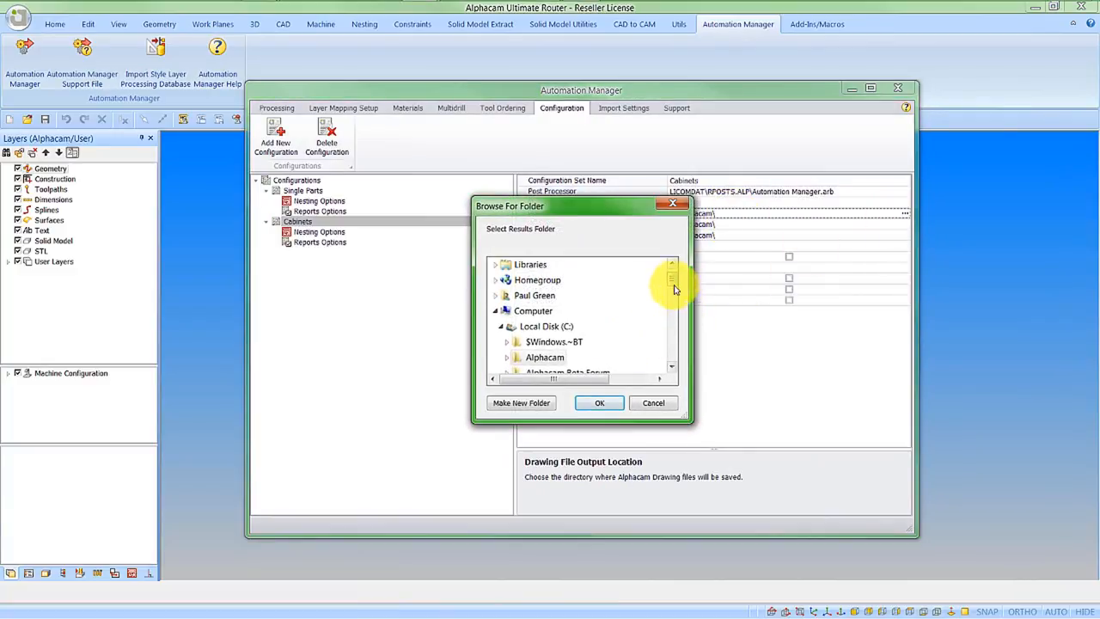
pyautogui.scroll(-1, 672, 292)
pyautogui.scroll(-1, 672, 292)
pyautogui.scroll(2, 510, 309)
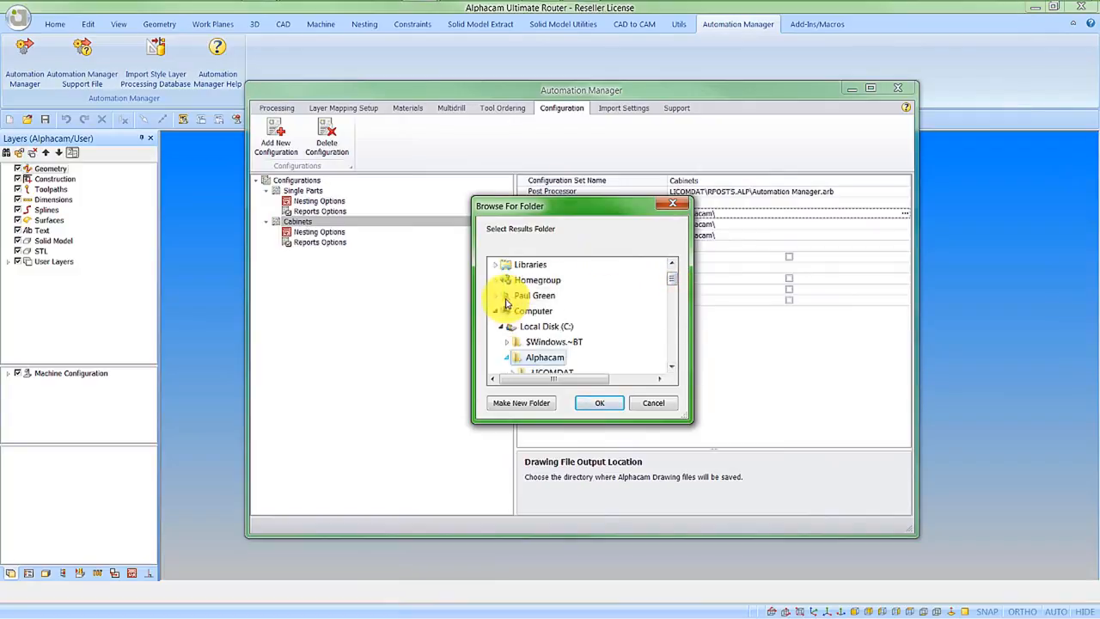
pyautogui.click(526, 357)
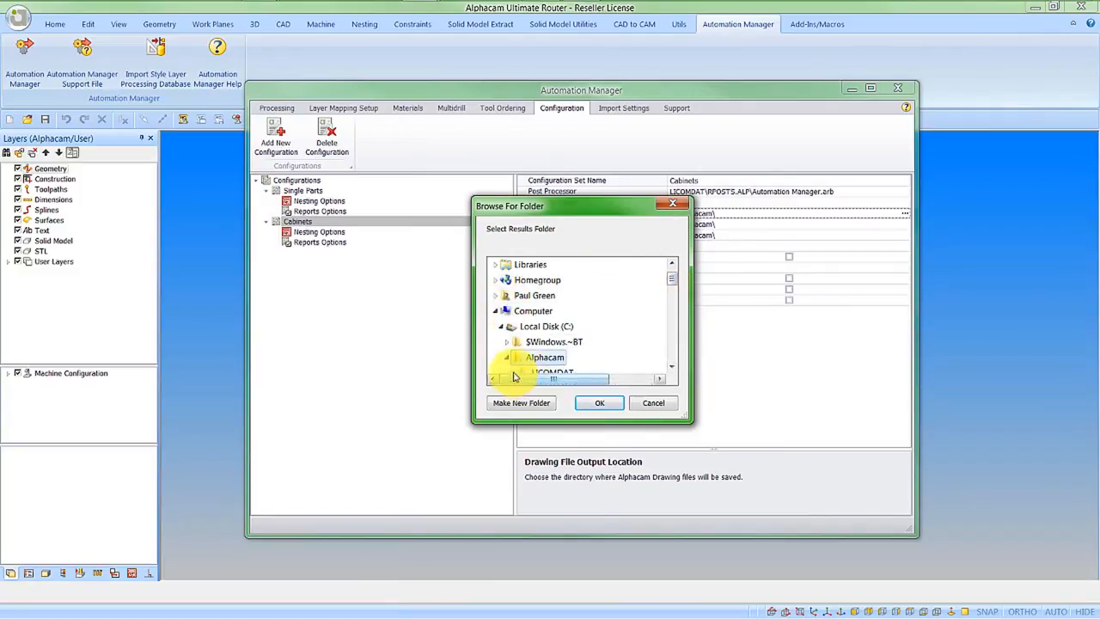
pyautogui.click(672, 368)
pyautogui.click(672, 368)
pyautogui.click(673, 368)
pyautogui.click(513, 341)
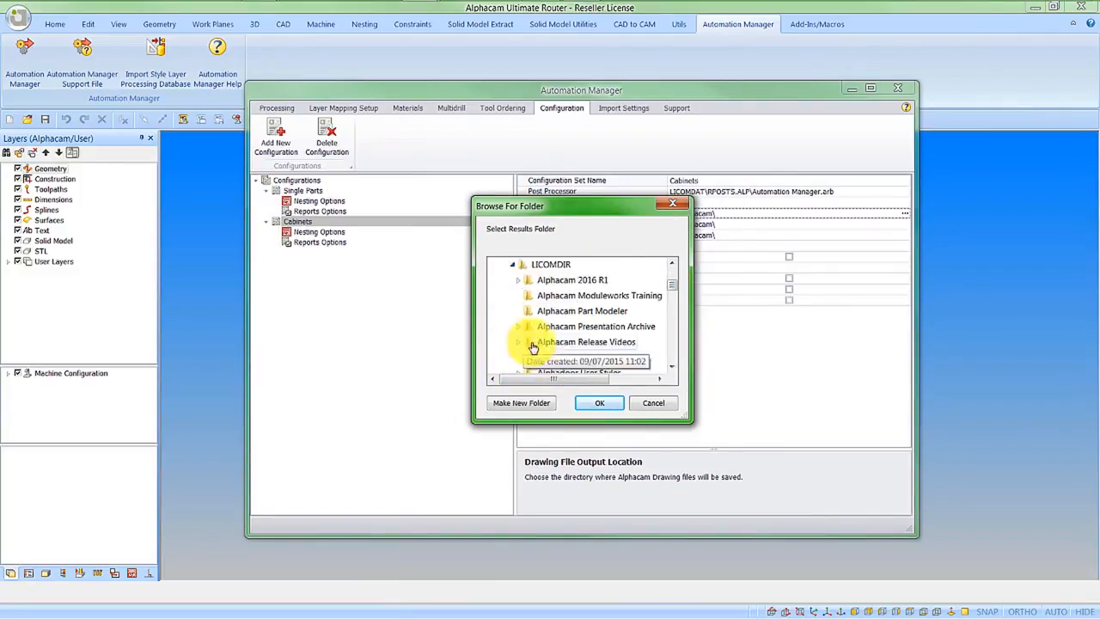
pyautogui.scroll(-4, 674, 288)
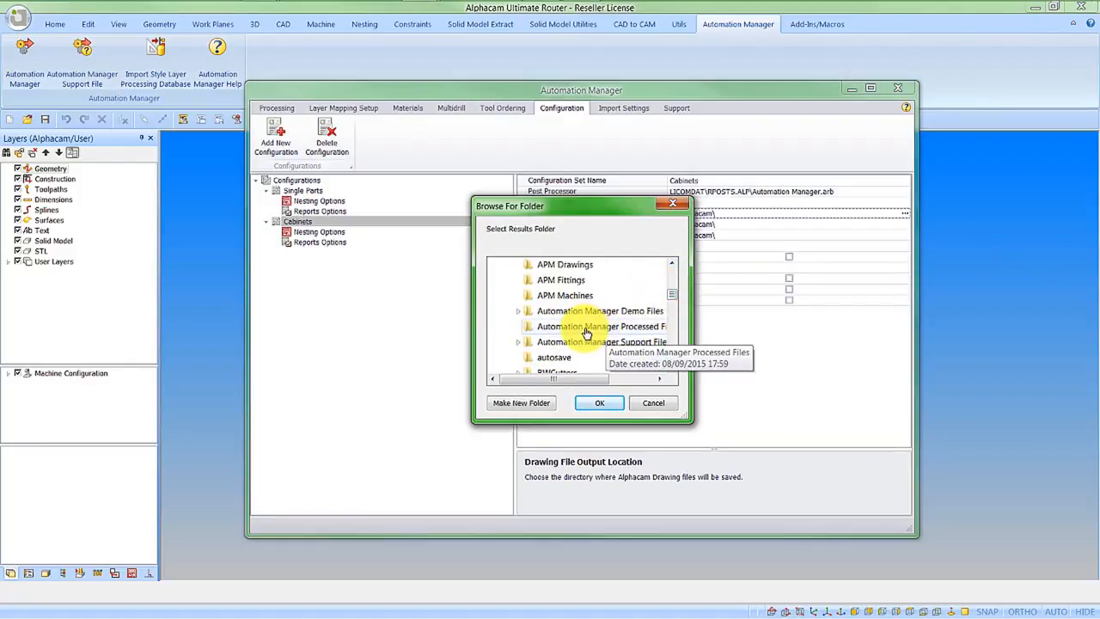
pyautogui.click(586, 328)
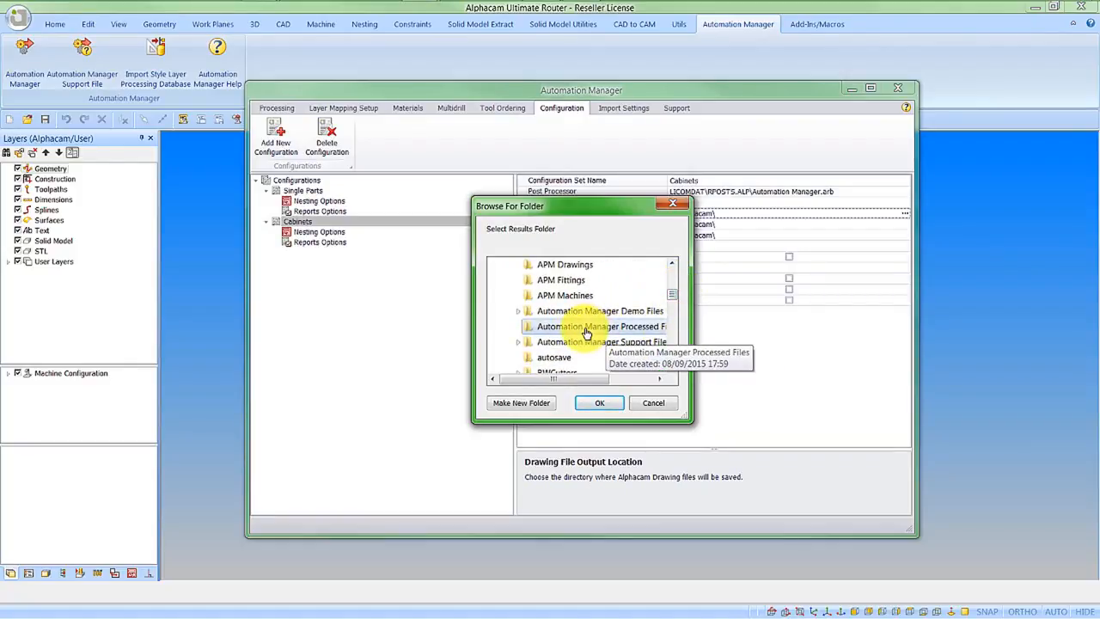
pyautogui.click(597, 404)
# Set the Cabinets configuration's NC file output location to LICOMDIR\Automation Manager Processed Files
pyautogui.click(871, 225)
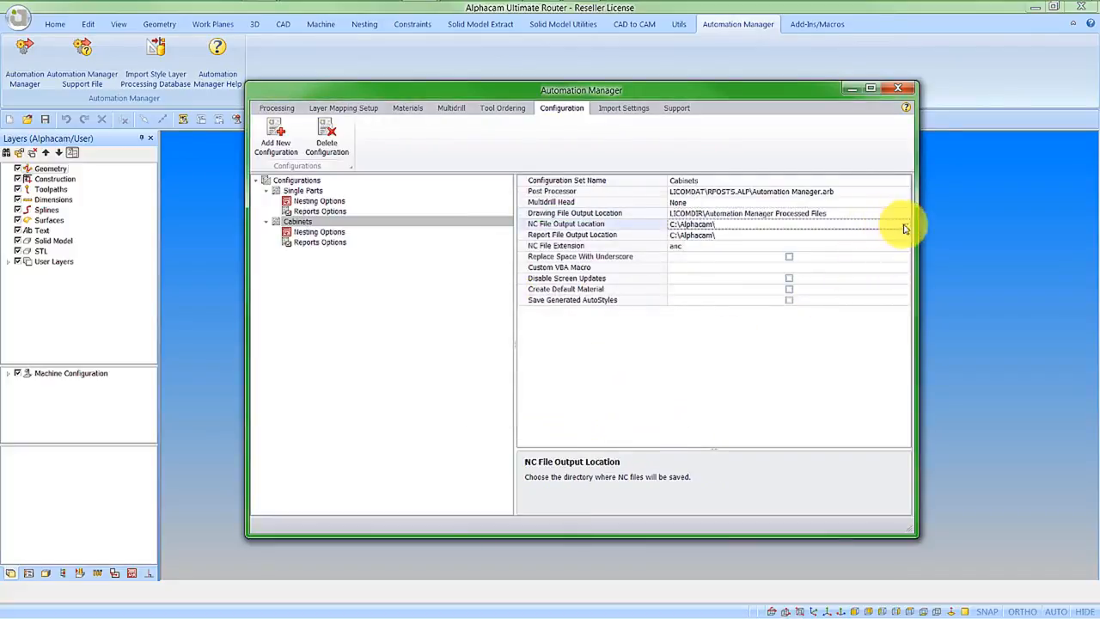
pyautogui.click(905, 224)
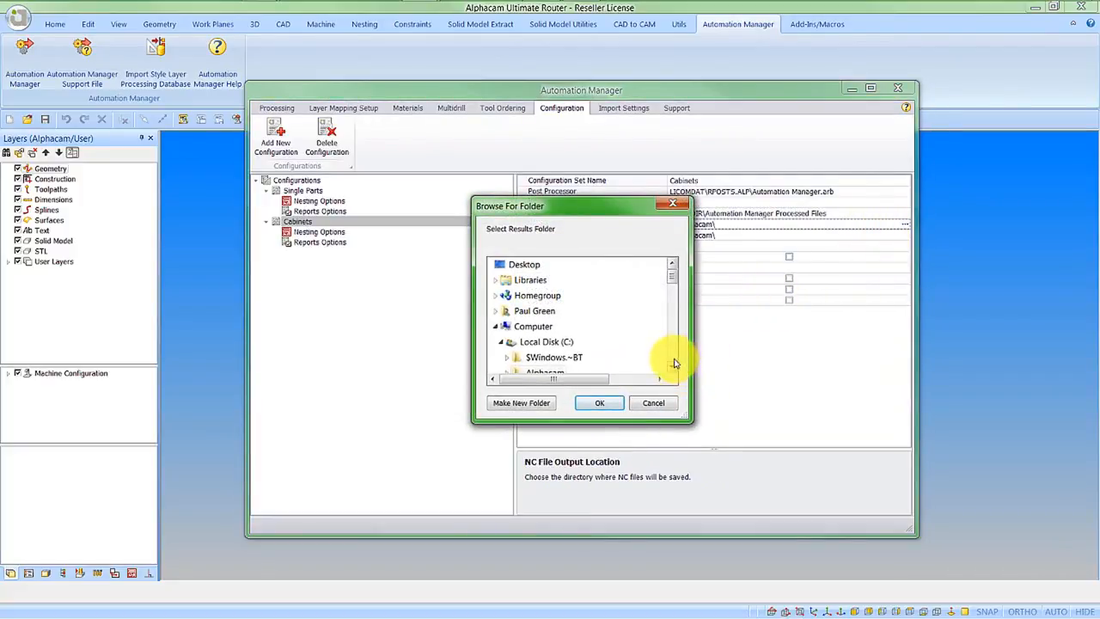
pyautogui.click(673, 367)
pyautogui.click(673, 368)
pyautogui.click(673, 368)
pyautogui.click(506, 326)
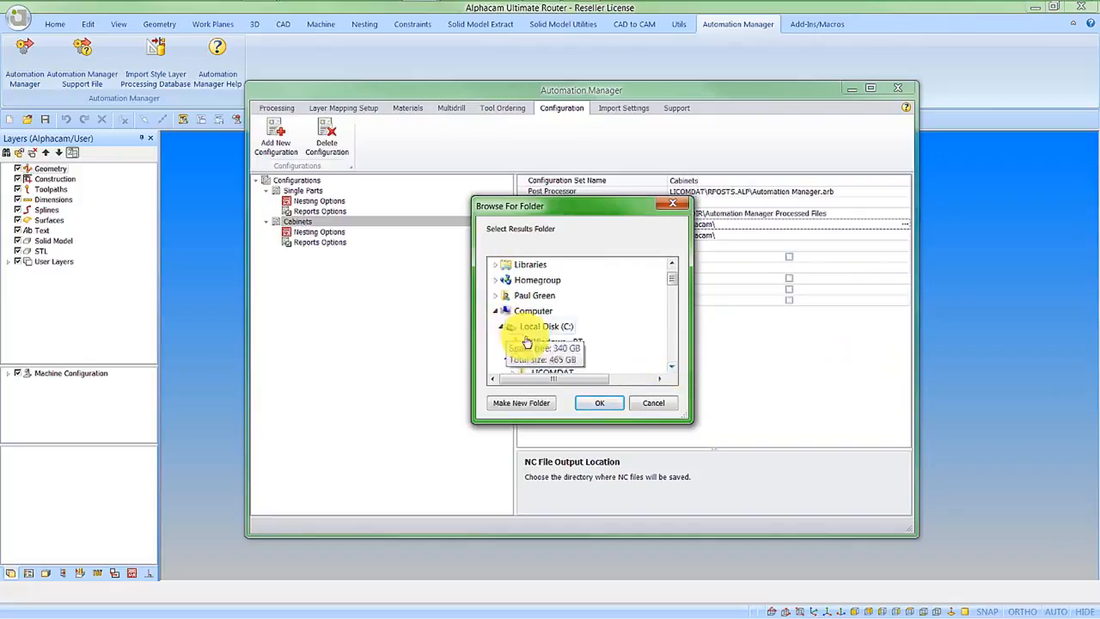
pyautogui.click(673, 368)
pyautogui.click(673, 367)
pyautogui.click(673, 367)
pyautogui.click(673, 368)
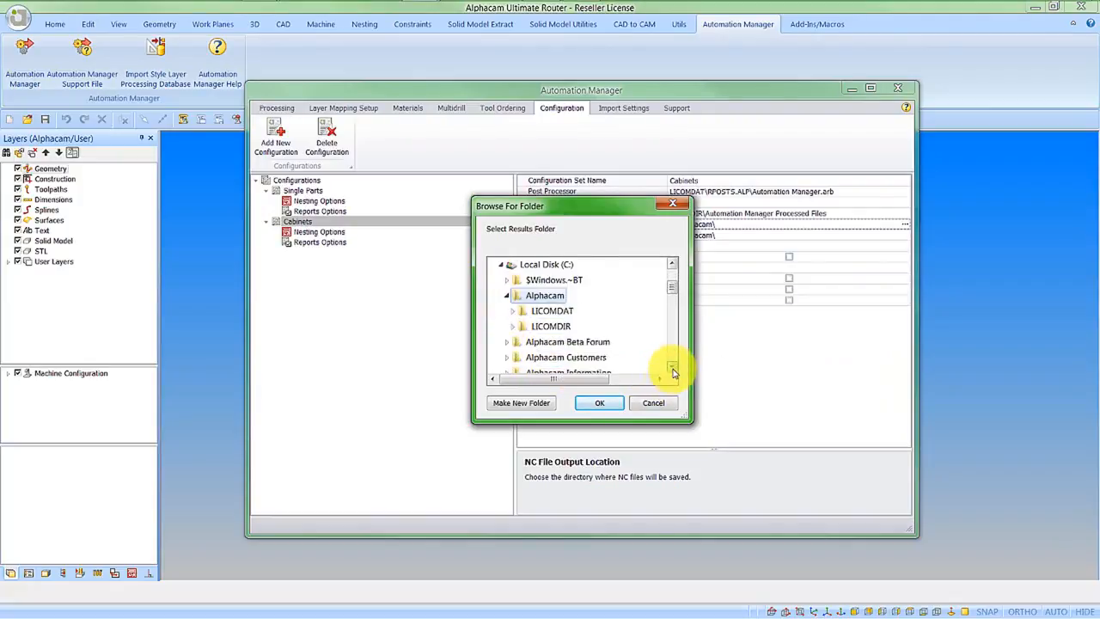
pyautogui.click(513, 327)
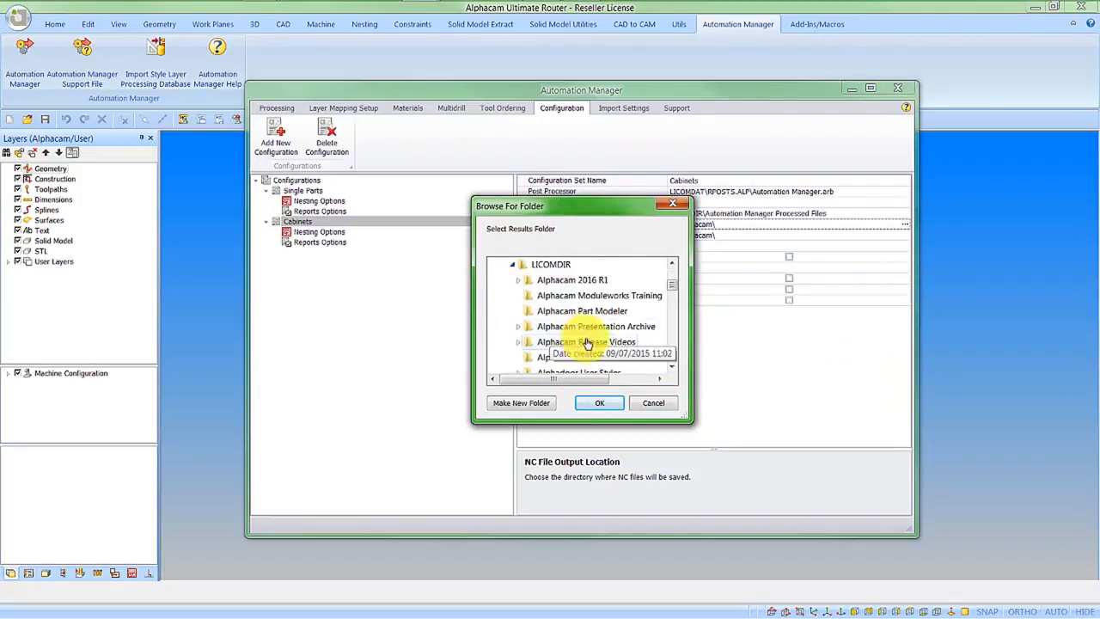
pyautogui.click(672, 368)
pyautogui.click(672, 367)
pyautogui.click(672, 368)
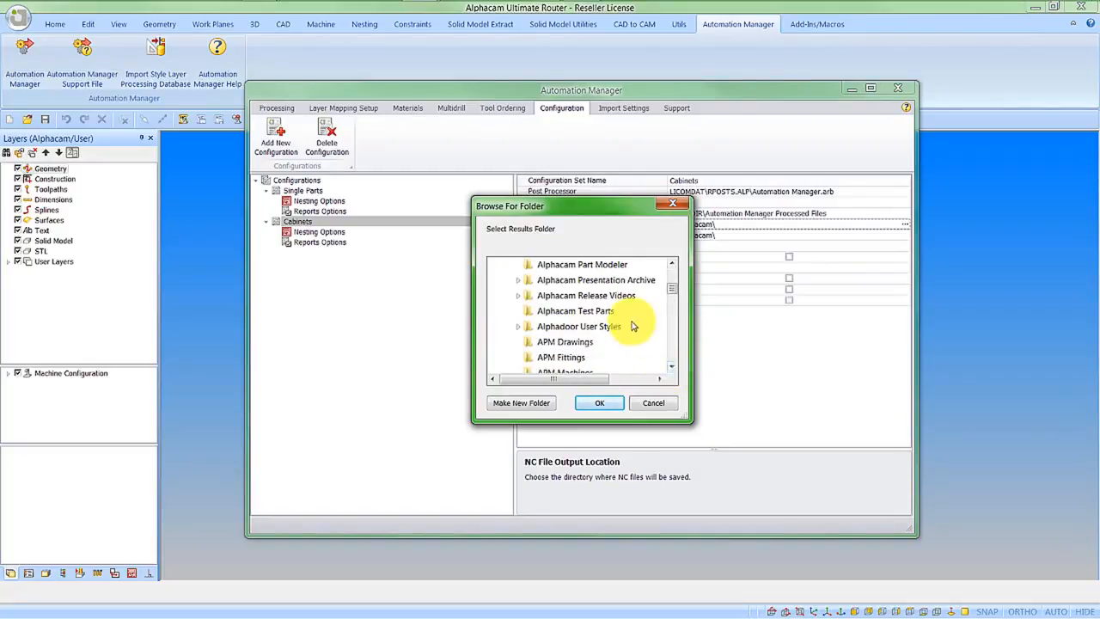
pyautogui.click(673, 367)
pyautogui.click(673, 367)
pyautogui.click(673, 367)
pyautogui.click(672, 367)
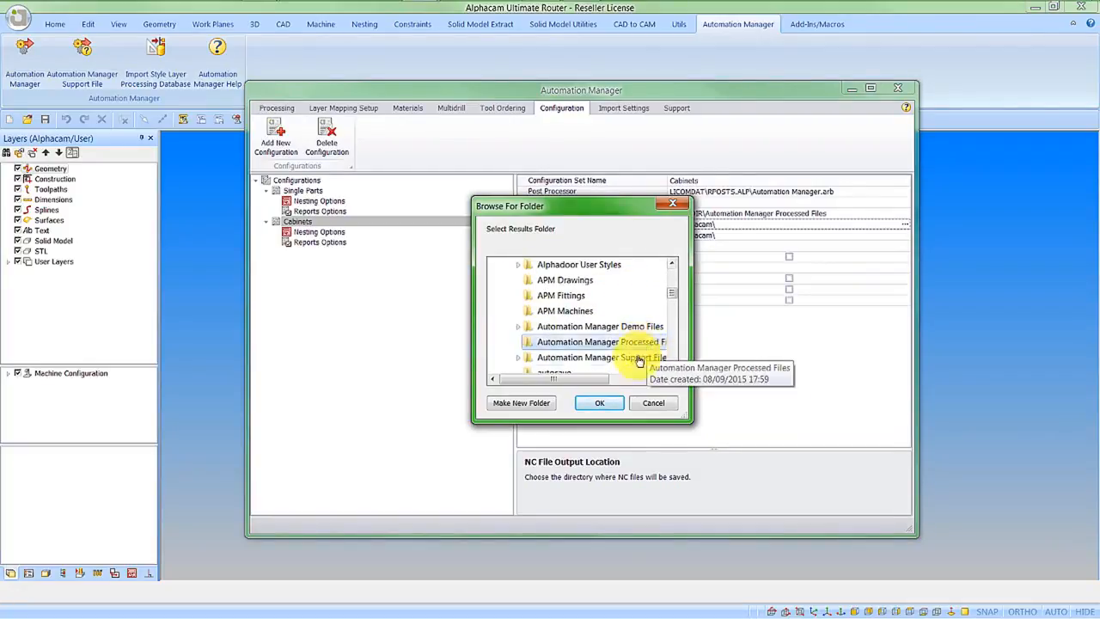
pyautogui.click(617, 403)
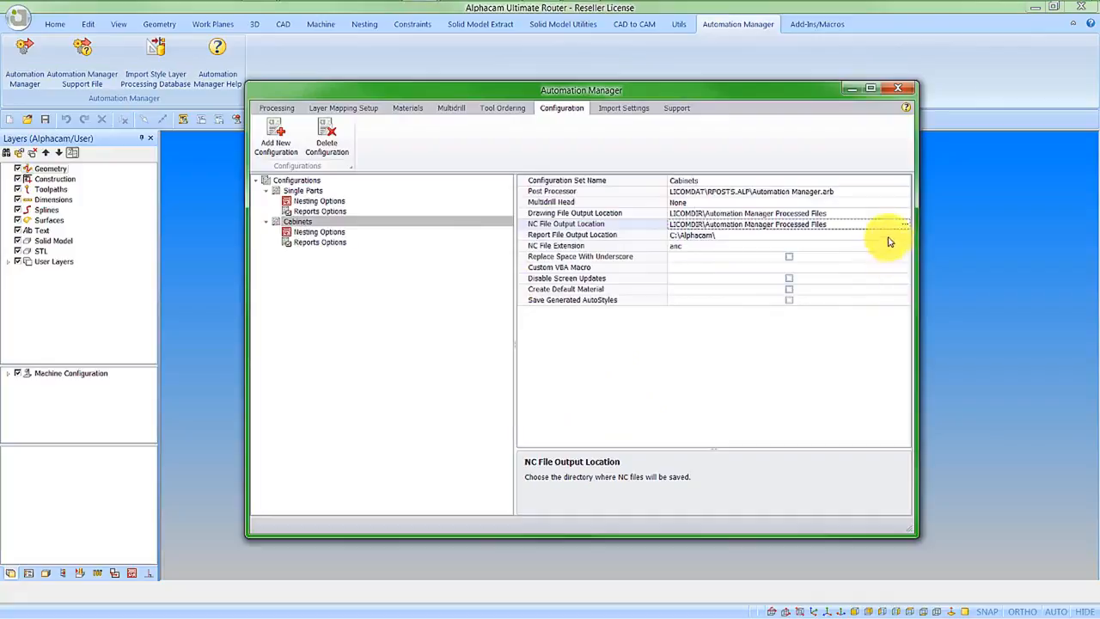
# Set the Cabinets configuration's report file output location to the Automation Manager Processed Files folder under LICOMDIR
pyautogui.click(893, 234)
pyautogui.click(904, 234)
pyautogui.click(672, 368)
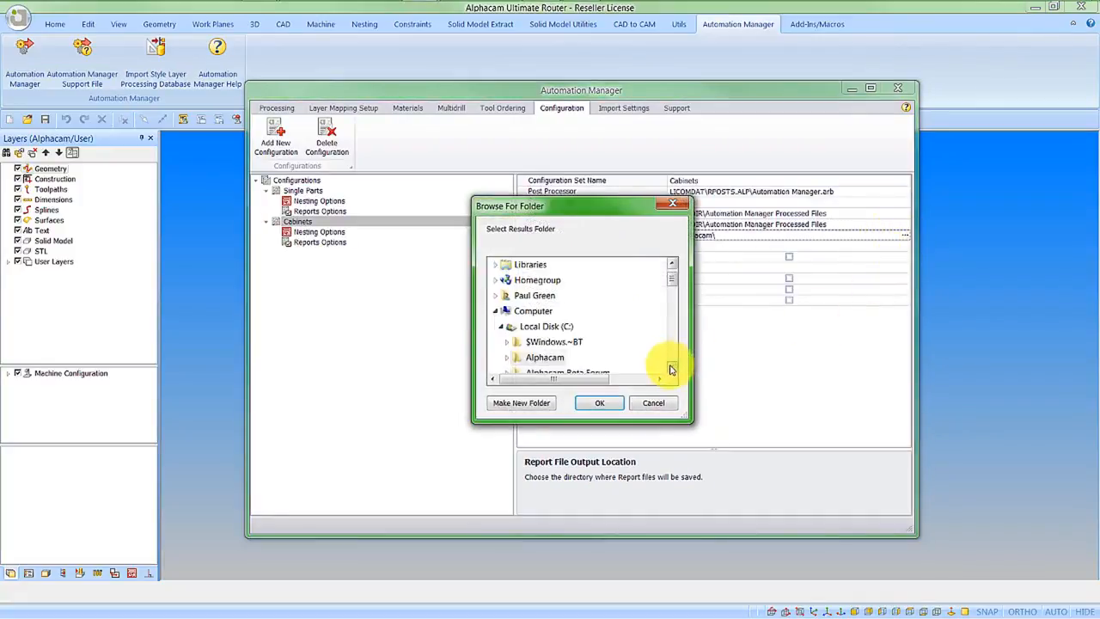
pyautogui.click(672, 369)
pyautogui.click(508, 341)
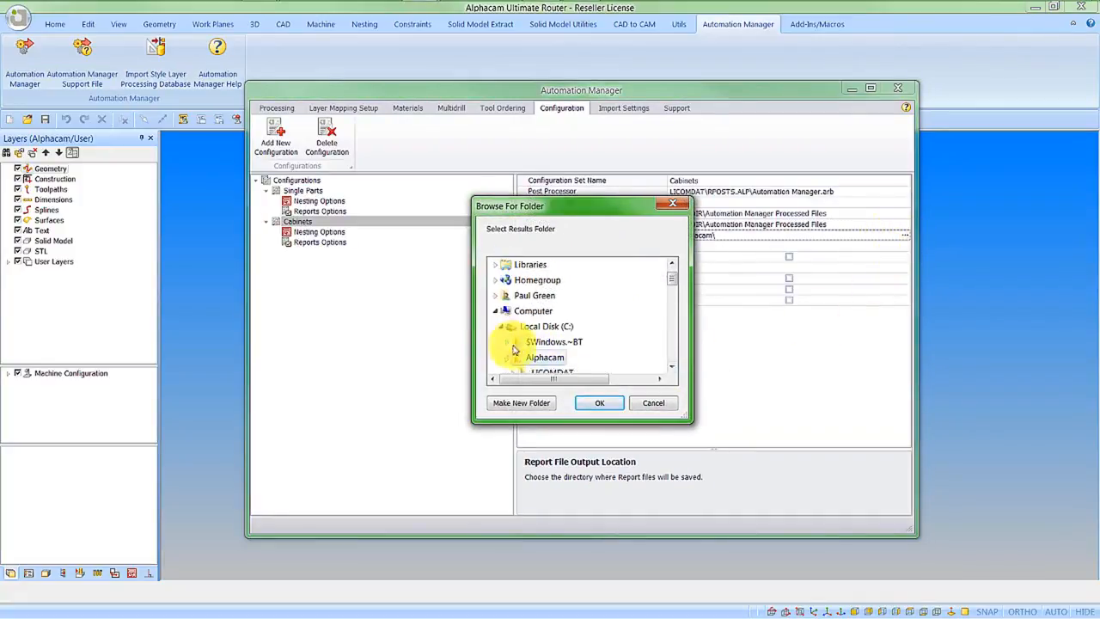
pyautogui.click(672, 367)
pyautogui.click(671, 367)
pyautogui.scroll(-2, 513, 332)
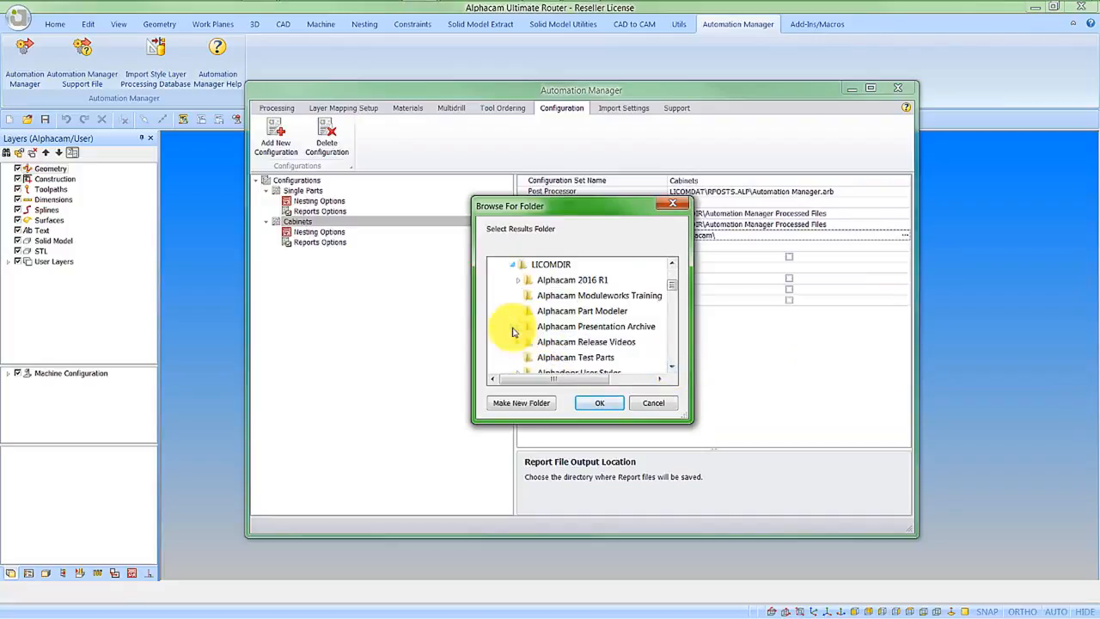
pyautogui.click(671, 367)
pyautogui.click(671, 366)
pyautogui.click(672, 367)
pyautogui.click(672, 367)
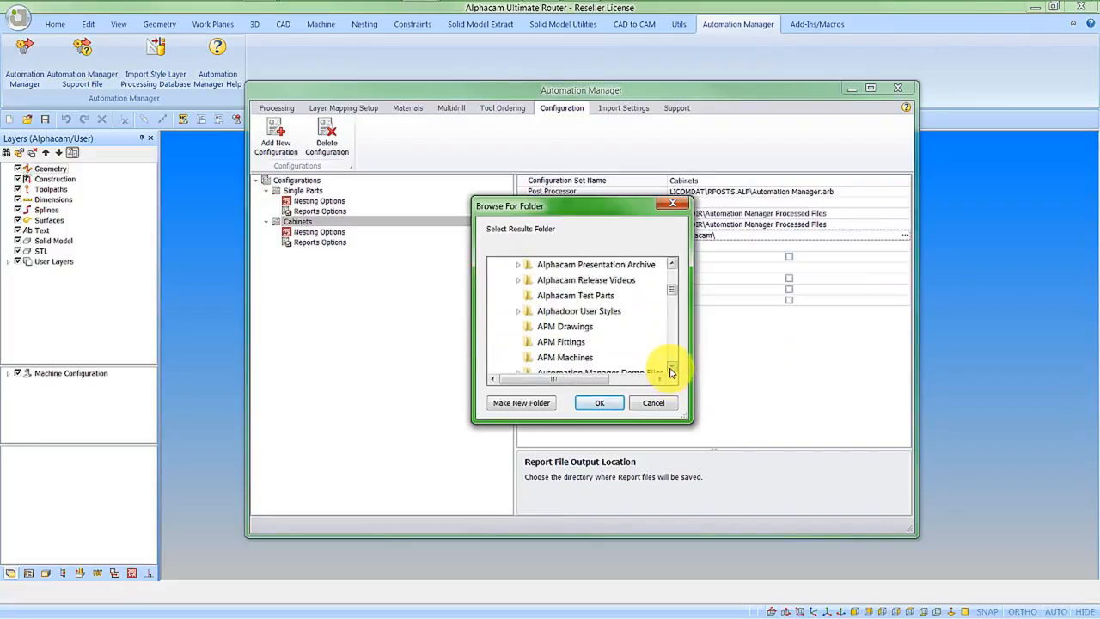
pyautogui.click(672, 367)
pyautogui.click(672, 367)
pyautogui.click(672, 367)
pyautogui.click(672, 367)
pyautogui.click(587, 327)
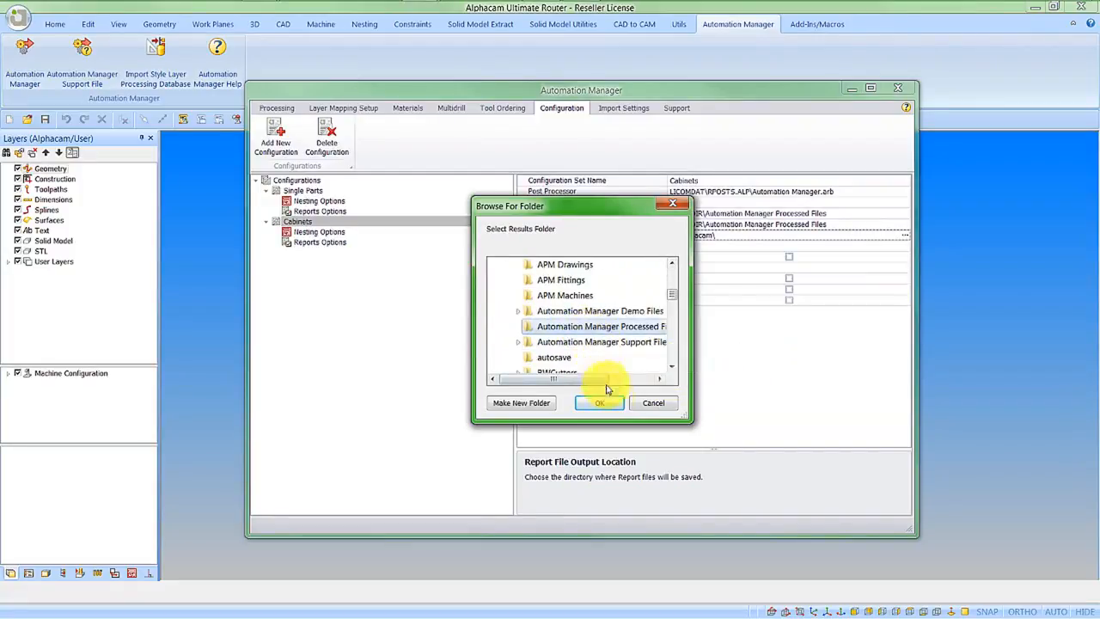
pyautogui.click(604, 402)
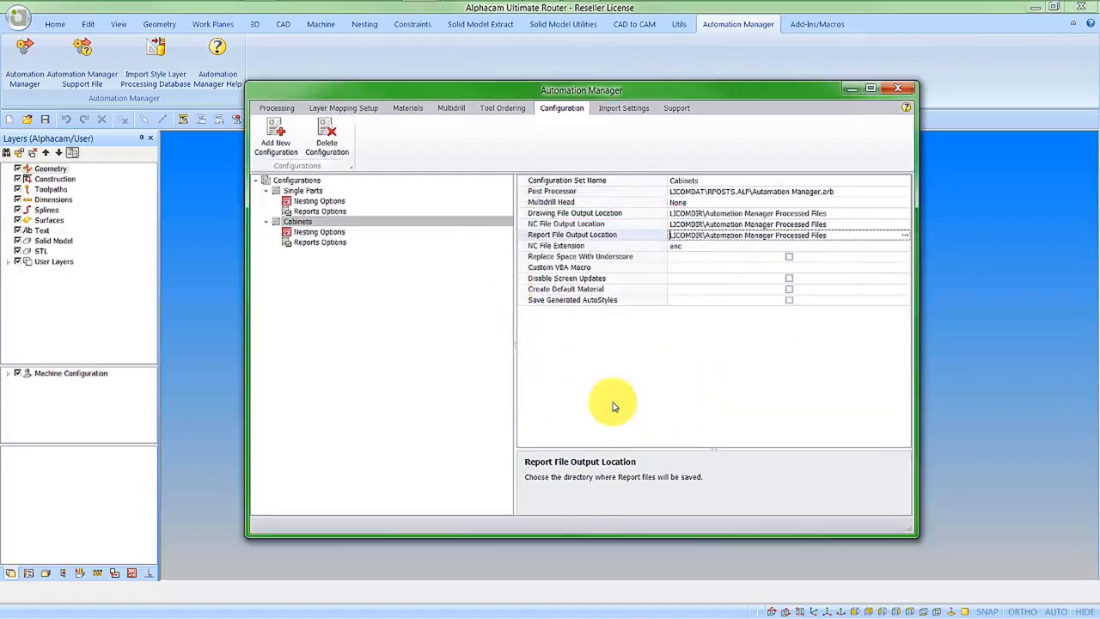
# Set the Cabinets NC file extension to nest, and enable Replace Space With Underscore and Disable Screen Updates
pyautogui.click(679, 248)
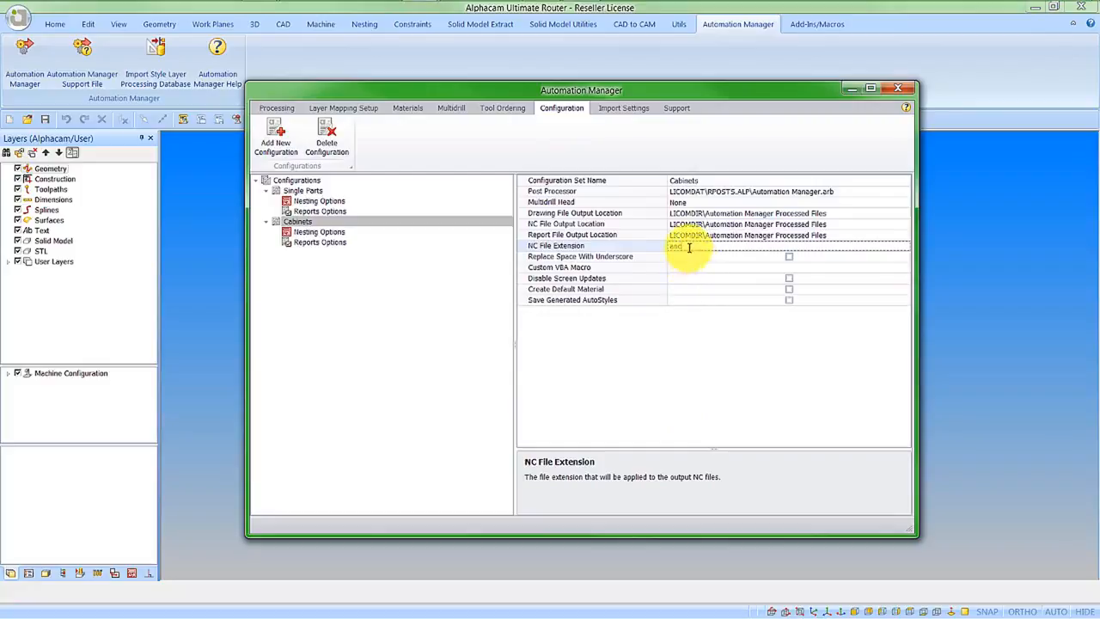
pyautogui.doubleClick(687, 247)
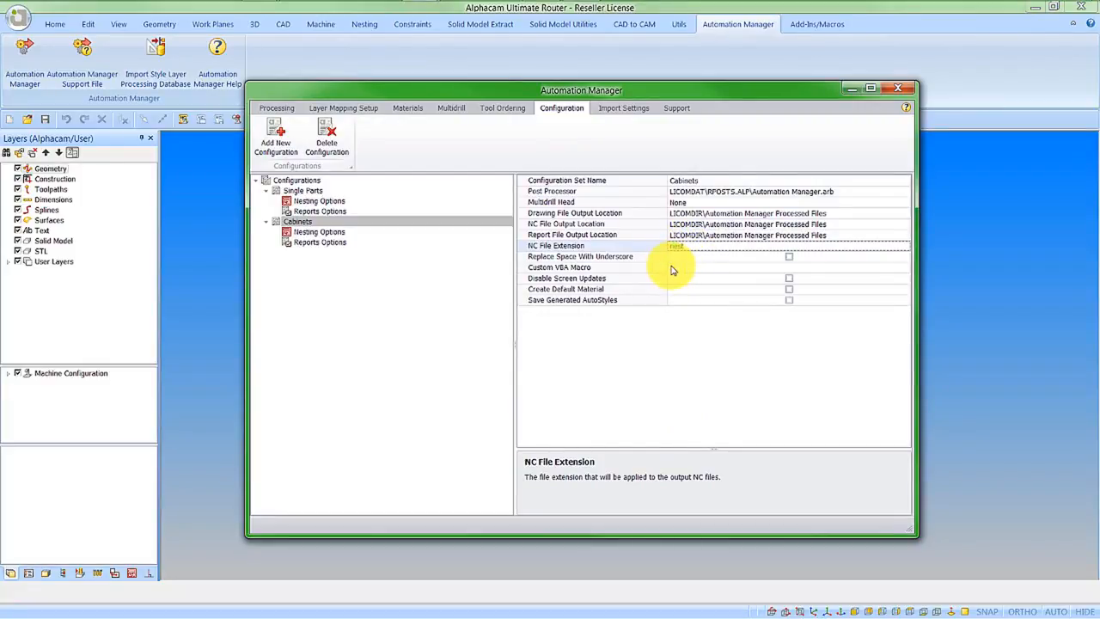
pyautogui.click(789, 259)
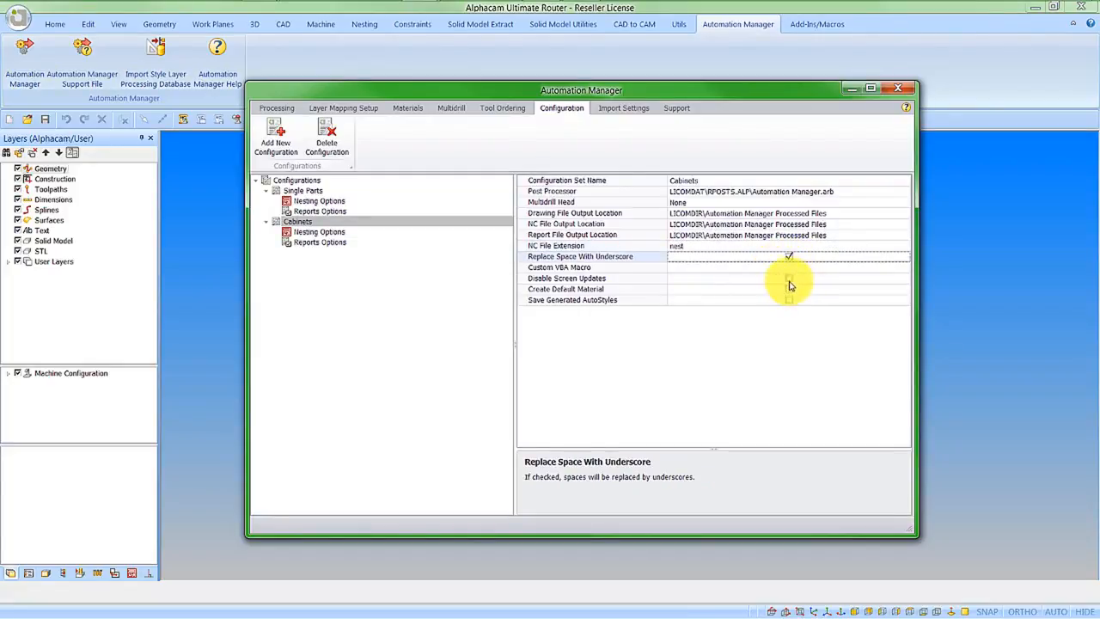
pyautogui.click(789, 279)
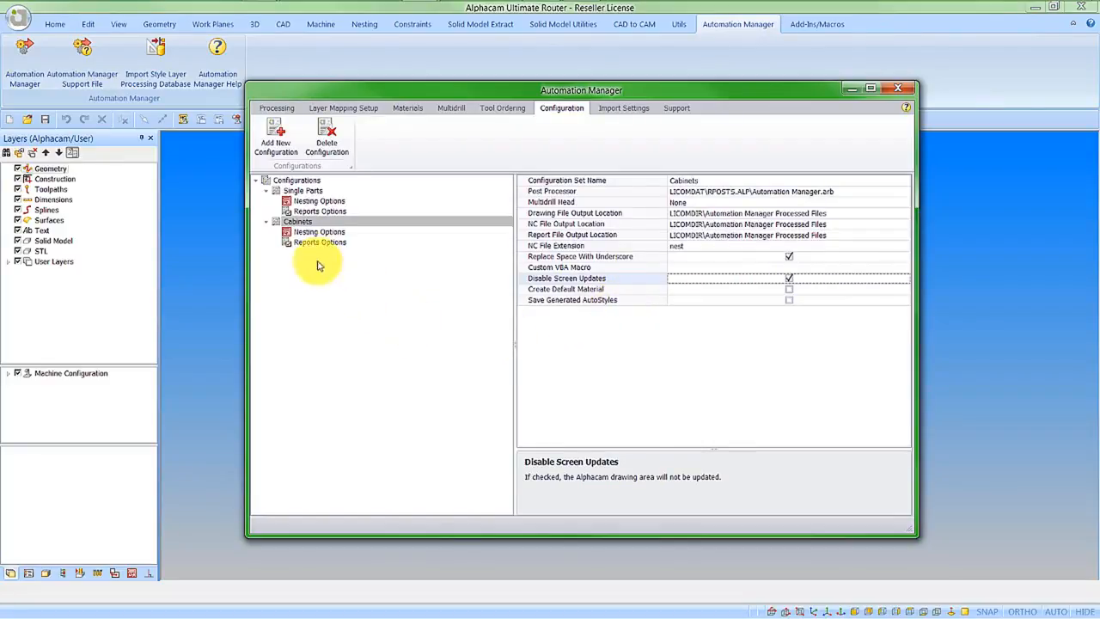
# In the Cabinets nesting options, set the true shape nesting pack direction to Bottom Left
pyautogui.click(311, 233)
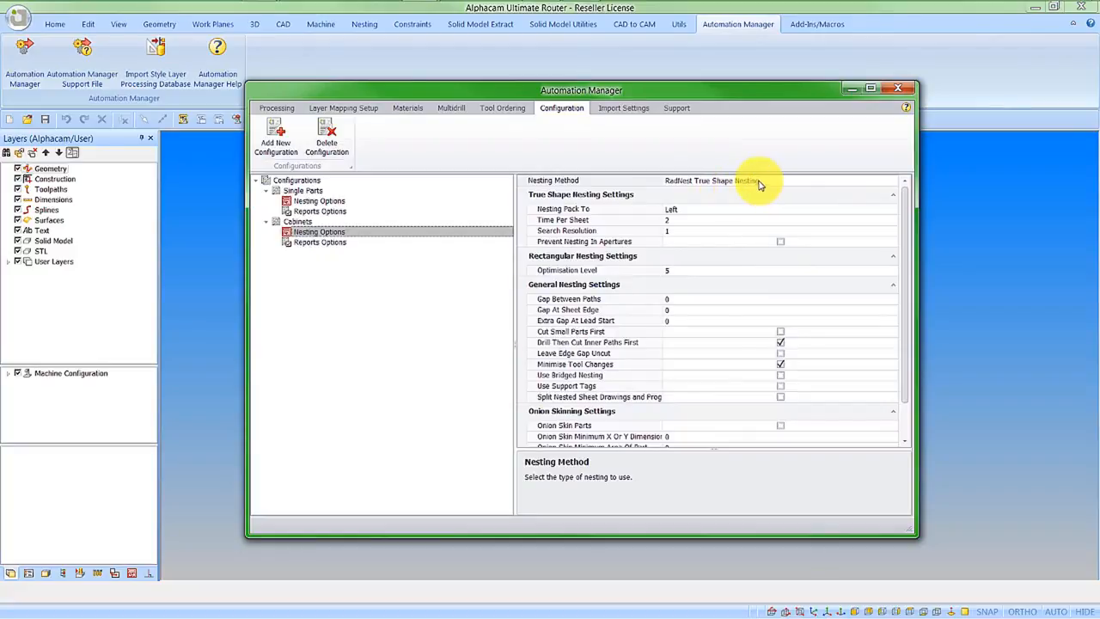
pyautogui.click(698, 214)
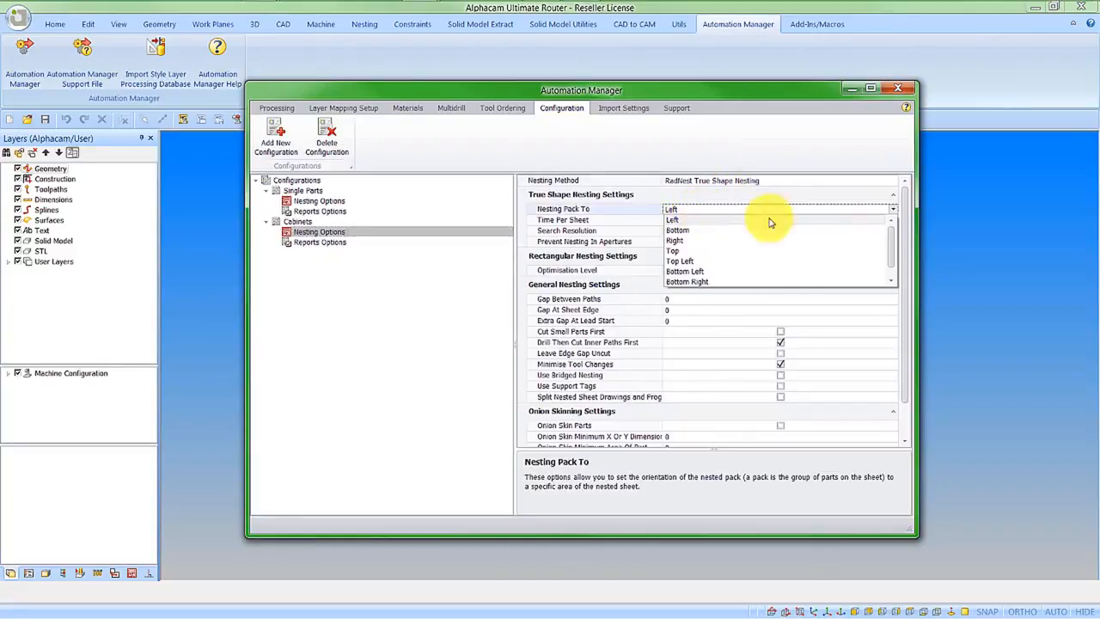
pyautogui.scroll(-1, 889, 249)
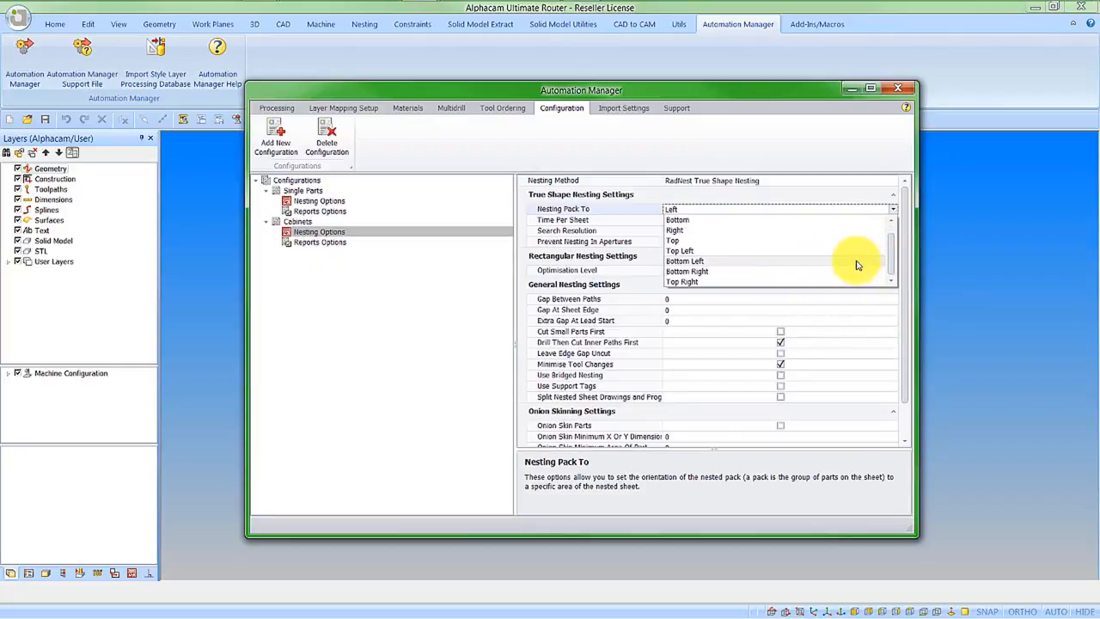
pyautogui.click(707, 261)
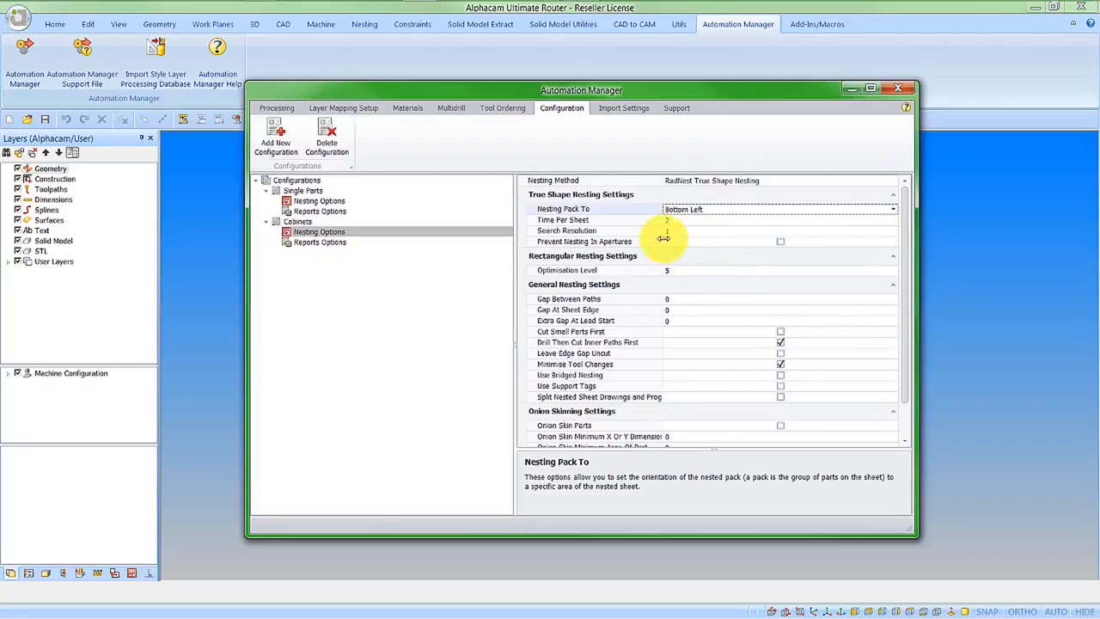
pyautogui.click(699, 222)
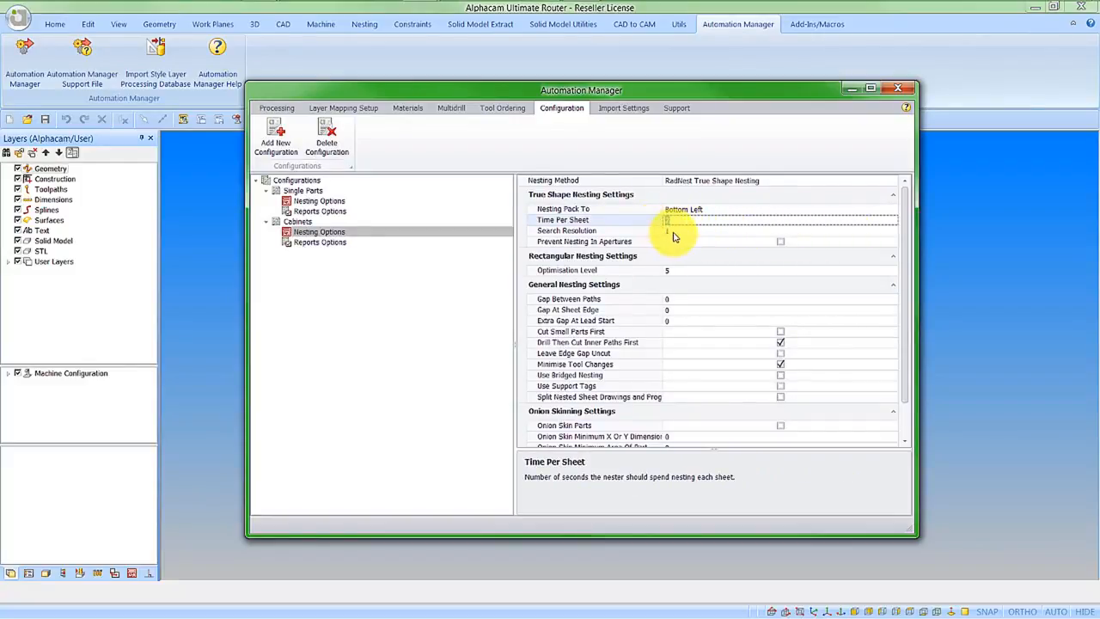
pyautogui.click(674, 231)
pyautogui.click(677, 230)
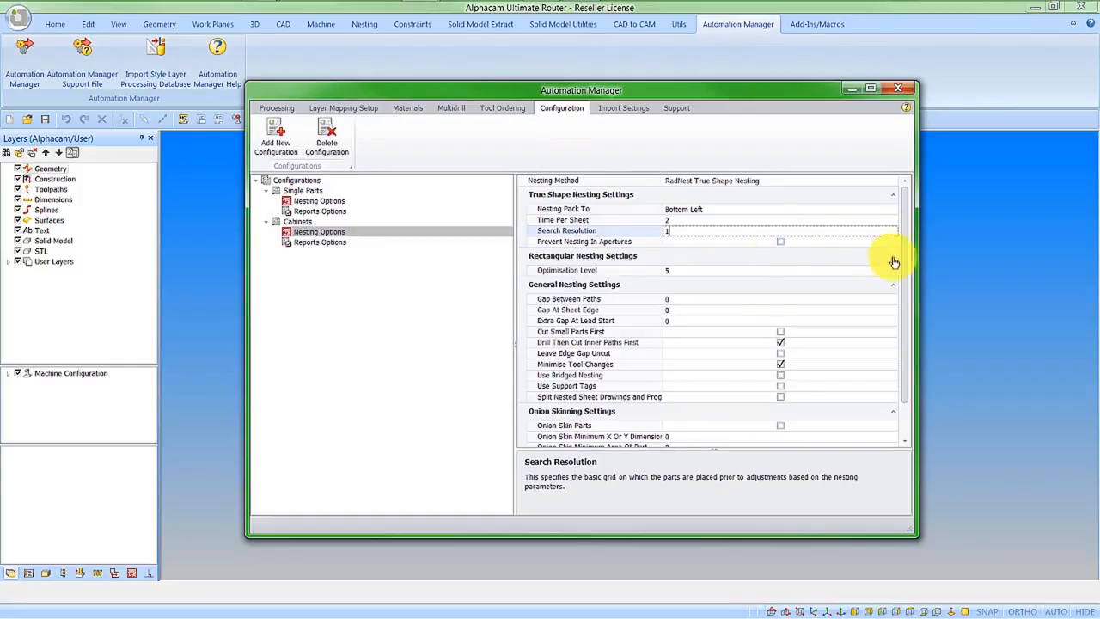
# In the general nesting settings, set Gap Between Paths to 1 and Gap At Sheet Edge to 3, and enable Cut Small Parts First
pyautogui.scroll(-1, 911, 292)
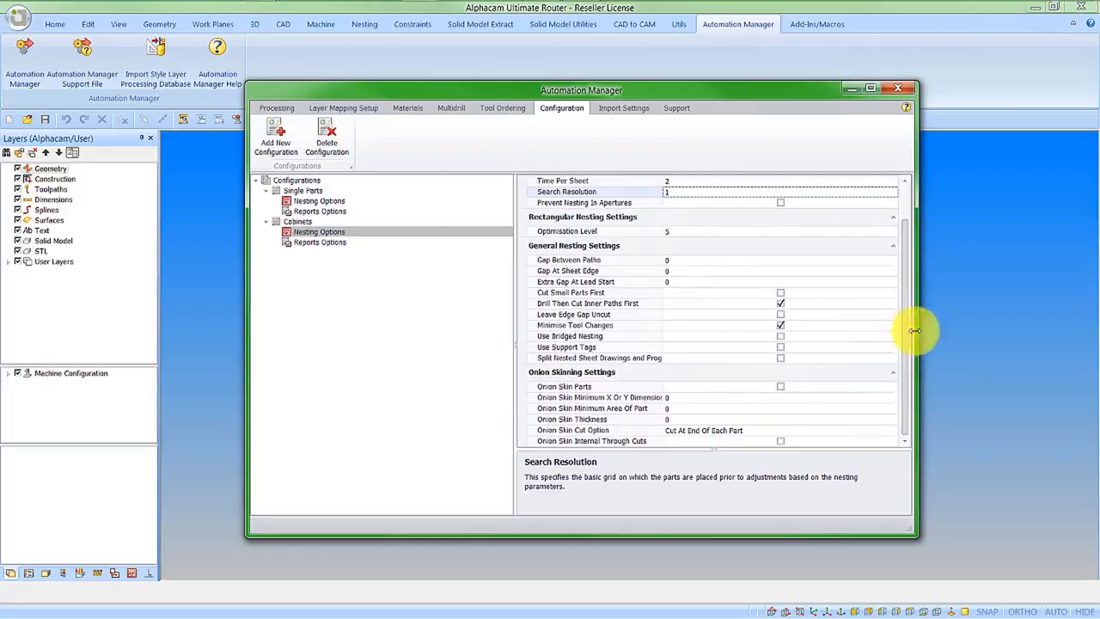
pyautogui.click(670, 261)
pyautogui.doubleClick(673, 260)
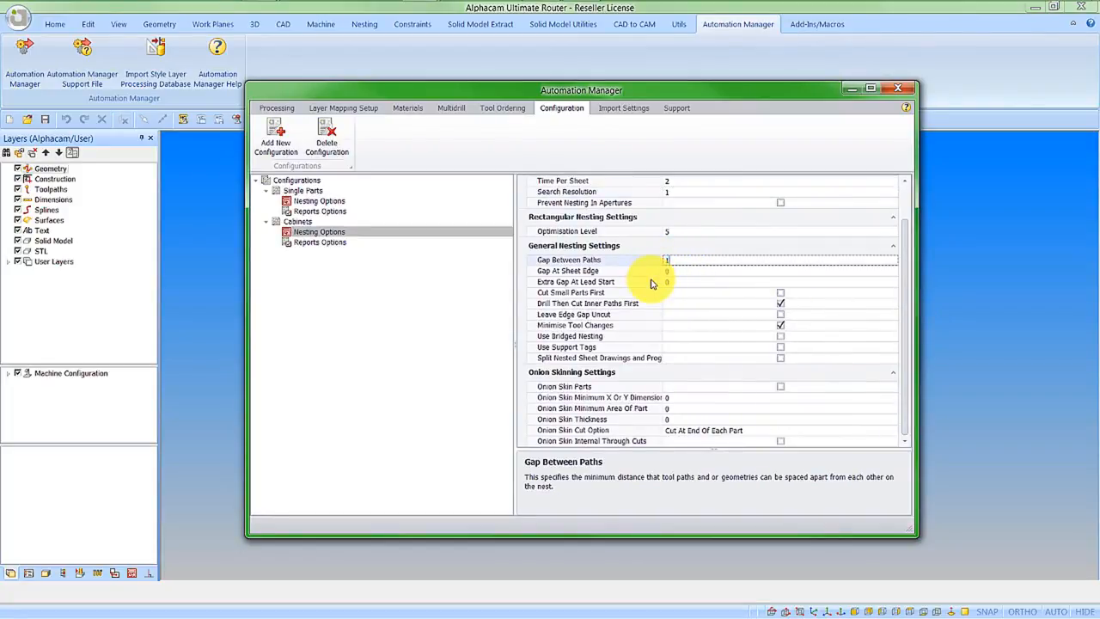
pyautogui.write('1')
pyautogui.click(668, 270)
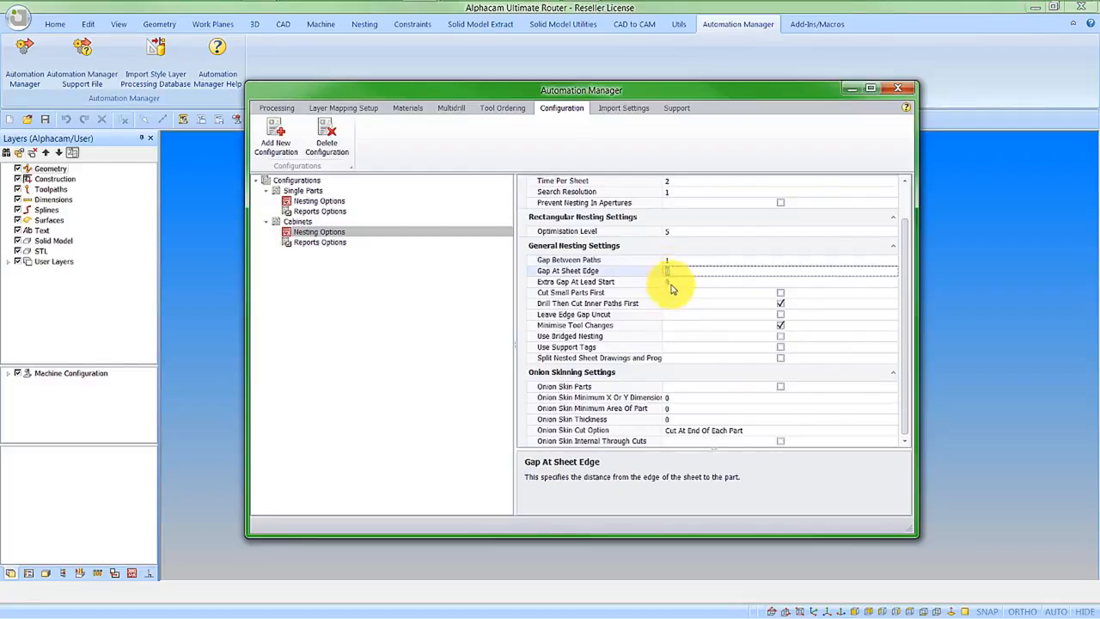
pyautogui.write('3')
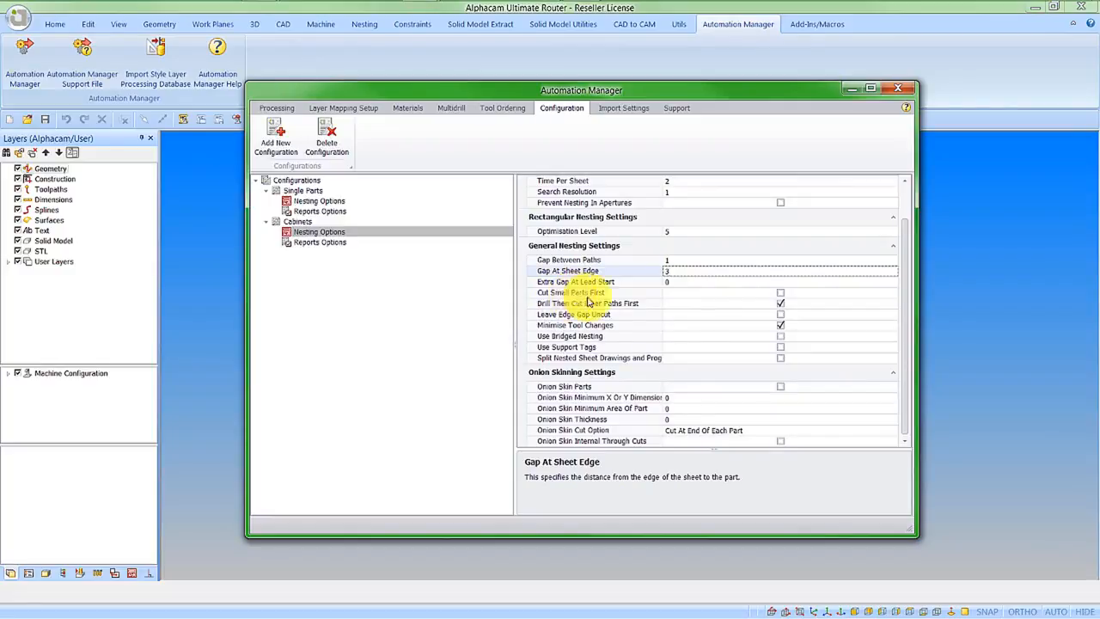
pyautogui.click(779, 294)
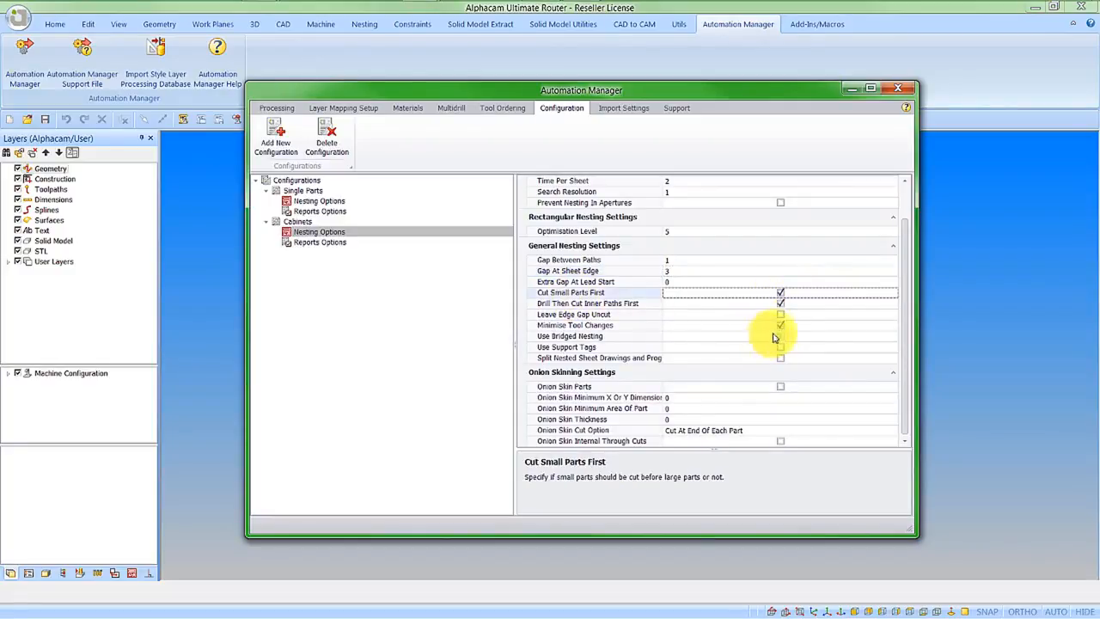
pyautogui.click(780, 303)
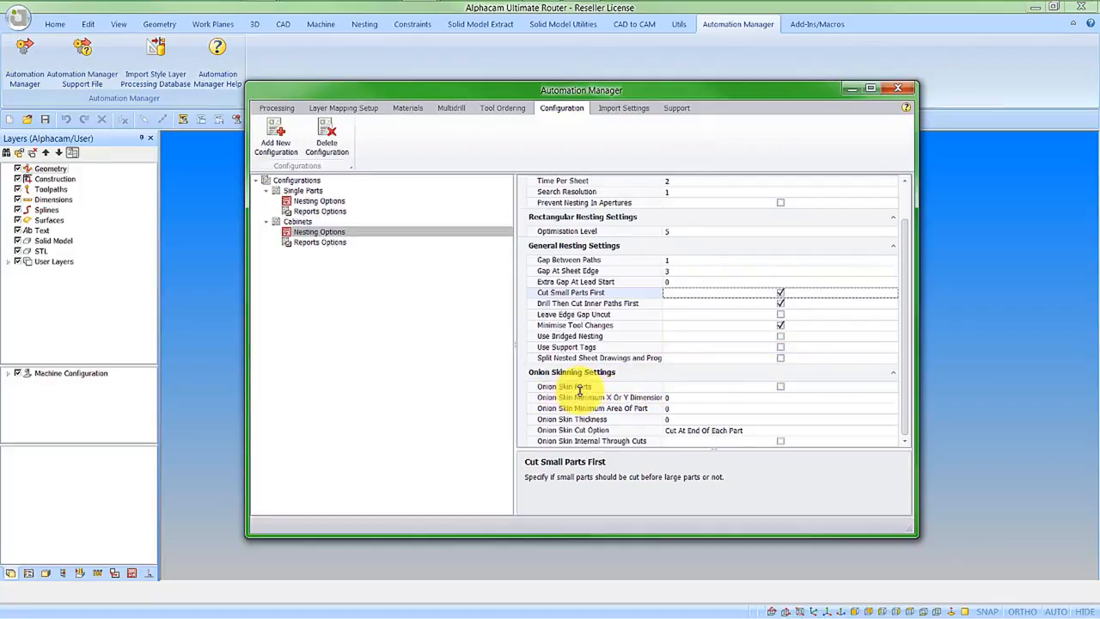
# Enable onion skinning of parts with minimum X or Y dimension 100, minimum area 100000, thickness 1 and Cut At End Of Operation
pyautogui.click(780, 389)
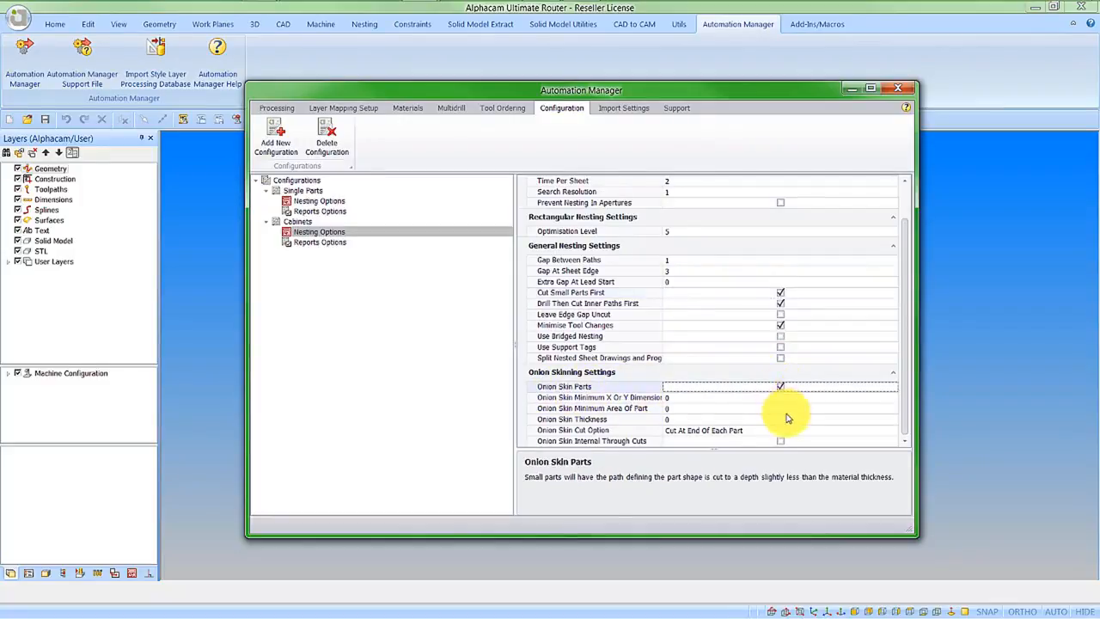
pyautogui.click(685, 398)
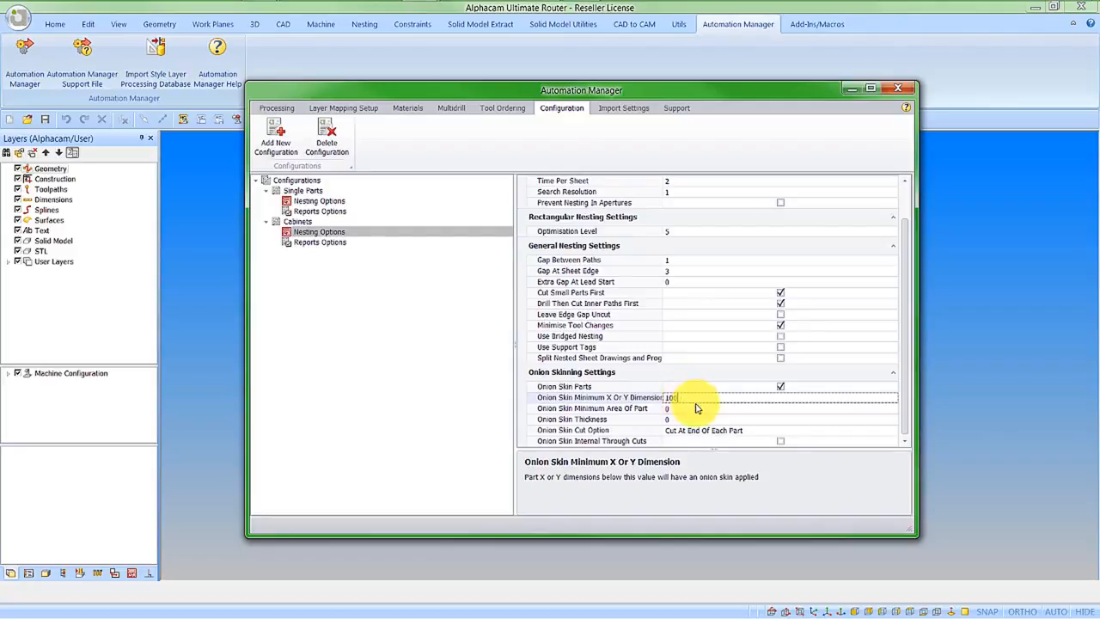
pyautogui.click(699, 408)
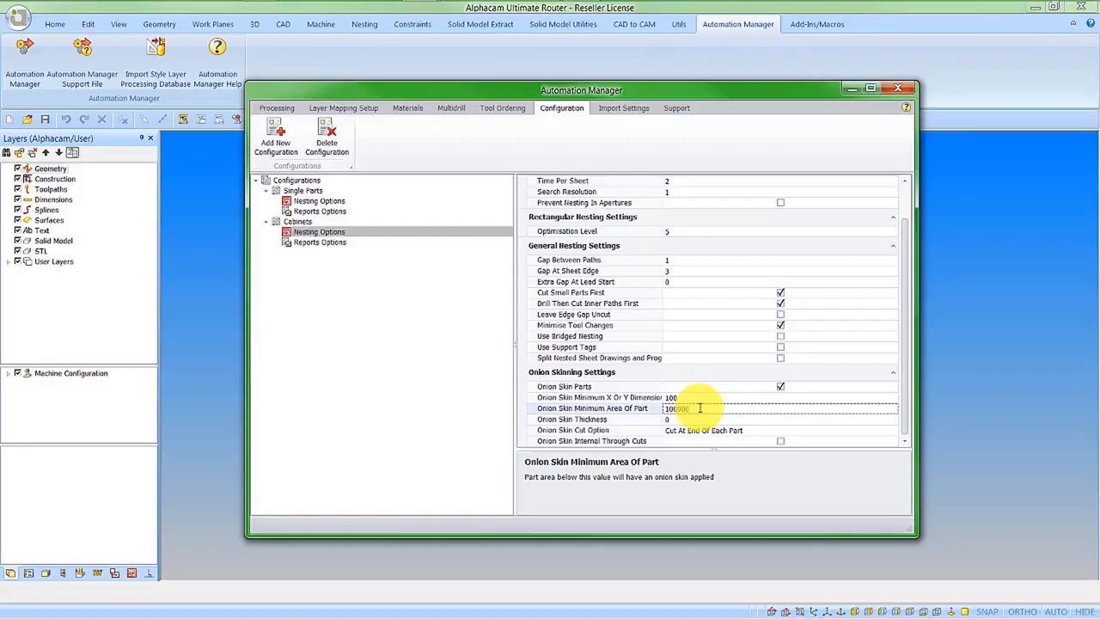
pyautogui.click(702, 421)
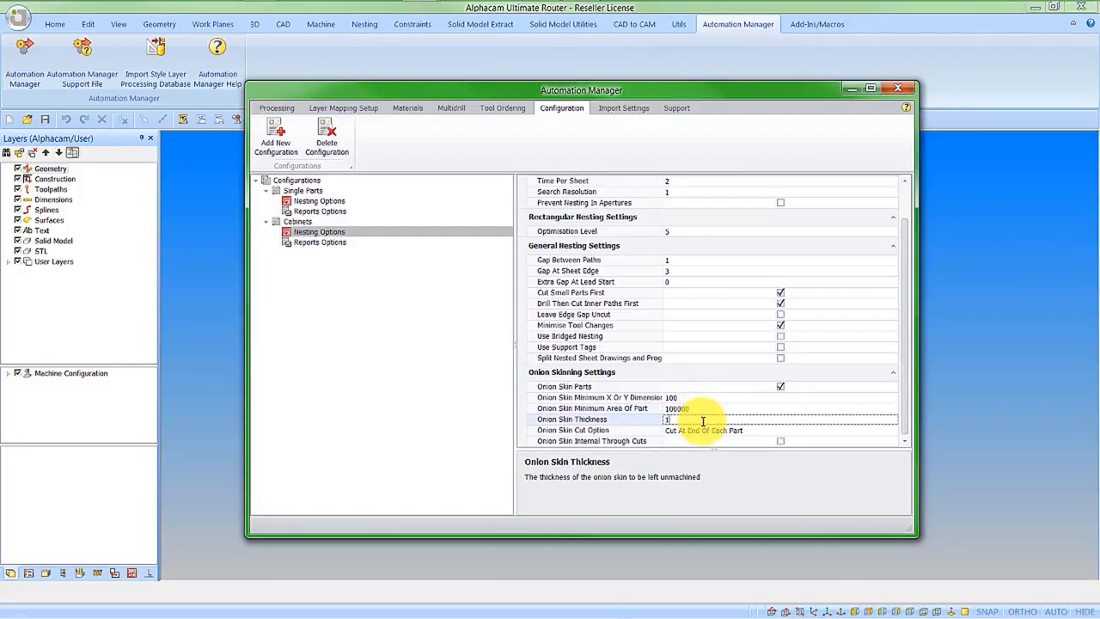
pyautogui.click(757, 431)
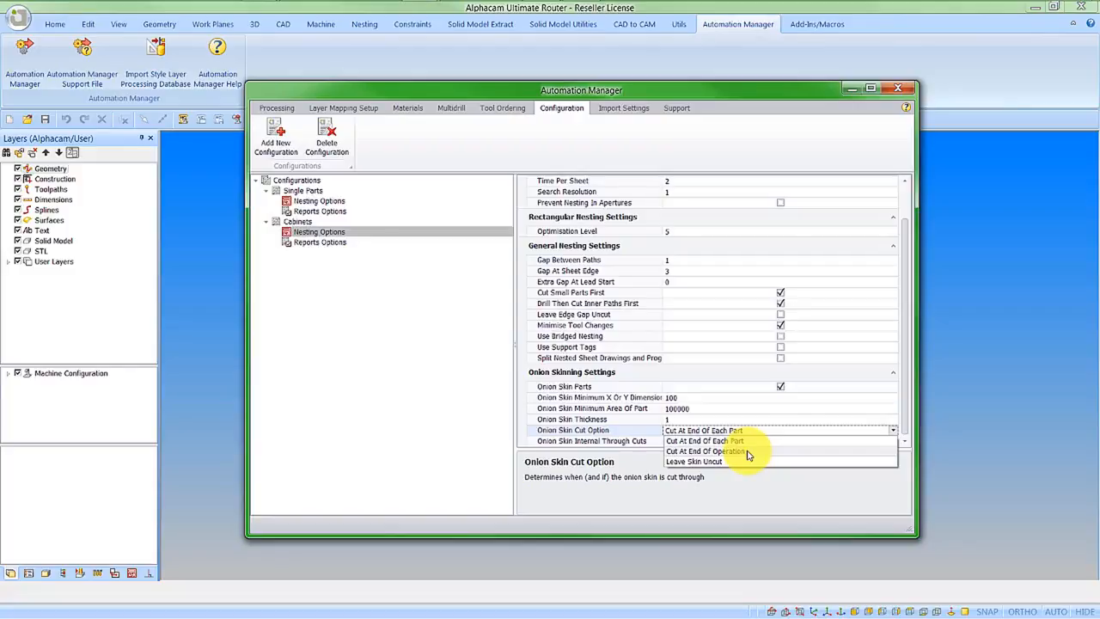
pyautogui.click(746, 451)
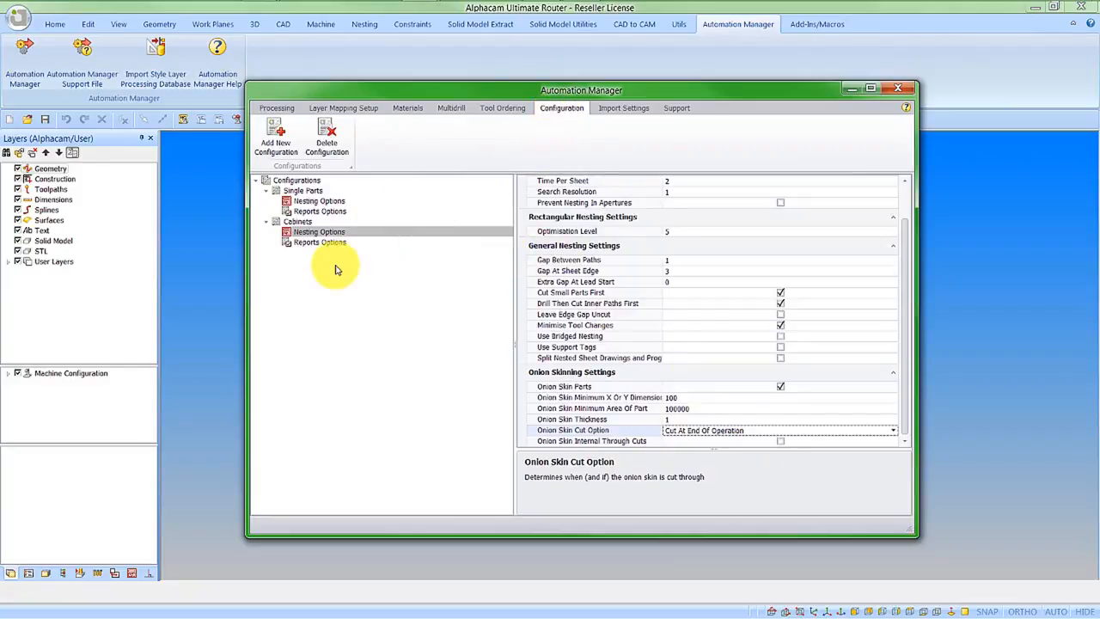
# In the Cabinets reports options, assign Automation_Manager.acreps as the nested report data output settings
pyautogui.click(321, 243)
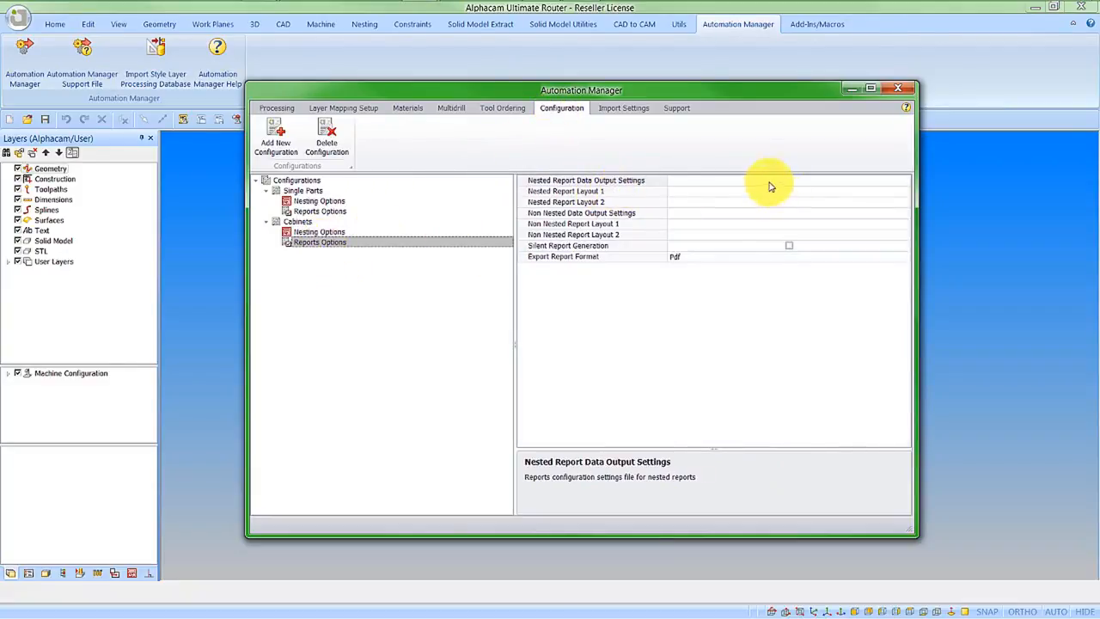
pyautogui.click(881, 182)
pyautogui.click(906, 184)
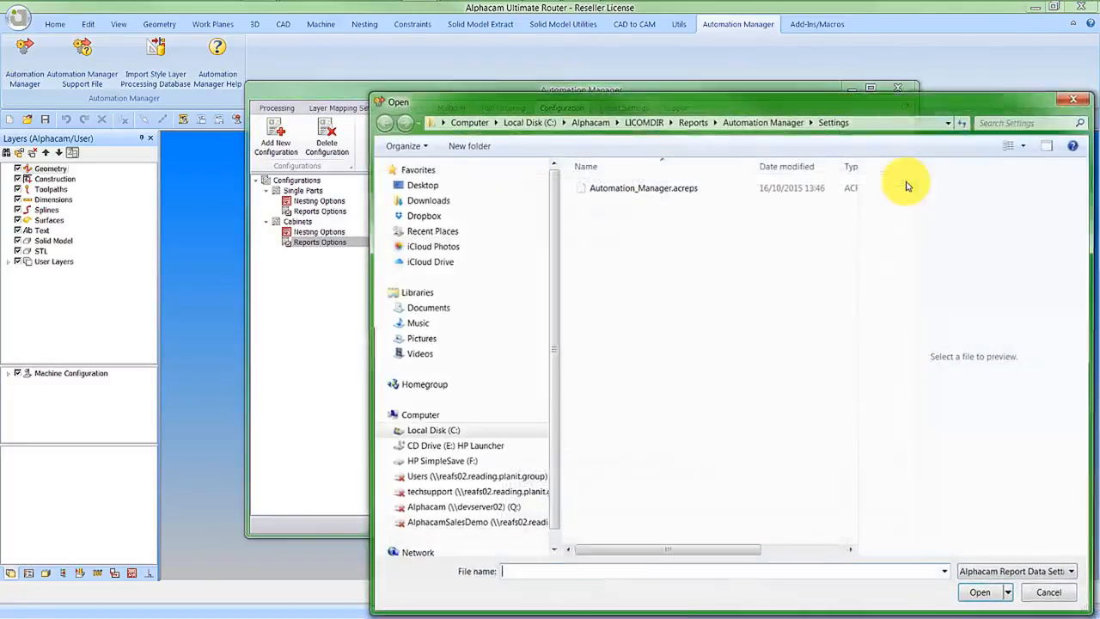
pyautogui.doubleClick(646, 187)
# Assign Nested_Sheets.acrepx as Nested Report Layout 1 and Nested_Tools.acrepx as Nested Report Layout 2
pyautogui.click(726, 192)
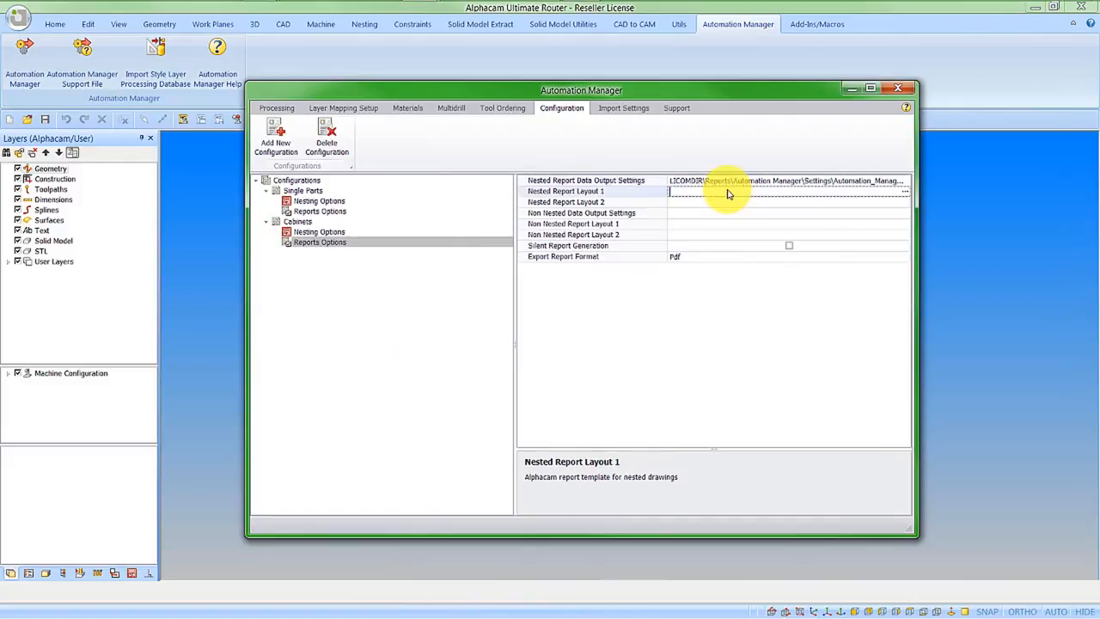
pyautogui.click(905, 194)
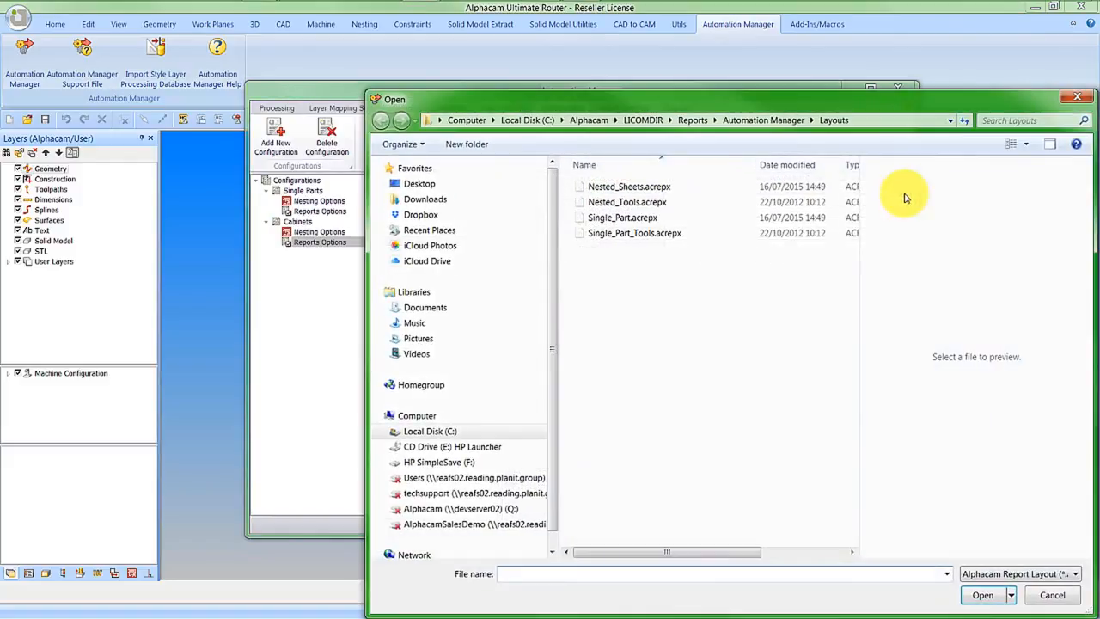
pyautogui.doubleClick(634, 188)
pyautogui.click(734, 203)
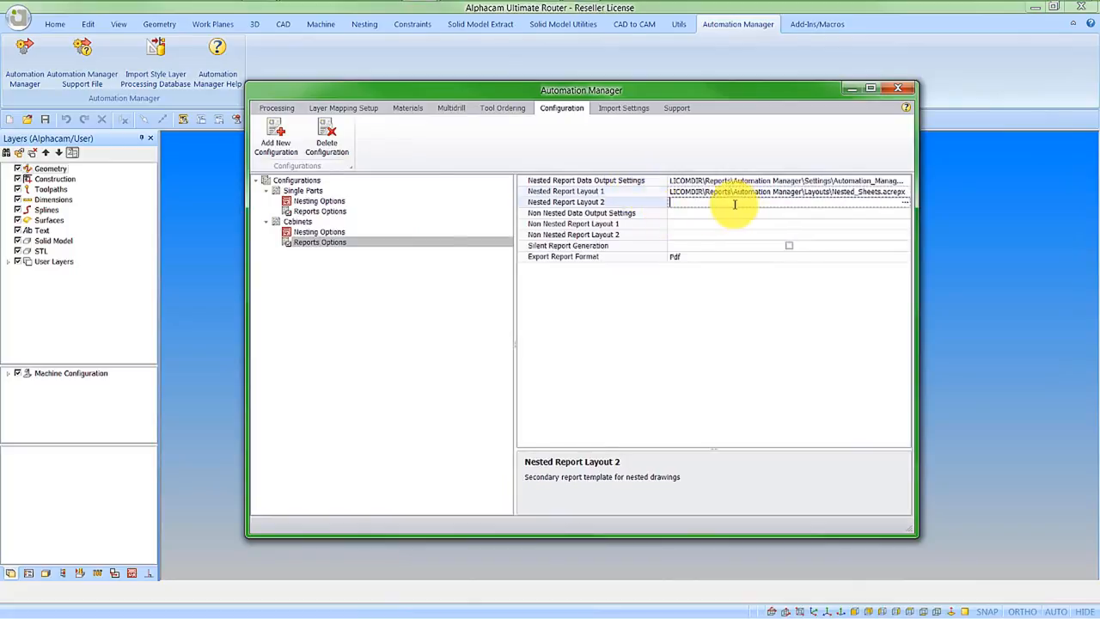
pyautogui.click(905, 201)
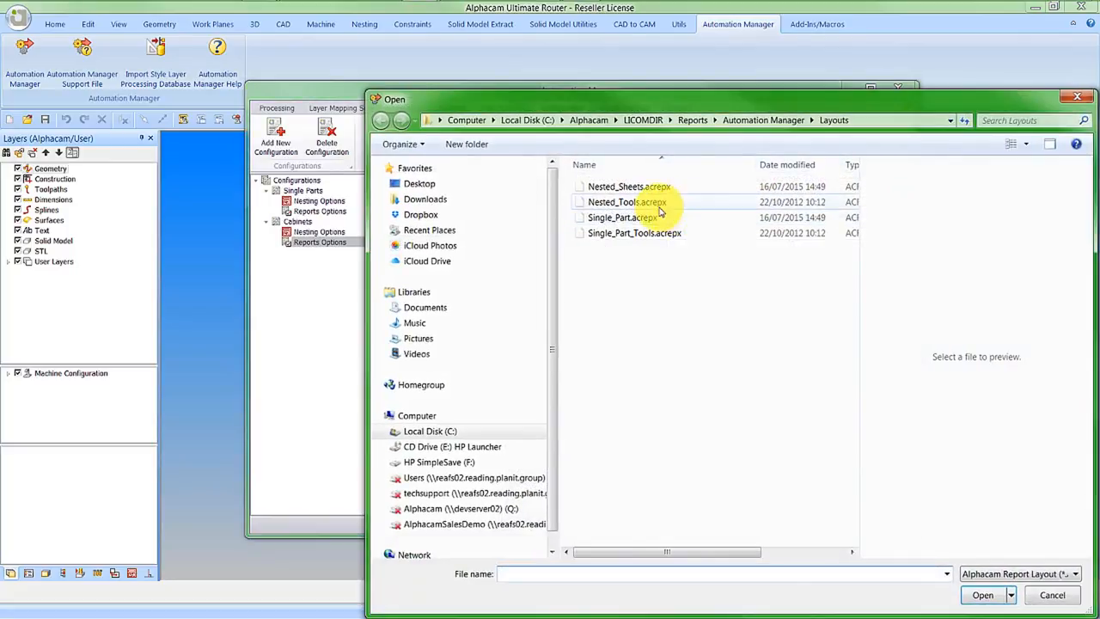
pyautogui.doubleClick(658, 205)
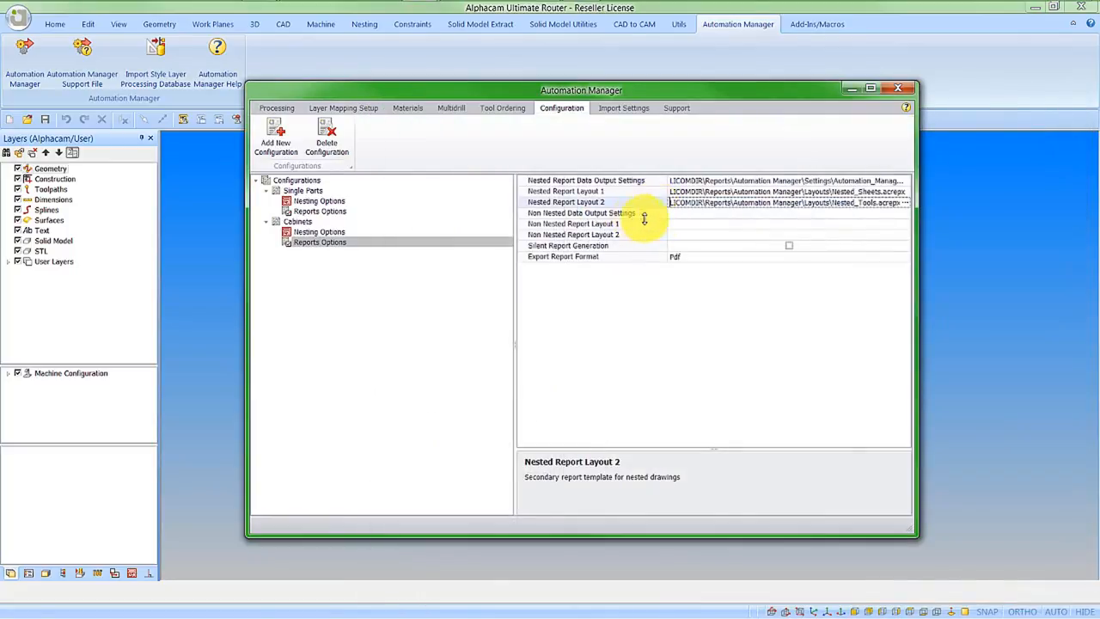
pyautogui.click(696, 214)
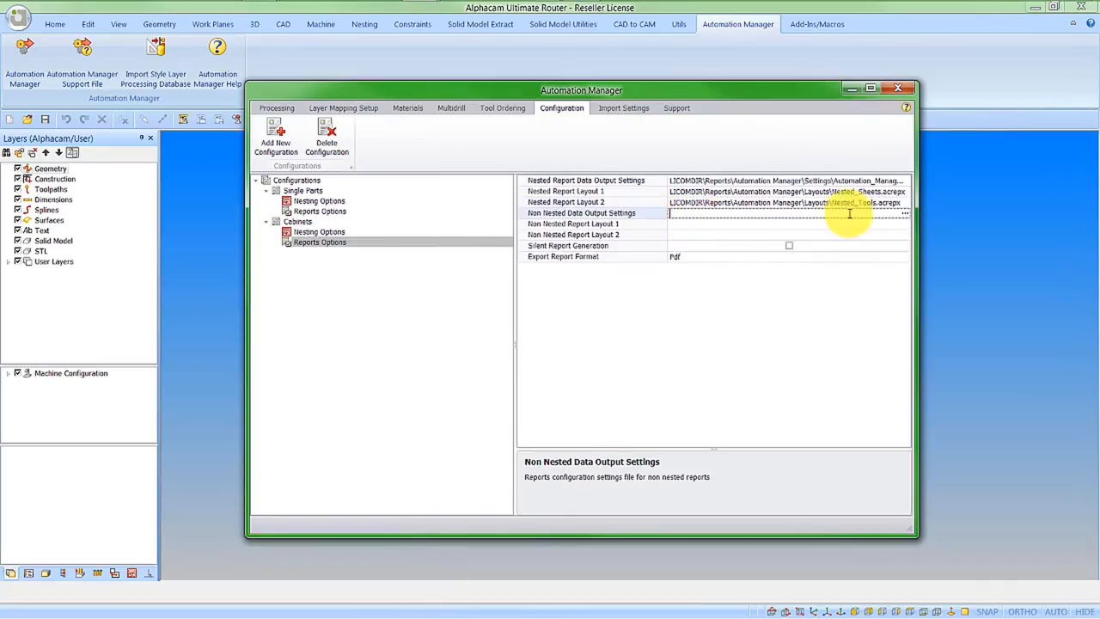
pyautogui.click(905, 215)
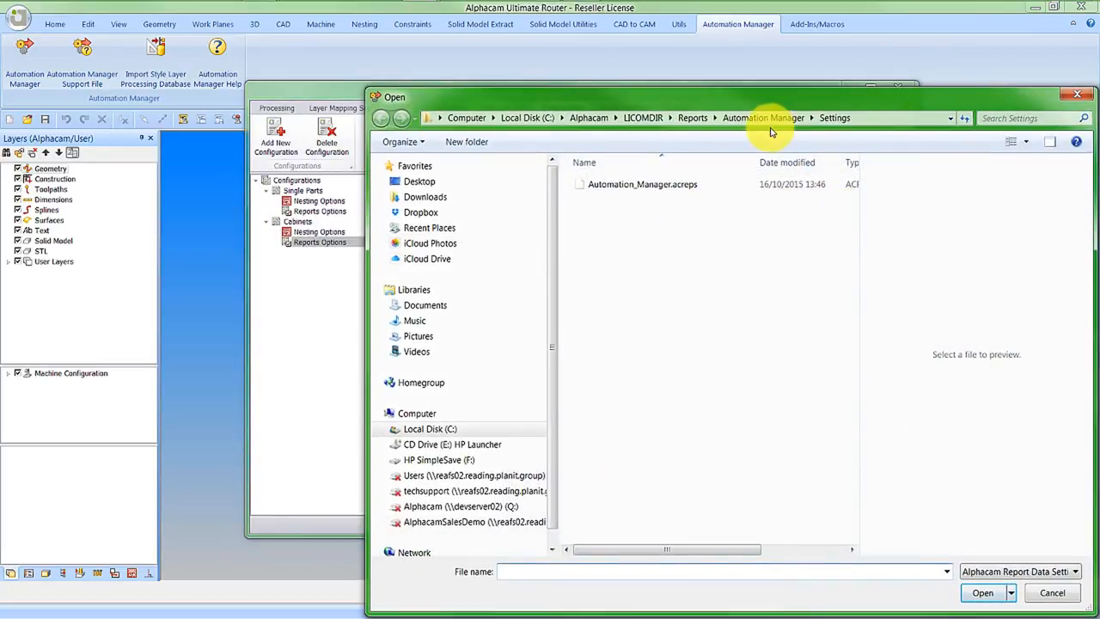
pyautogui.moveTo(935, 100); pyautogui.dragTo(756, 71)
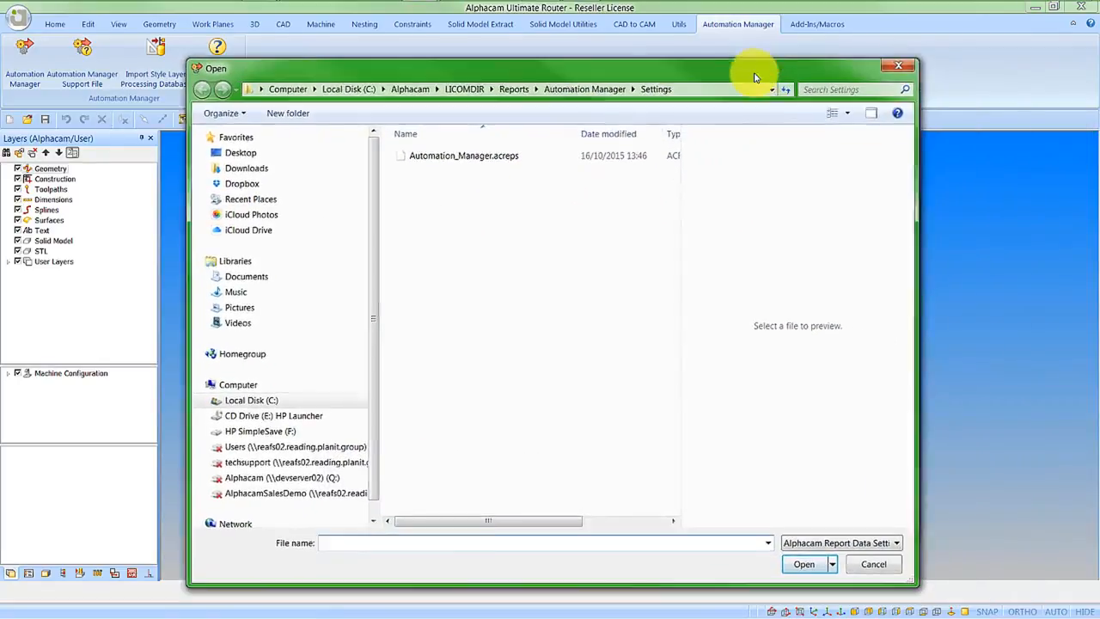
pyautogui.click(896, 68)
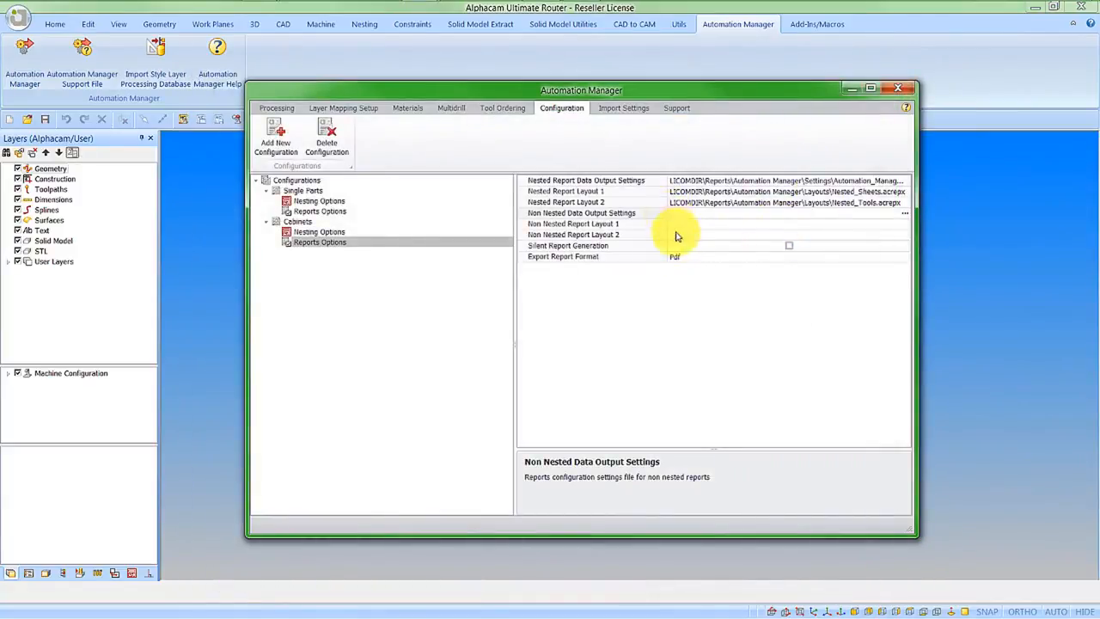
pyautogui.click(788, 246)
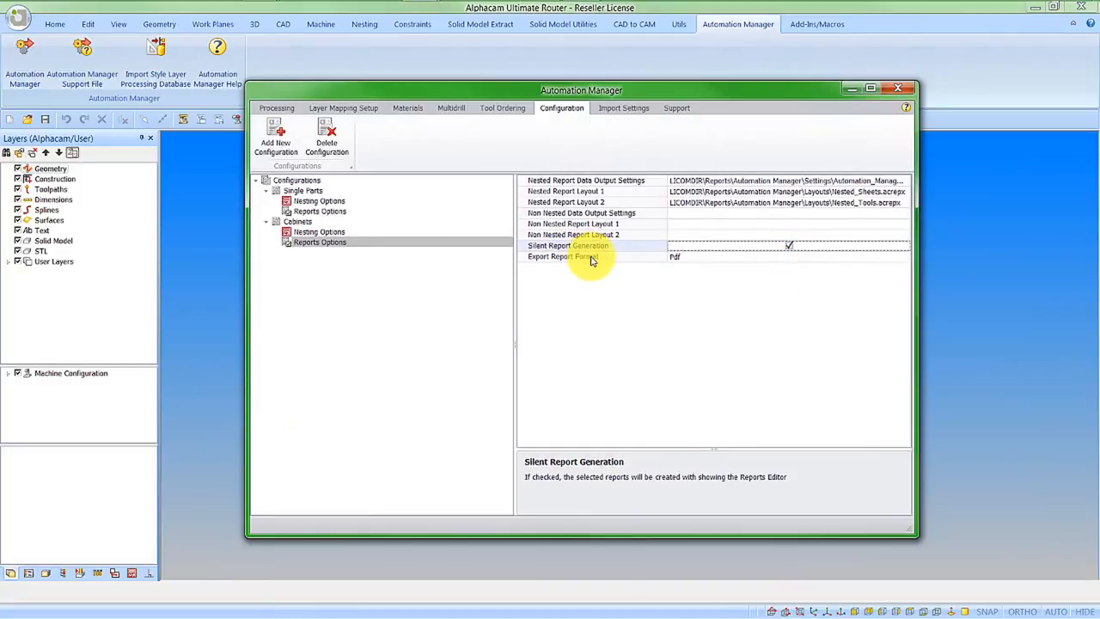
pyautogui.click(788, 246)
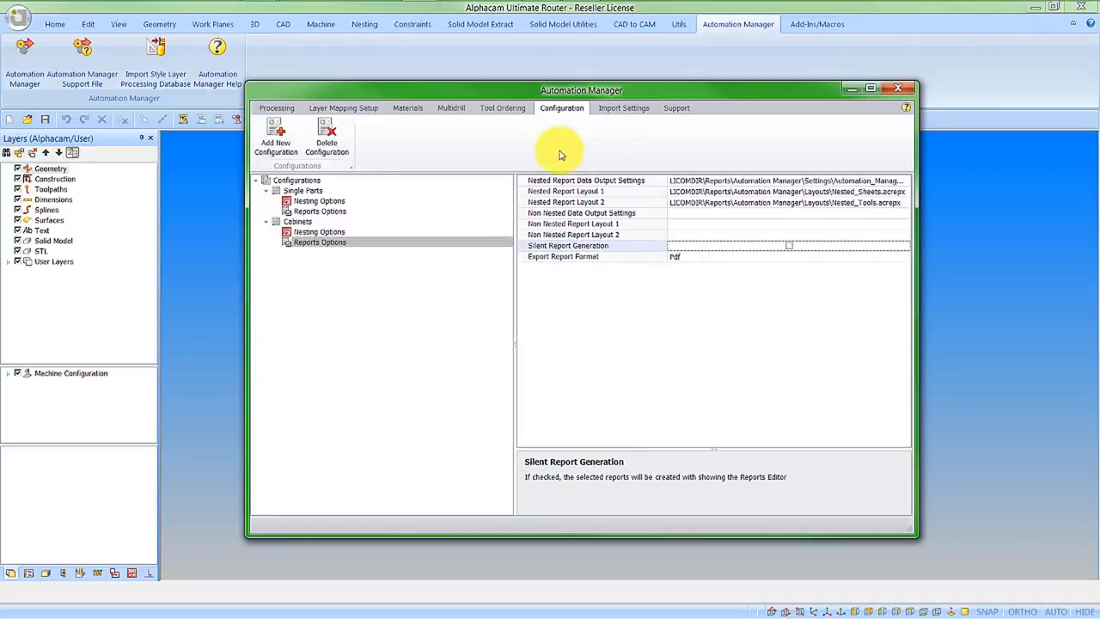
# Add a seventh column field to the Cabinets CSV import setting and assign it Nest Rotation Angle
pyautogui.click(613, 110)
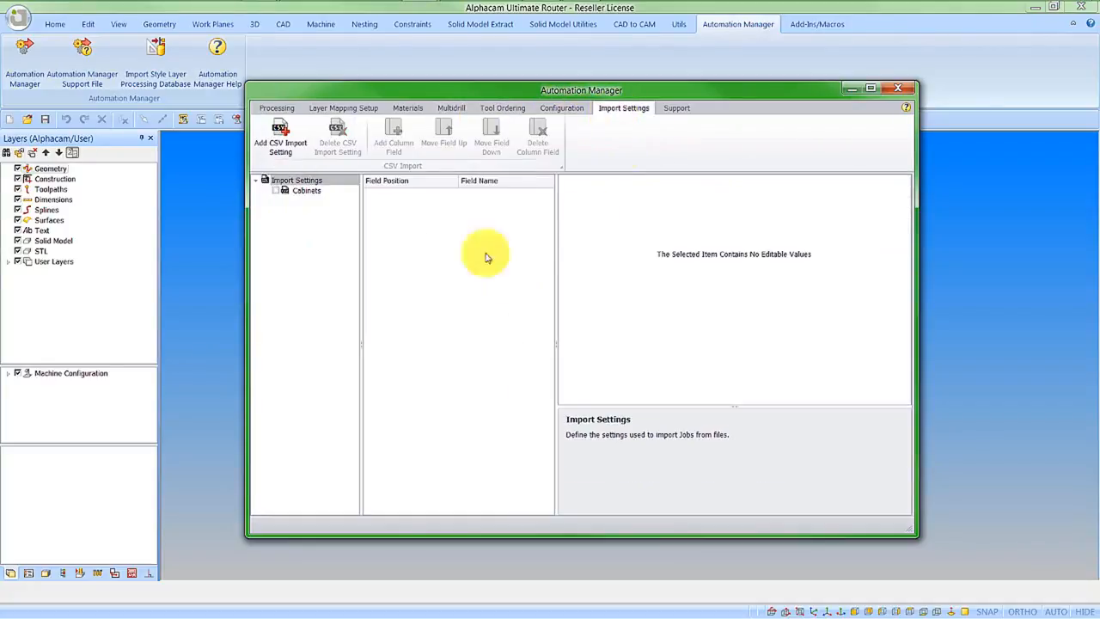
pyautogui.click(307, 190)
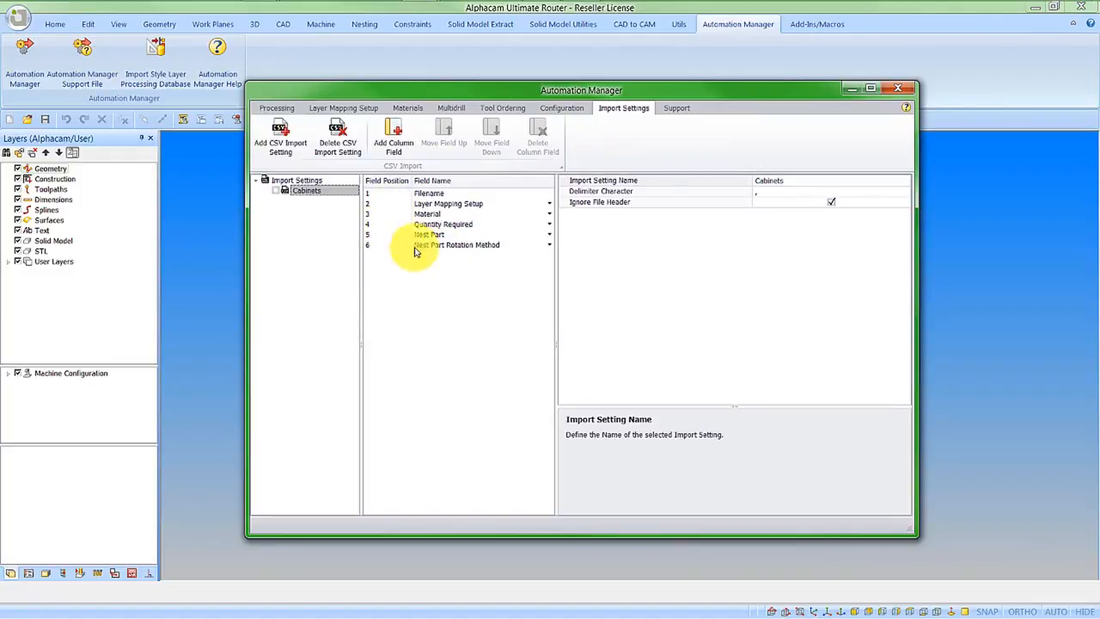
pyautogui.click(396, 144)
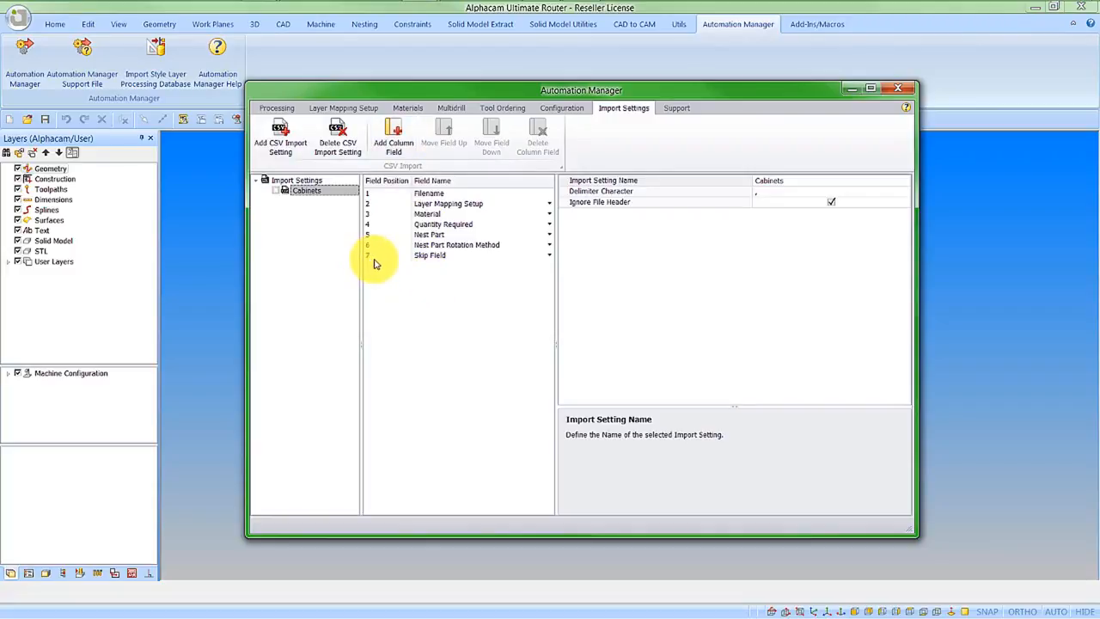
pyautogui.click(548, 256)
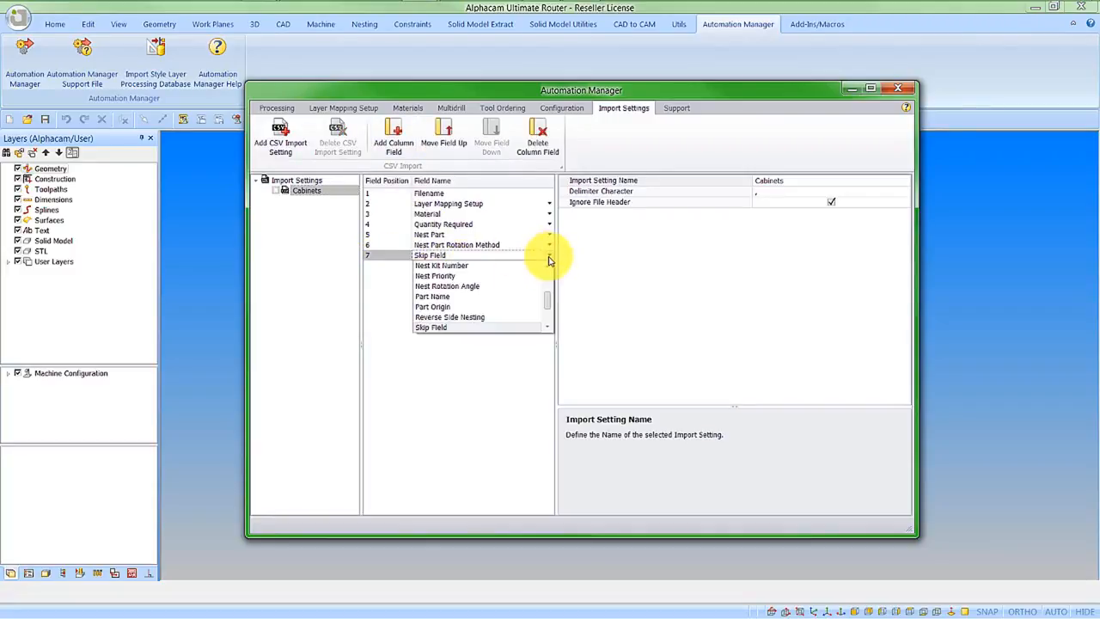
pyautogui.click(477, 286)
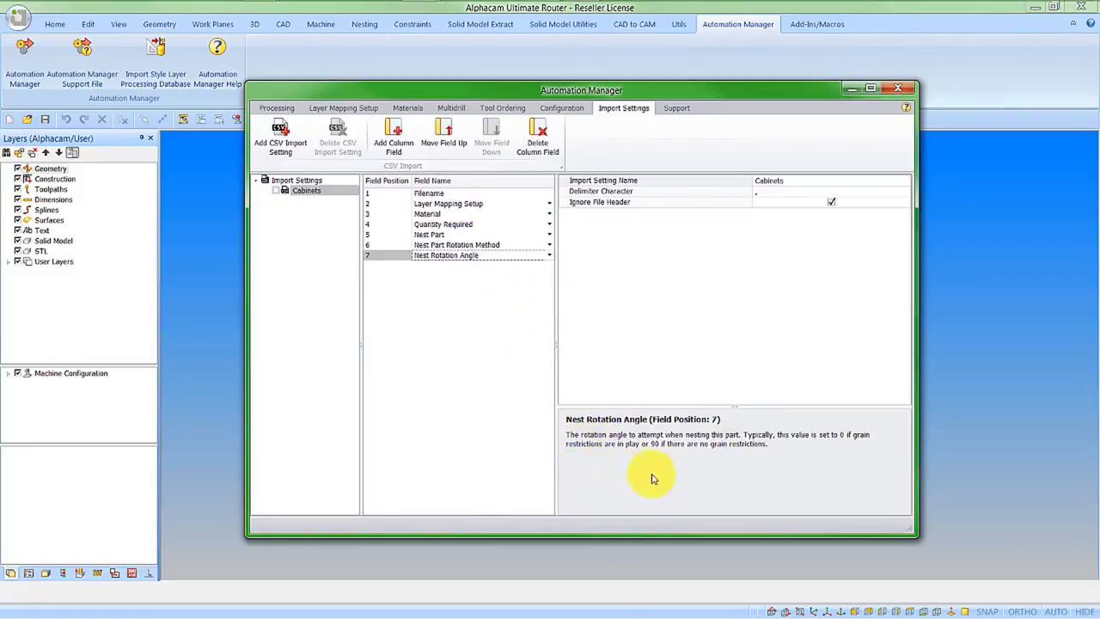
# Examine the descriptions and accepted values of the Quantity Required and Nest Part Rotation Method import fields
pyautogui.click(445, 245)
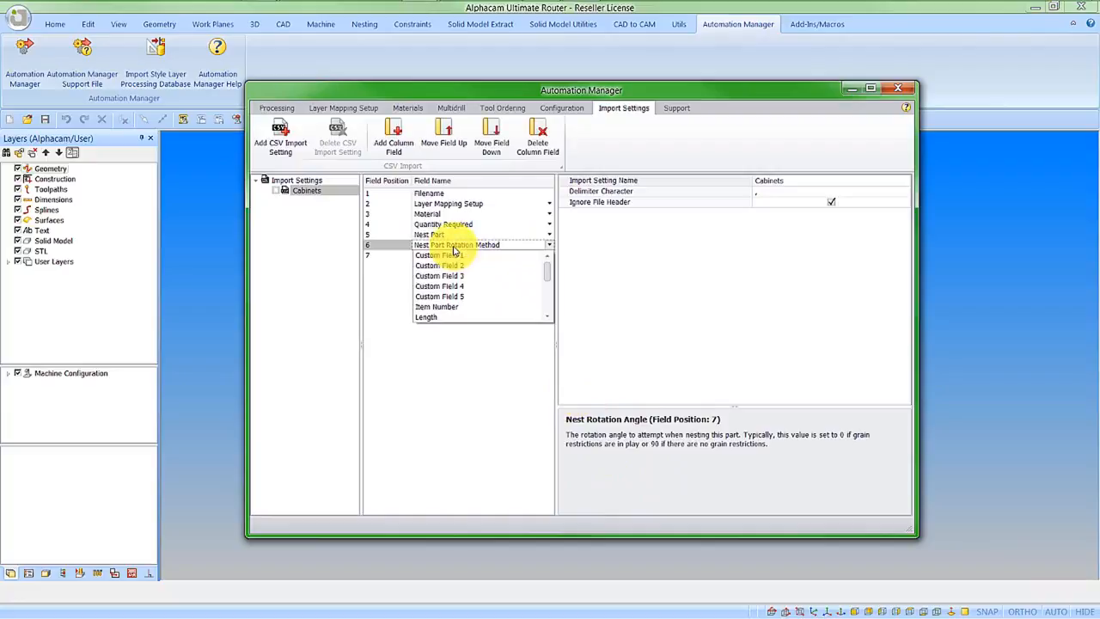
pyautogui.click(378, 225)
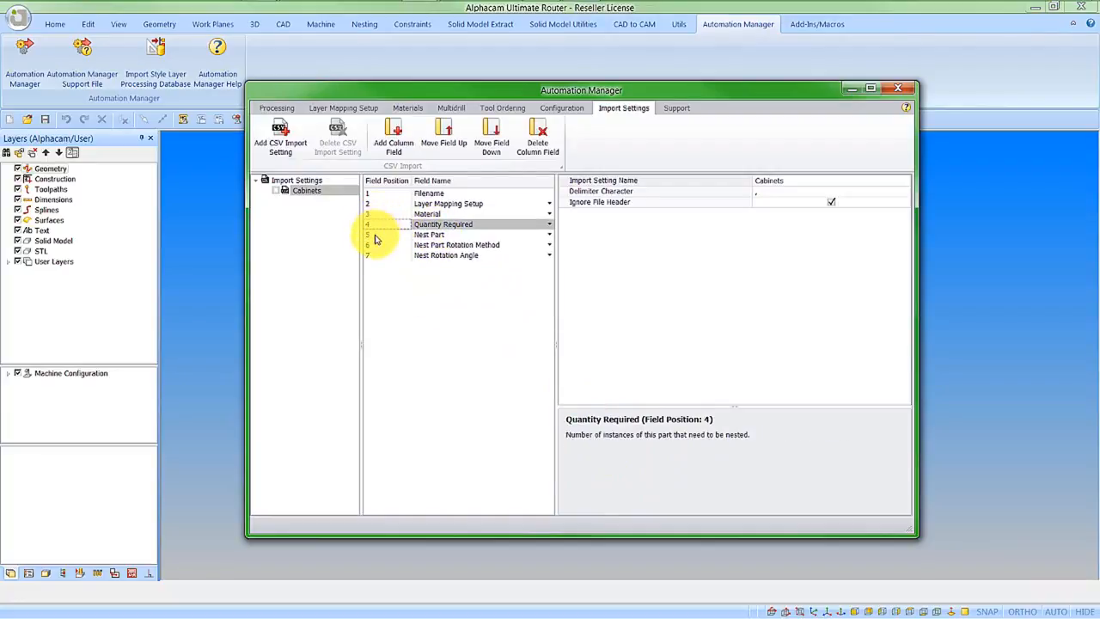
pyautogui.click(371, 245)
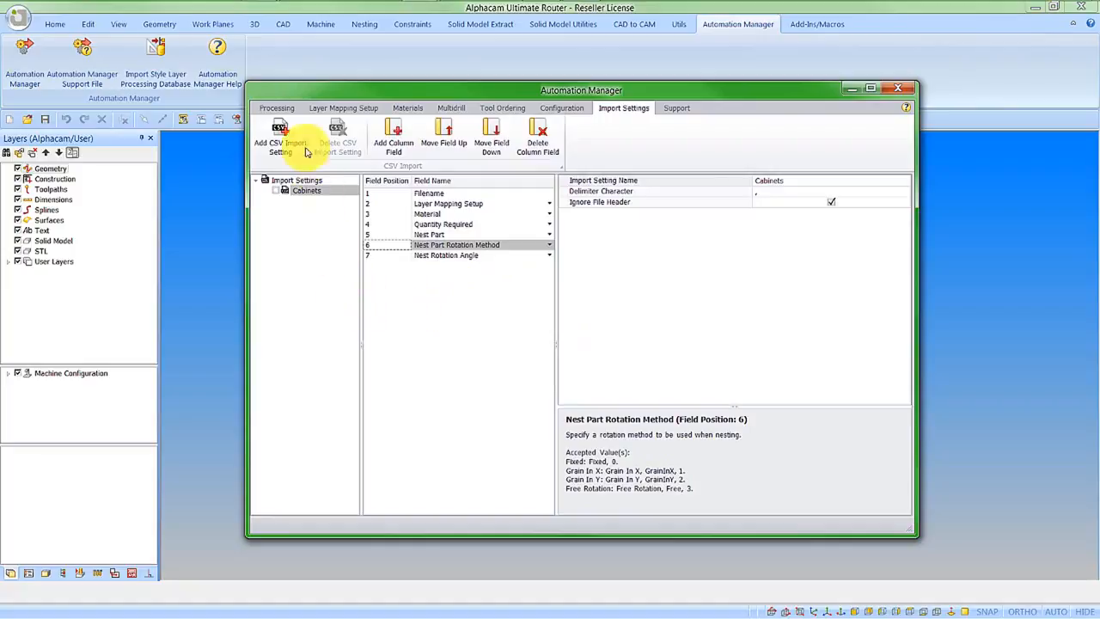
# Create a new processing job under the Alphacam customer and name it Cabinets
pyautogui.click(277, 108)
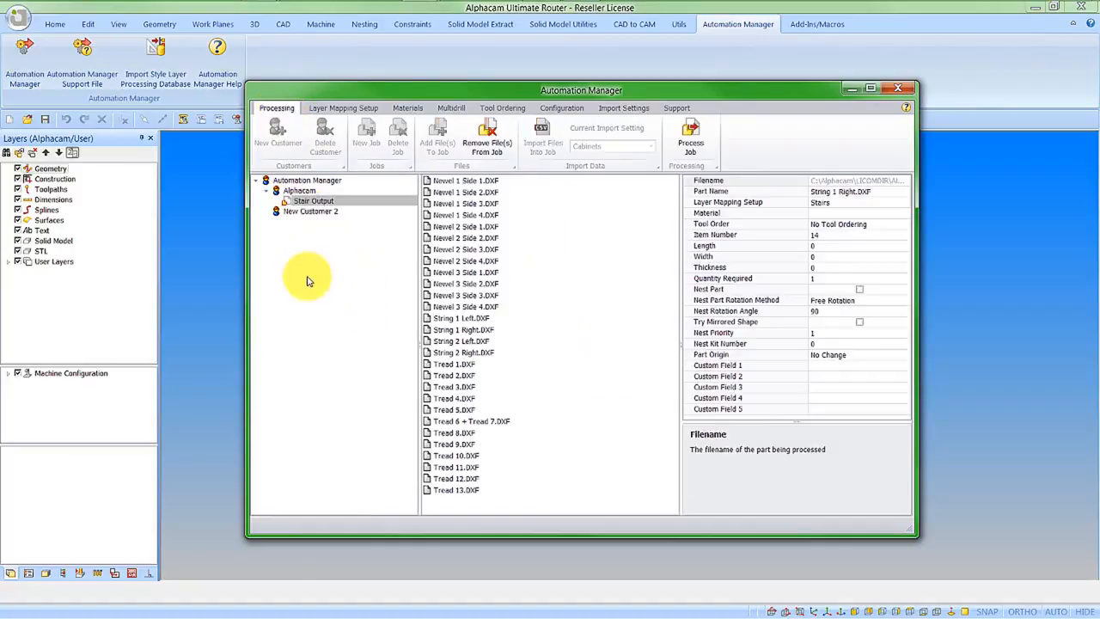
pyautogui.click(301, 192)
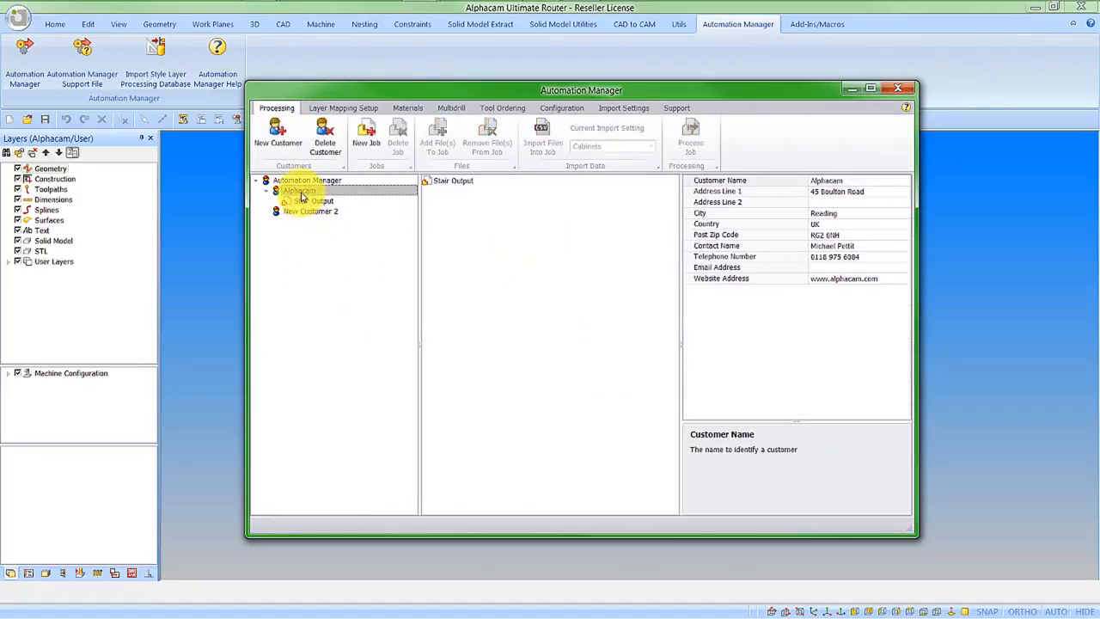
pyautogui.click(366, 134)
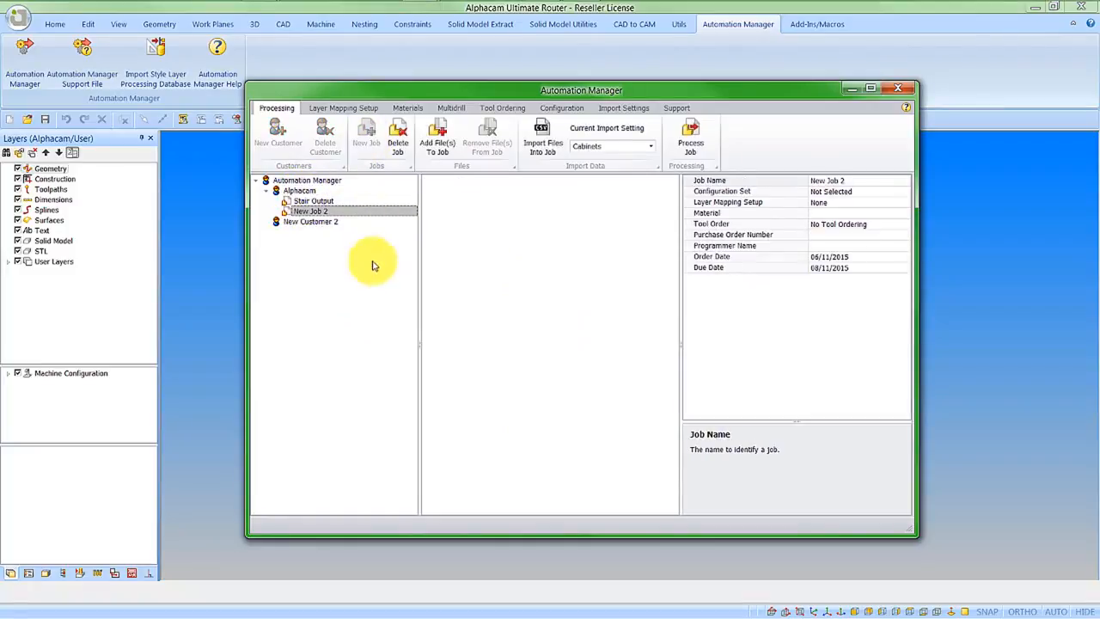
pyautogui.click(855, 180)
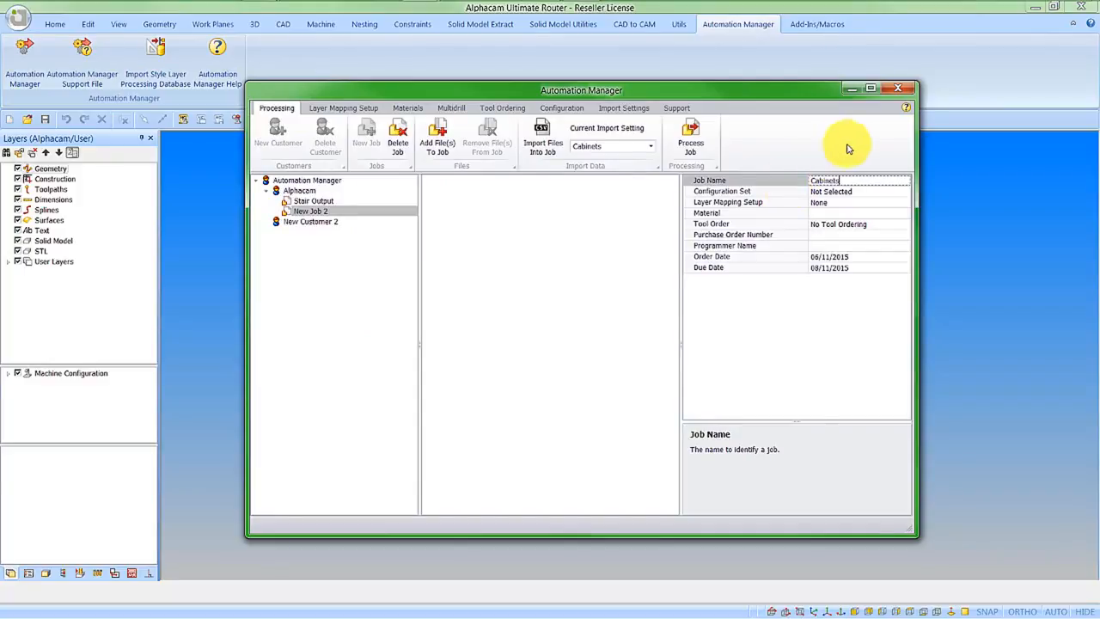
# Set the job's Configuration Set and Layer Mapping Setup to Cabinets, with material Maple - 19mm Thick : 2440 x 1220
pyautogui.click(872, 192)
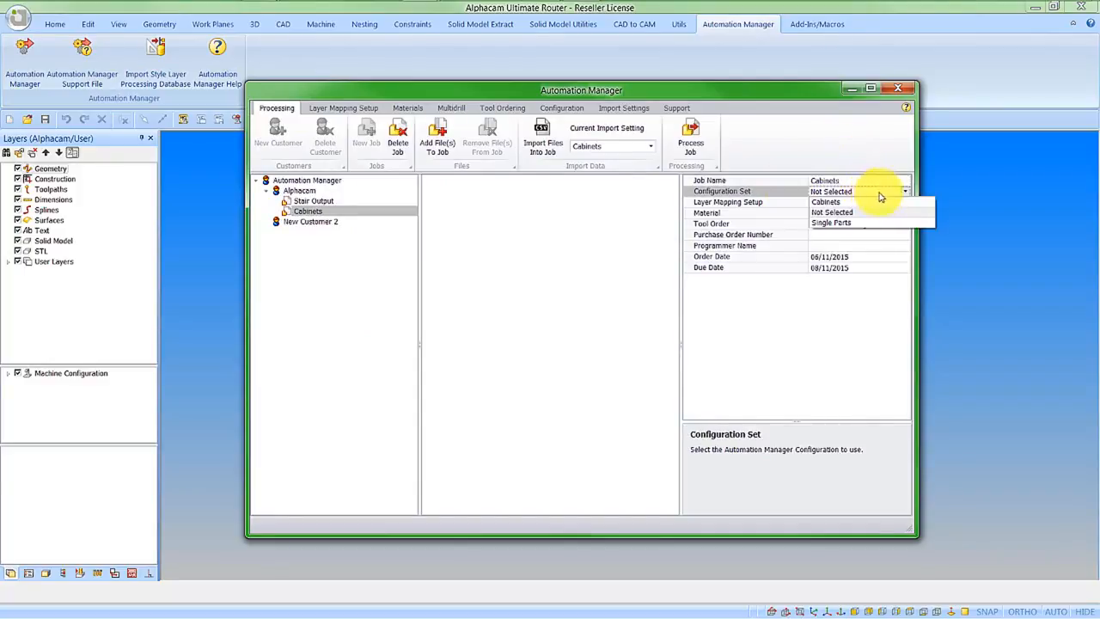
pyautogui.click(826, 202)
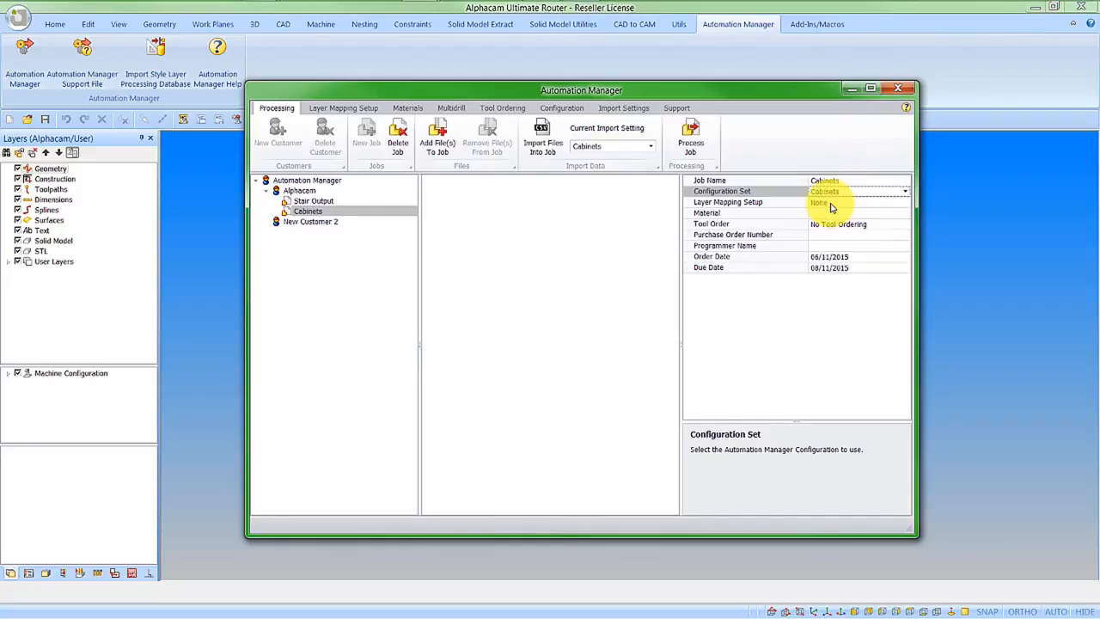
pyautogui.click(831, 202)
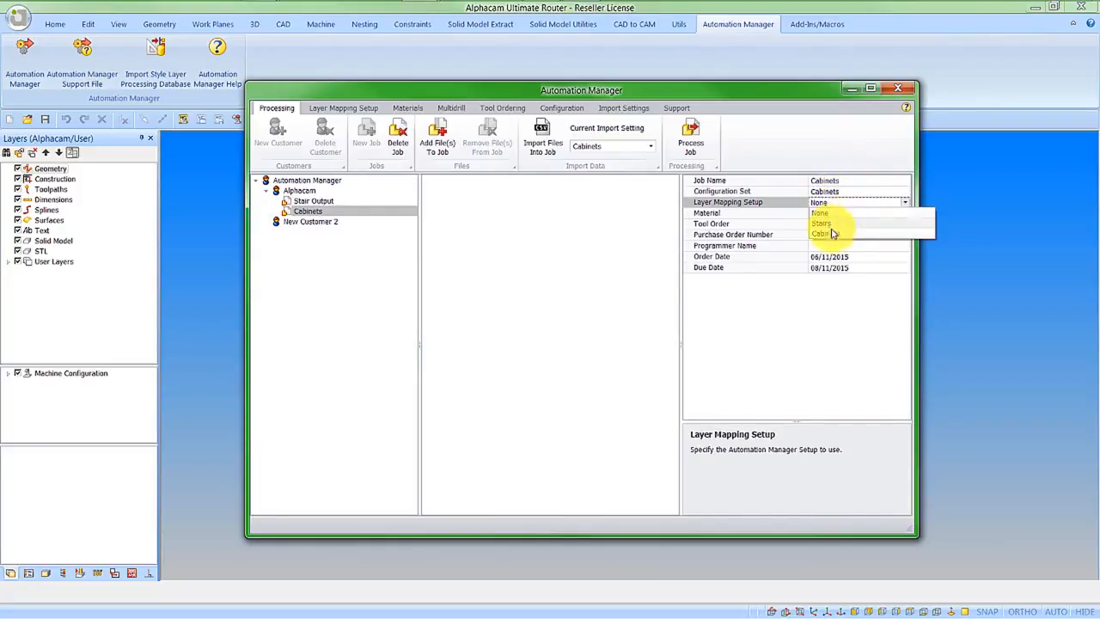
pyautogui.click(830, 234)
pyautogui.click(837, 213)
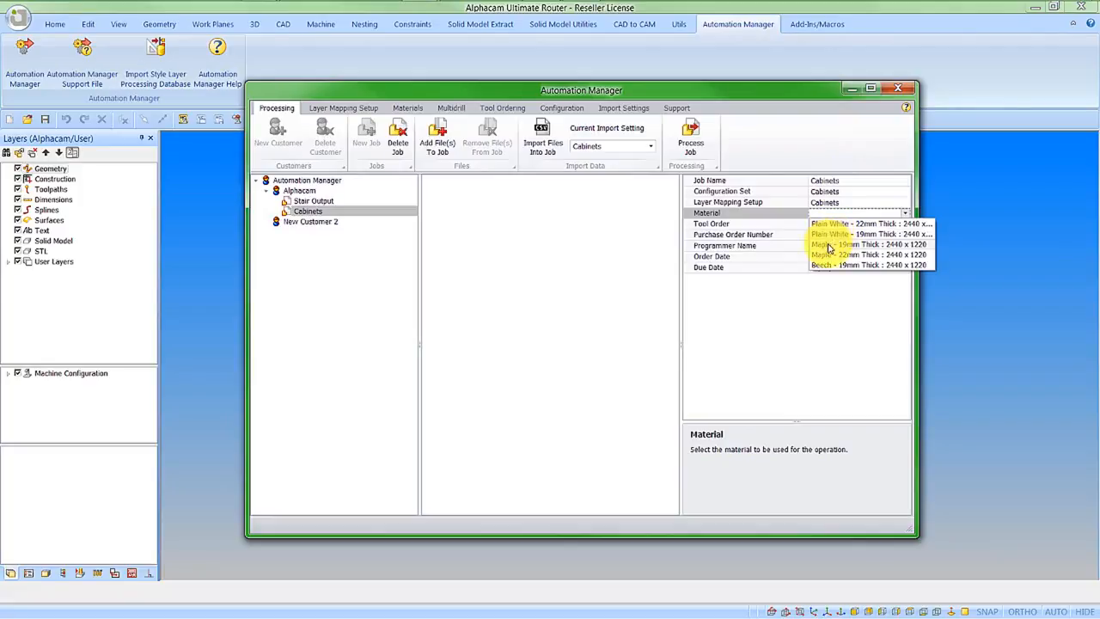
pyautogui.click(828, 245)
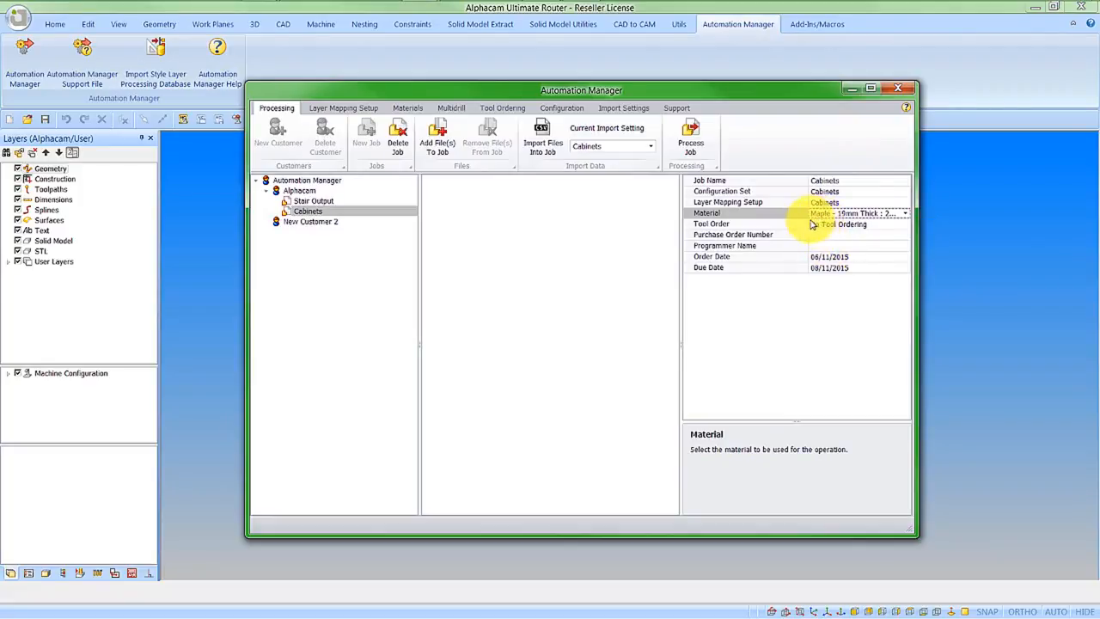
# Set the job's Tool Order to Cabinets and fill in the purchase order number and programmer name
pyautogui.click(880, 224)
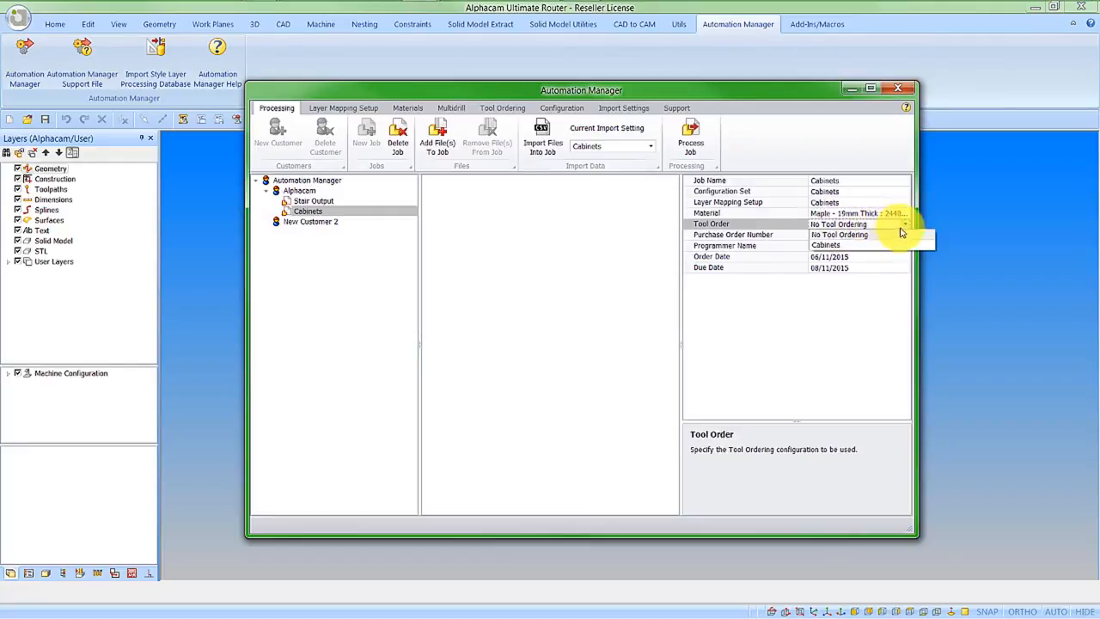
pyautogui.click(838, 244)
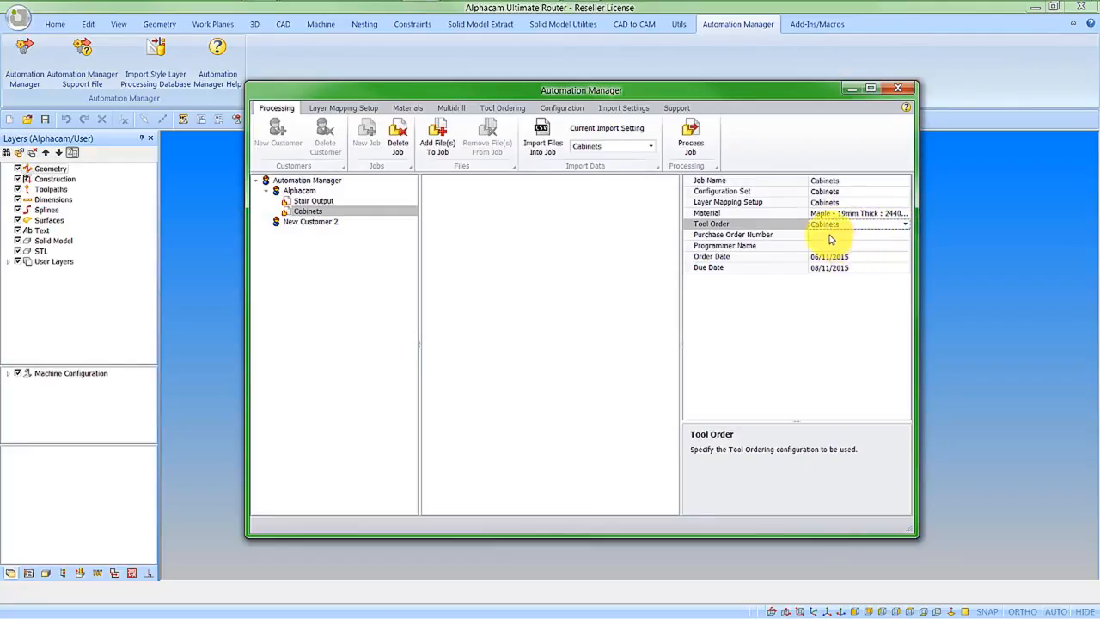
pyautogui.click(837, 236)
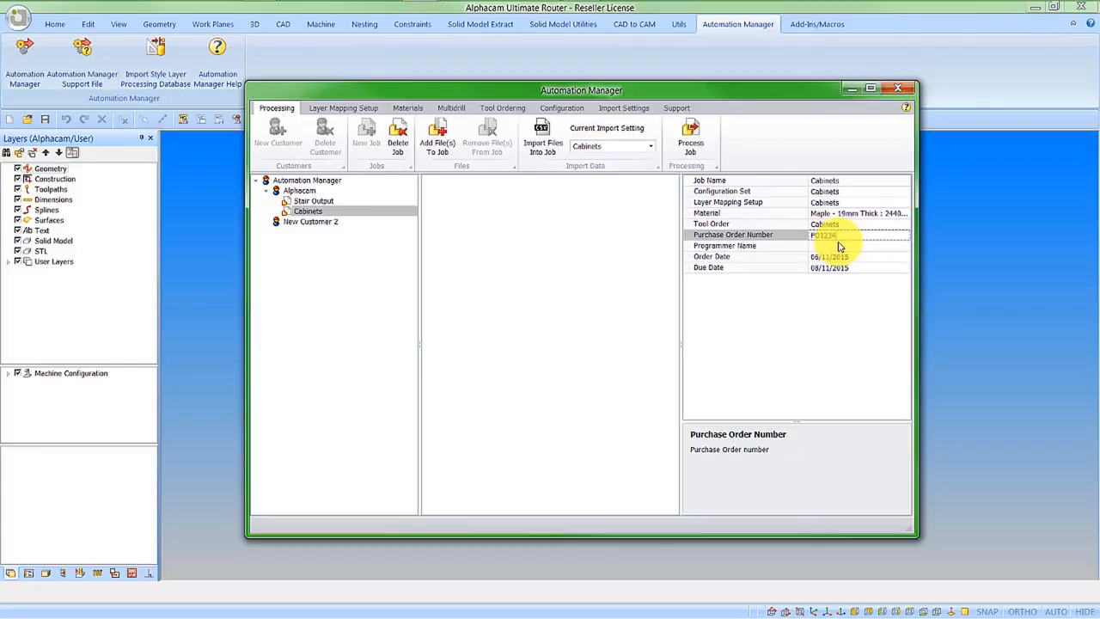
pyautogui.click(831, 246)
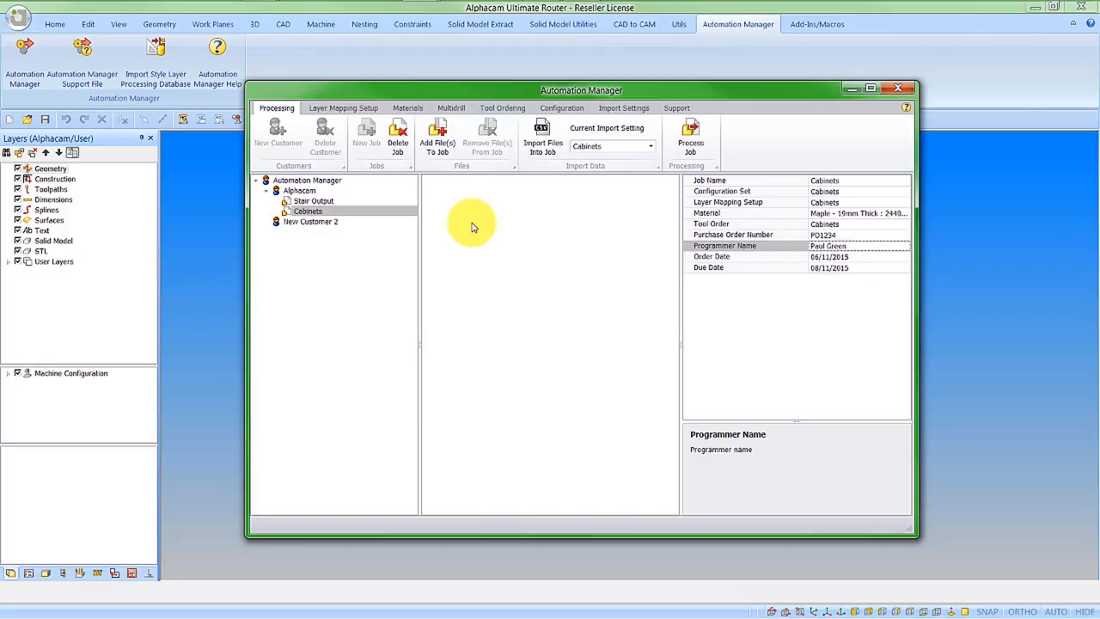
pyautogui.click(437, 140)
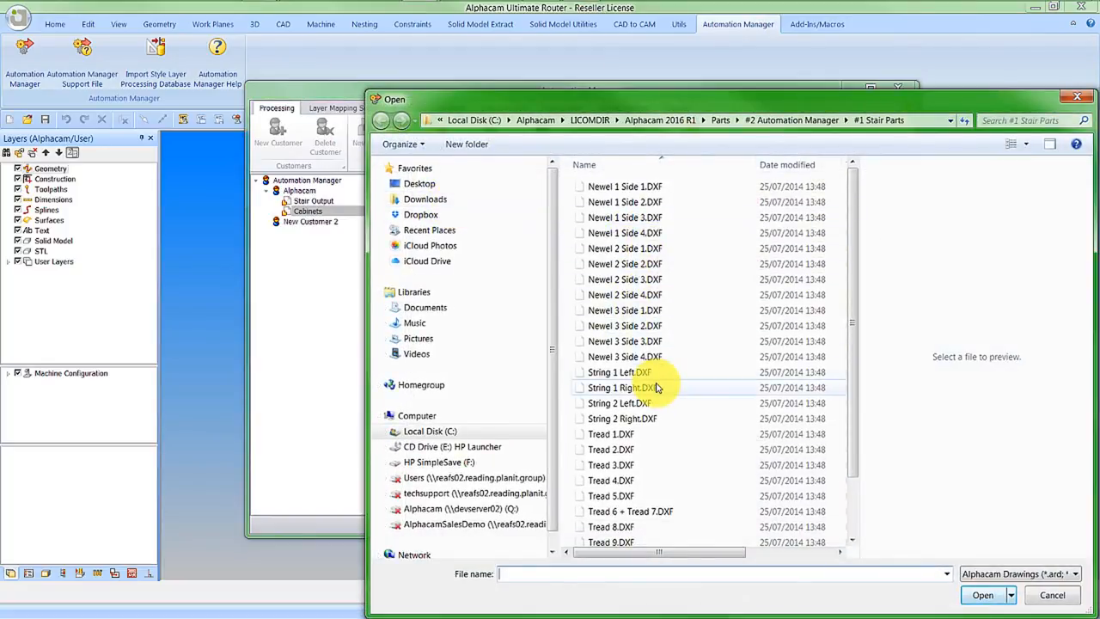
pyautogui.moveTo(748, 101); pyautogui.dragTo(615, 50)
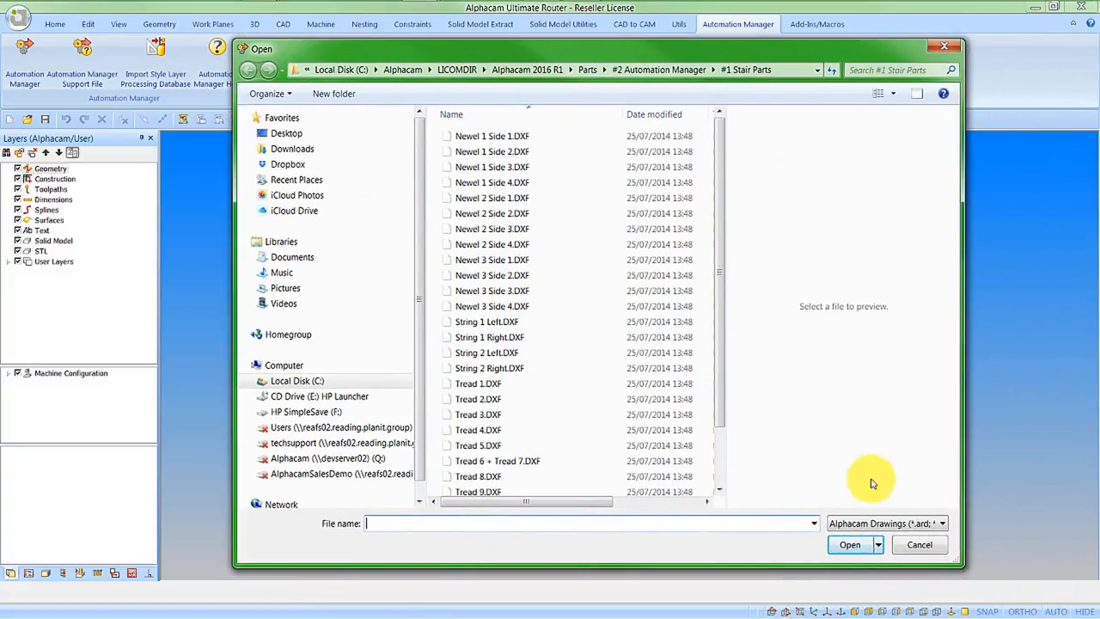
pyautogui.click(942, 526)
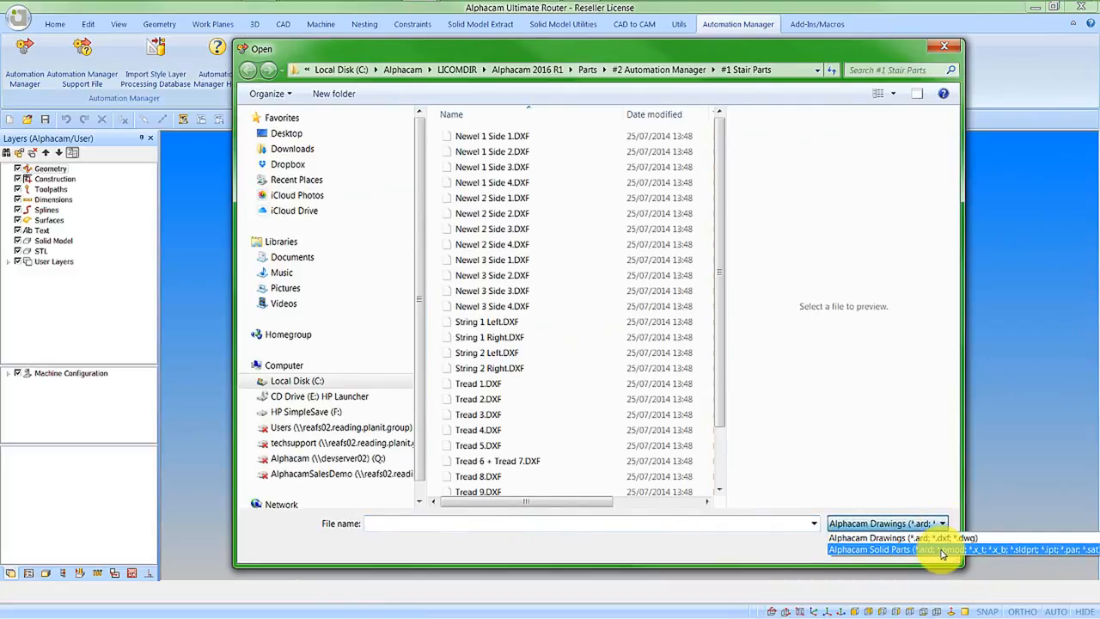
pyautogui.click(942, 550)
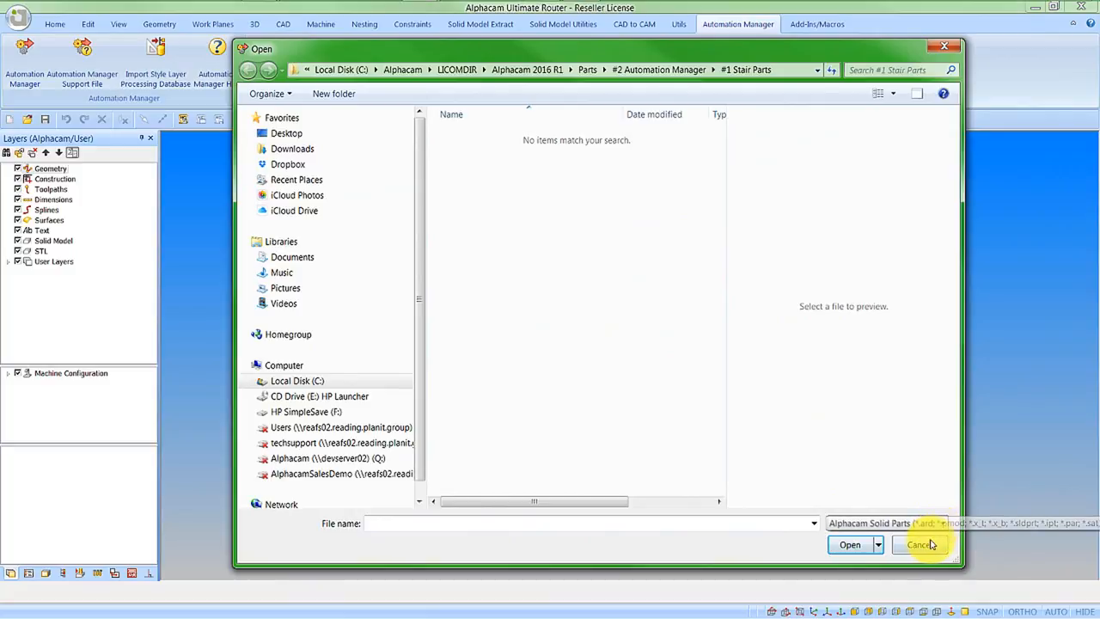
pyautogui.click(918, 544)
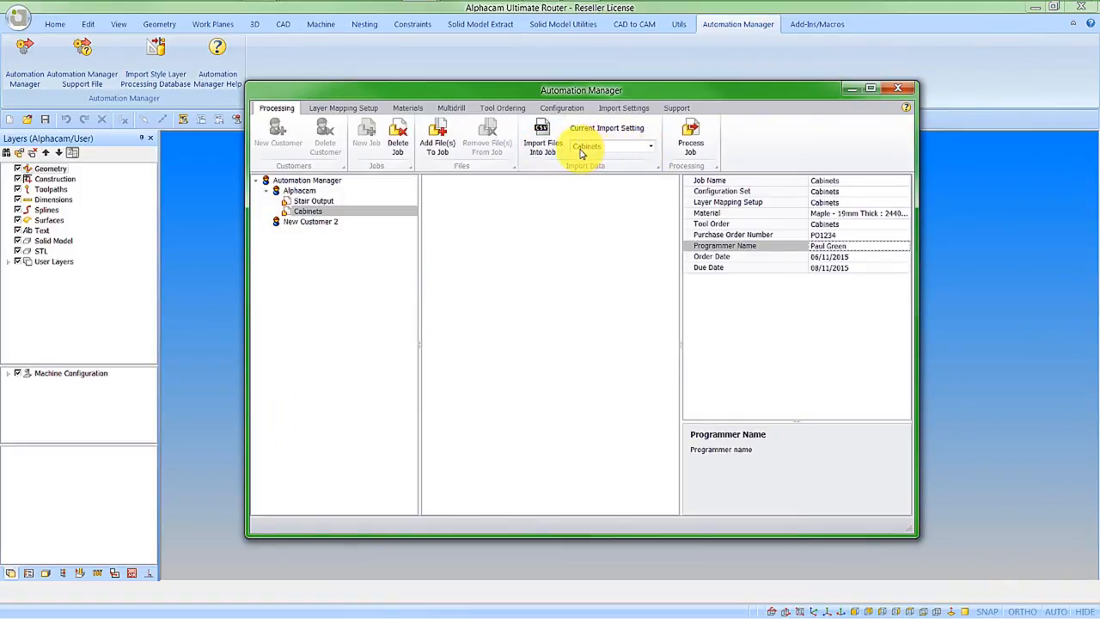
# Import Cabinets.csv from Alphacam 2016 R1\Parts\#2 Automation Manager\#2 Cabinet Assembly into the Cabinets job
pyautogui.click(541, 141)
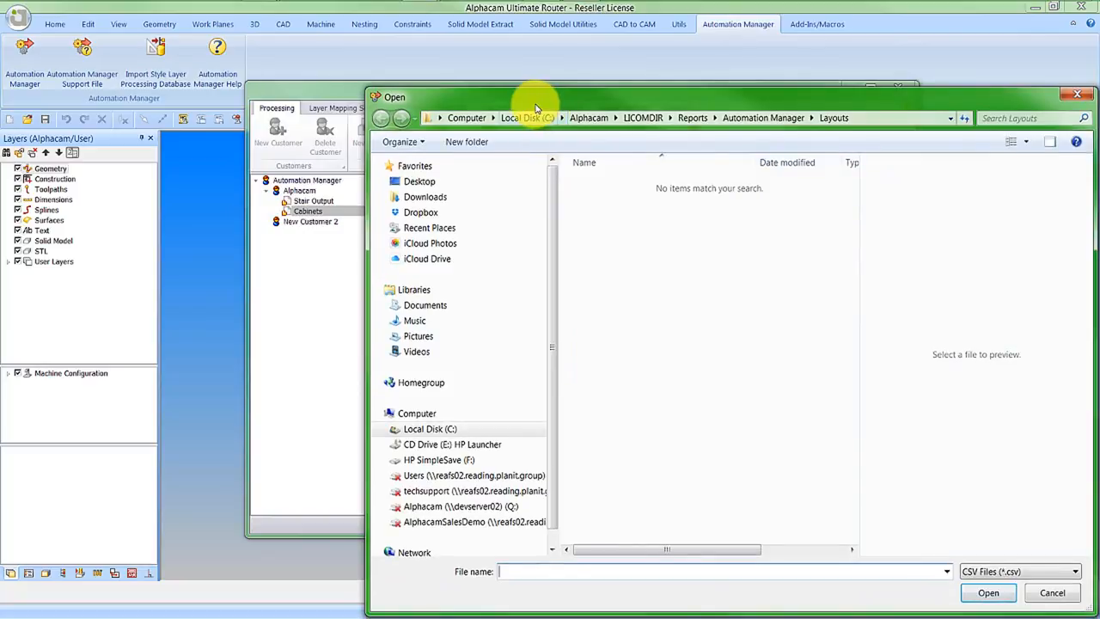
pyautogui.moveTo(537, 106); pyautogui.dragTo(386, 49)
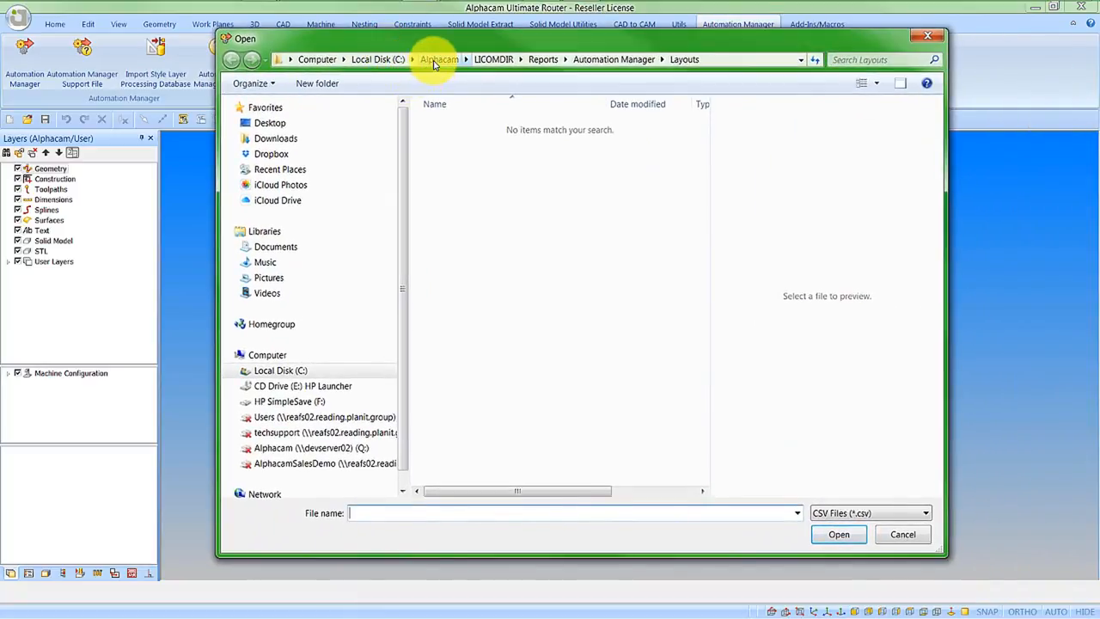
pyautogui.click(493, 59)
pyautogui.scroll(1, 493, 126)
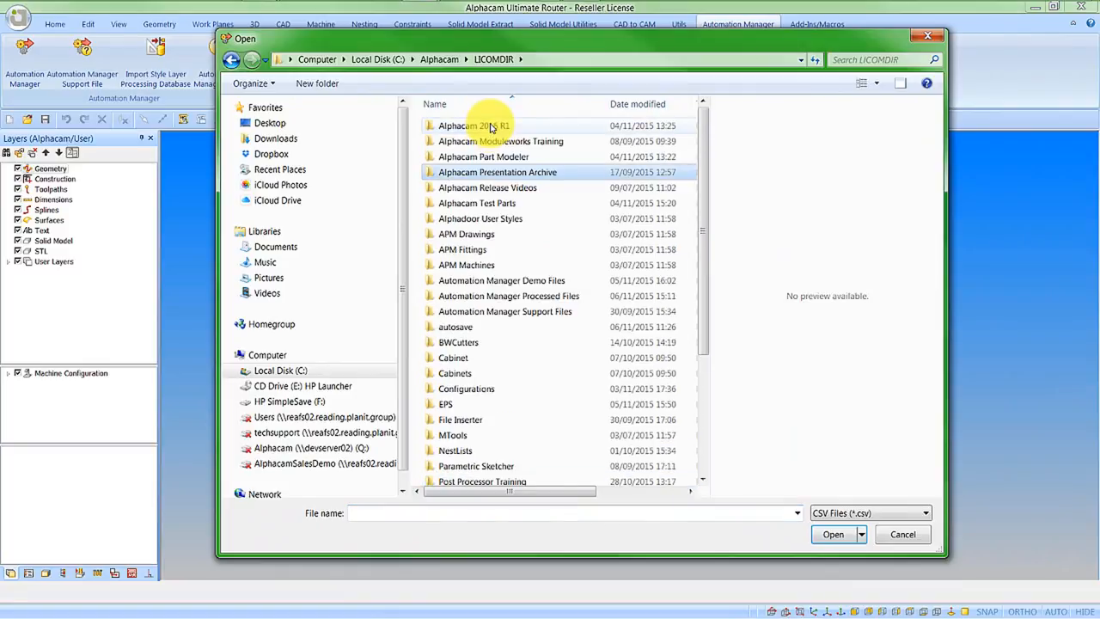
pyautogui.doubleClick(492, 126)
pyautogui.doubleClick(454, 126)
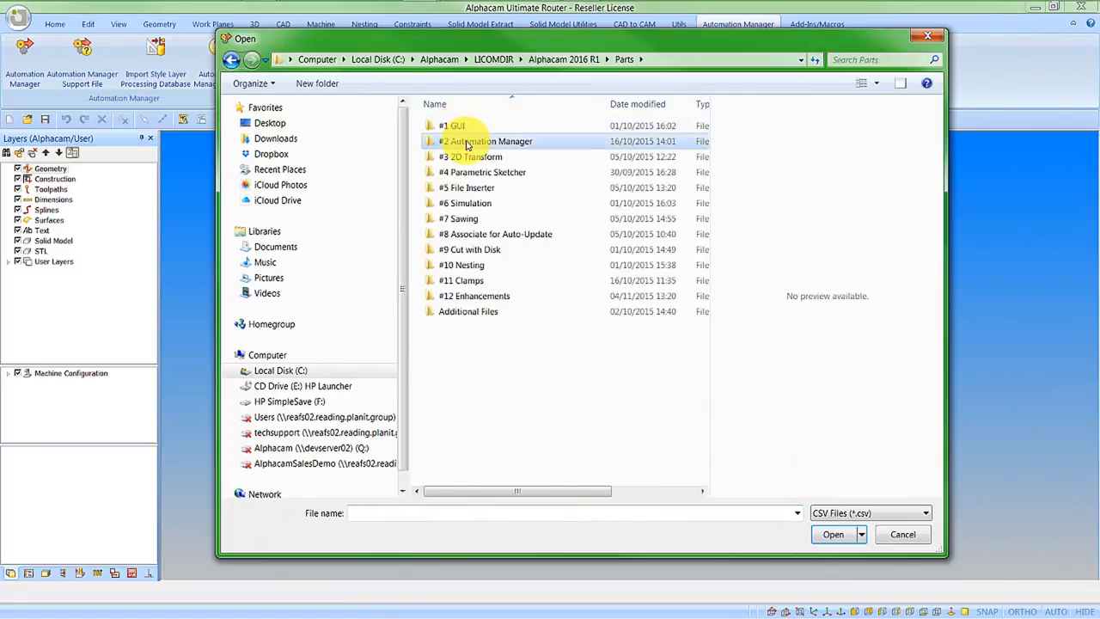
pyautogui.doubleClick(467, 143)
pyautogui.doubleClick(478, 141)
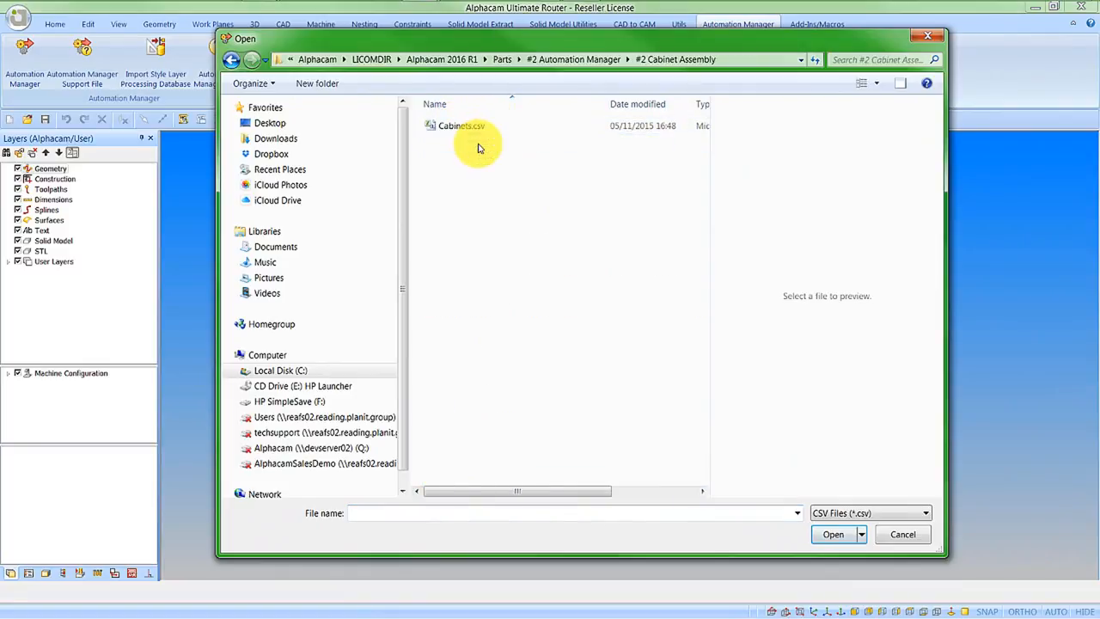
pyautogui.click(458, 125)
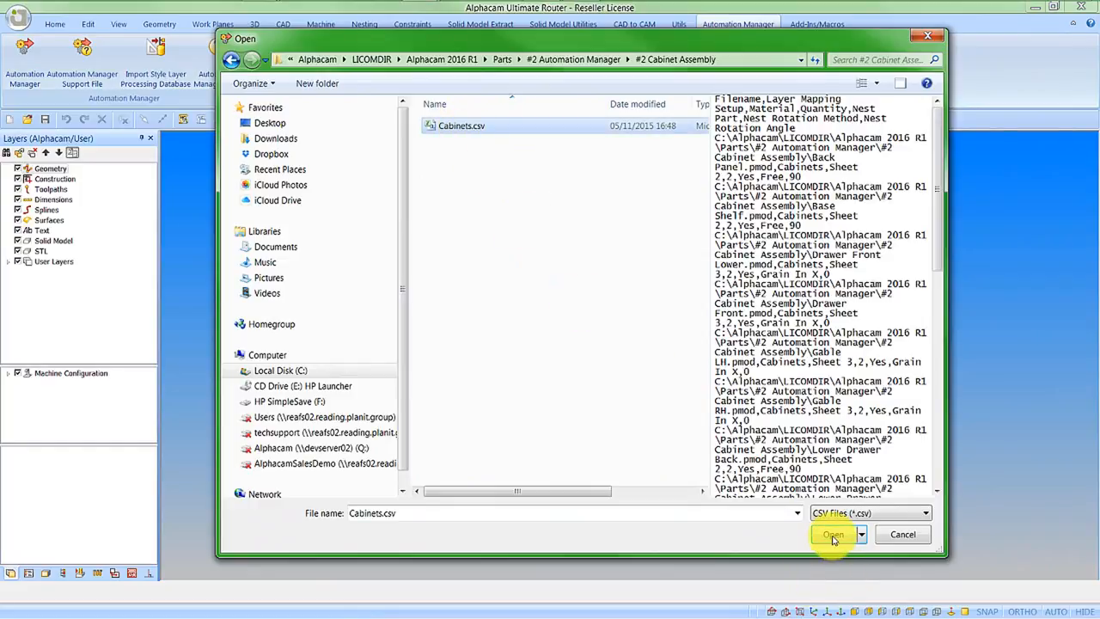
pyautogui.click(833, 536)
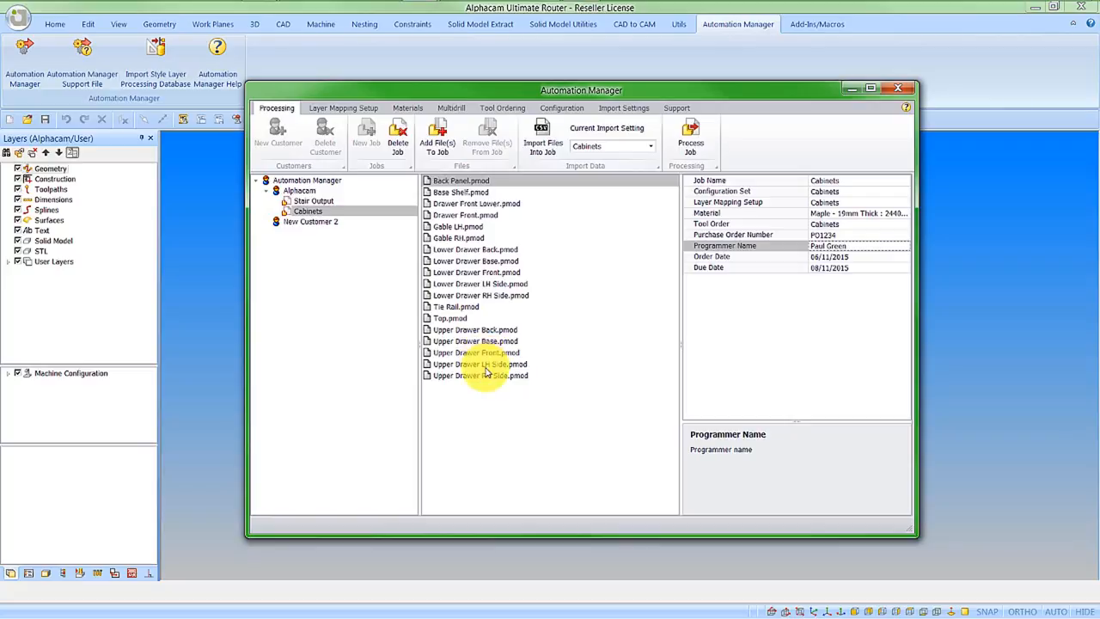
# Check the imported material, quantity and nest rotation settings of the Back Panel, Base Shelf and Drawer Front Lower parts
pyautogui.click(459, 181)
pyautogui.click(460, 191)
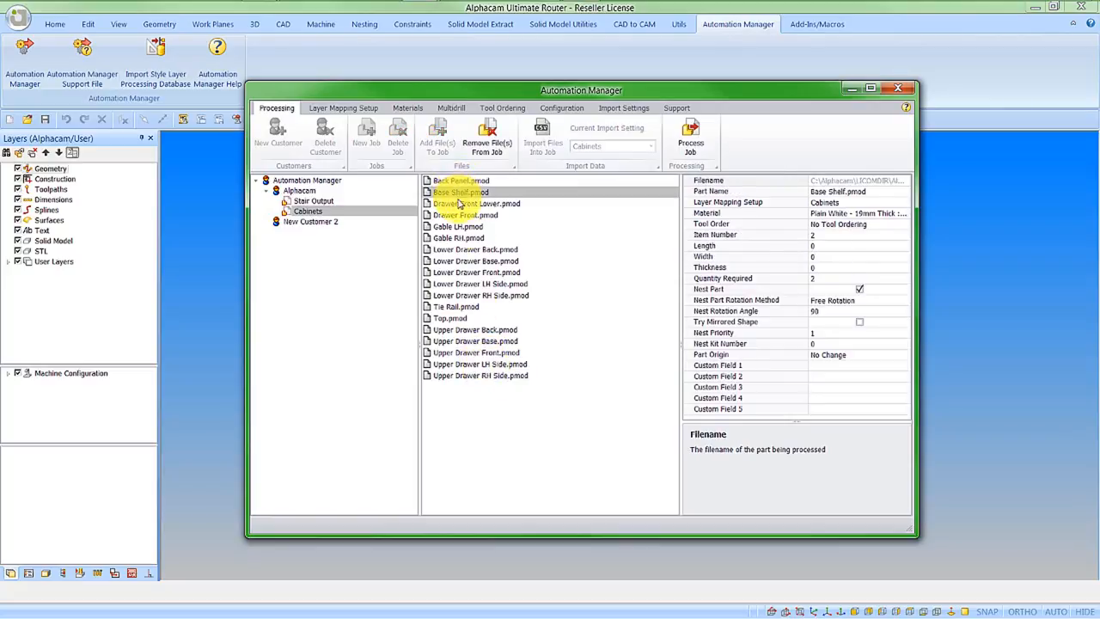
pyautogui.click(464, 204)
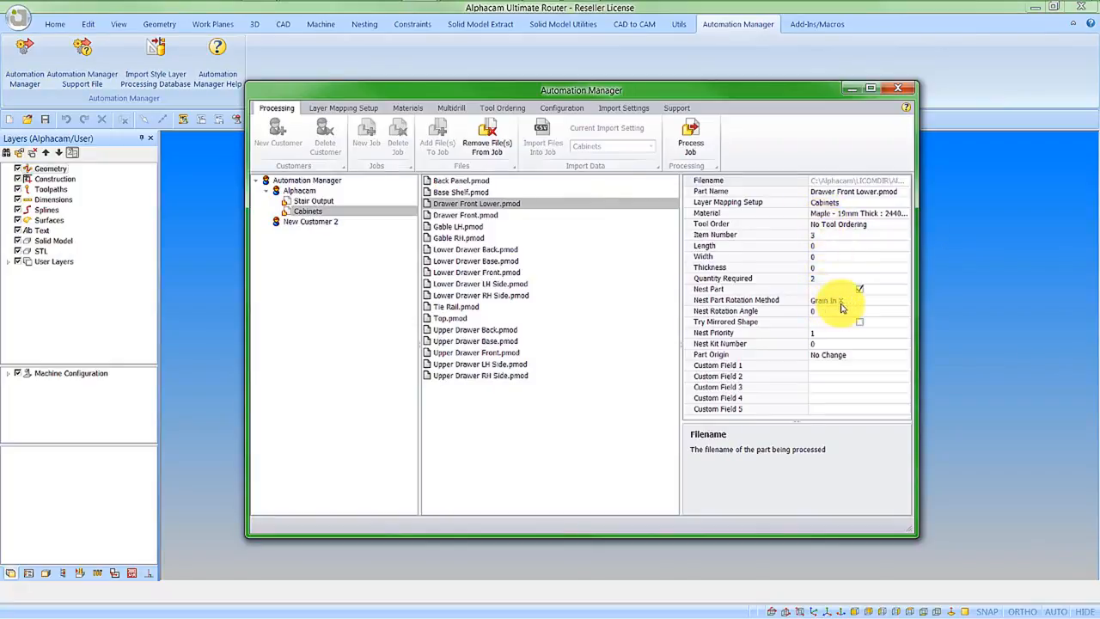
pyautogui.click(467, 193)
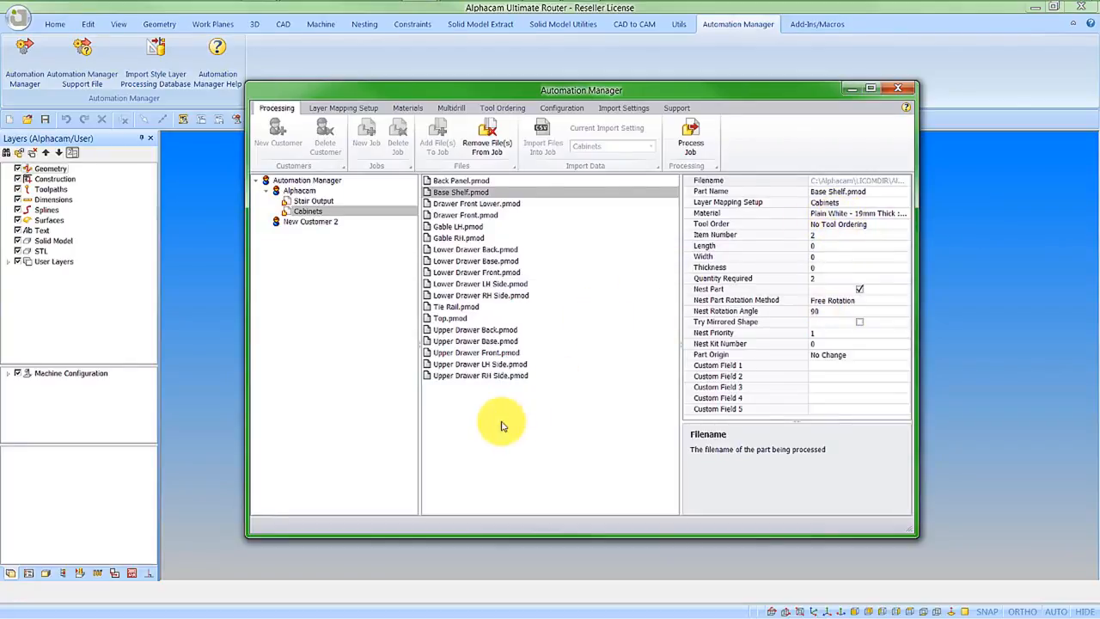
# Process the Cabinets job, continuing with the existing output folder
pyautogui.click(692, 148)
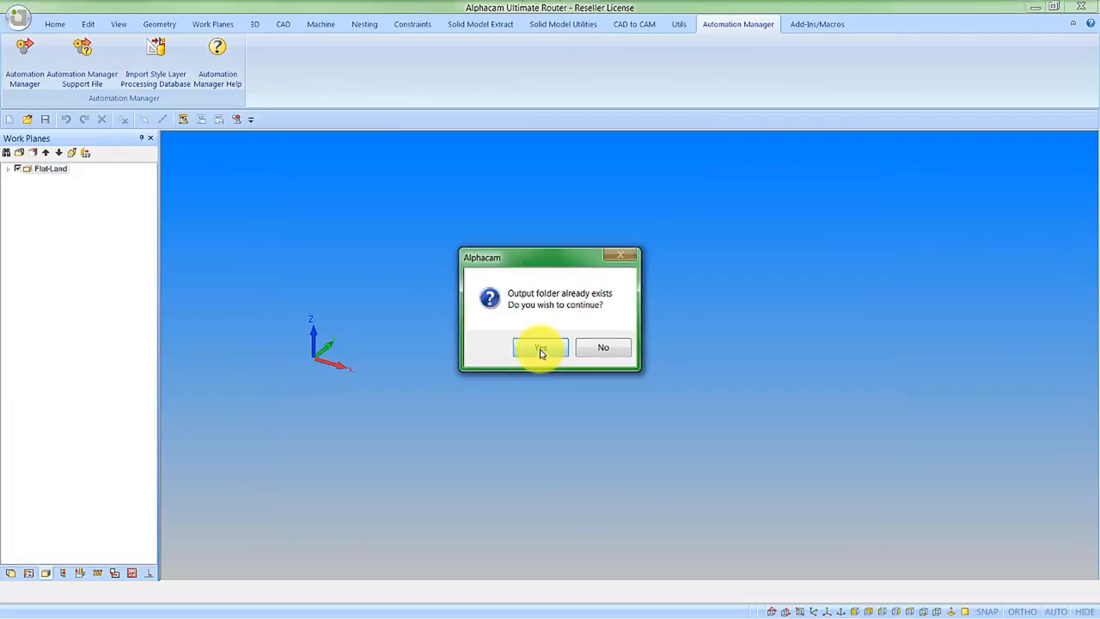
pyautogui.click(539, 348)
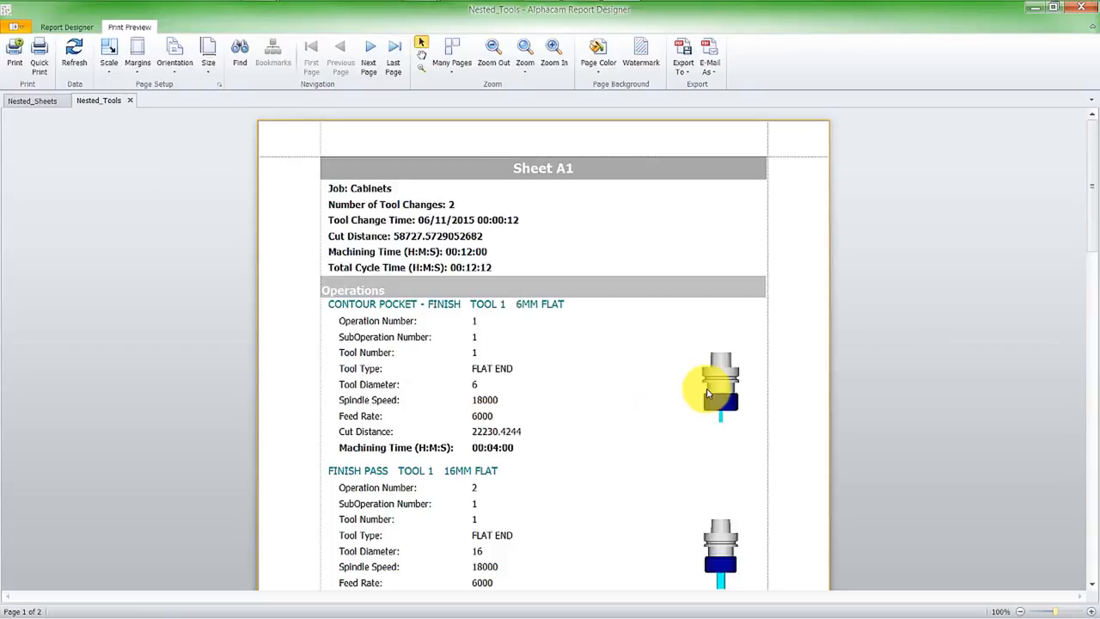
# Review the Nested_Sheets report for the Maple and Plain White sheets, minimize the report window and dismiss the processing message
pyautogui.click(31, 102)
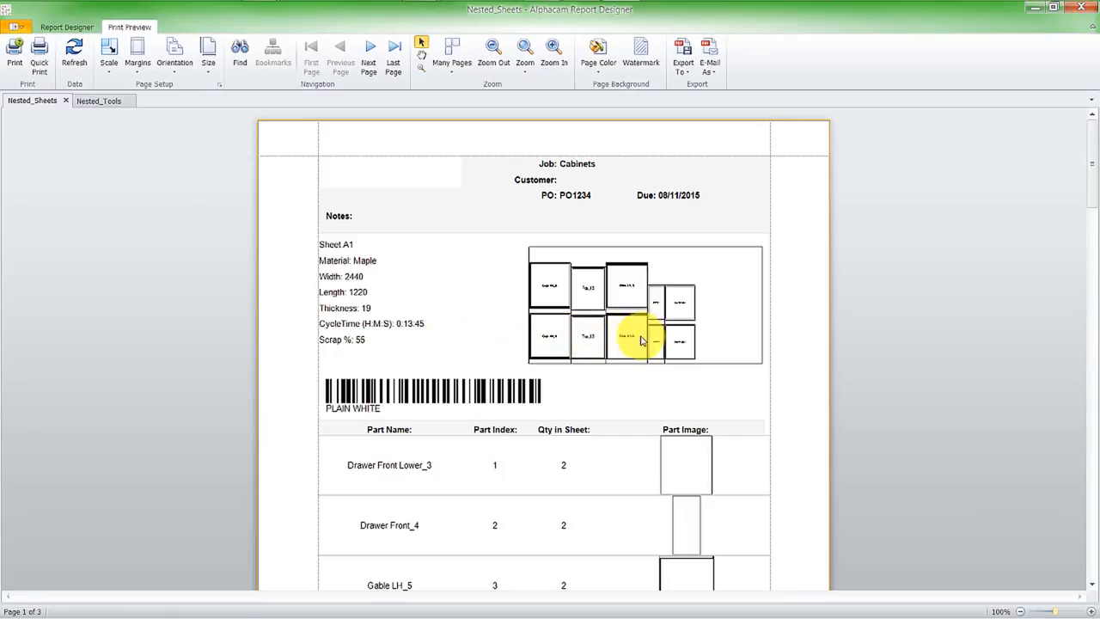
pyautogui.scroll(-3, 640, 341)
pyautogui.scroll(-13, 640, 341)
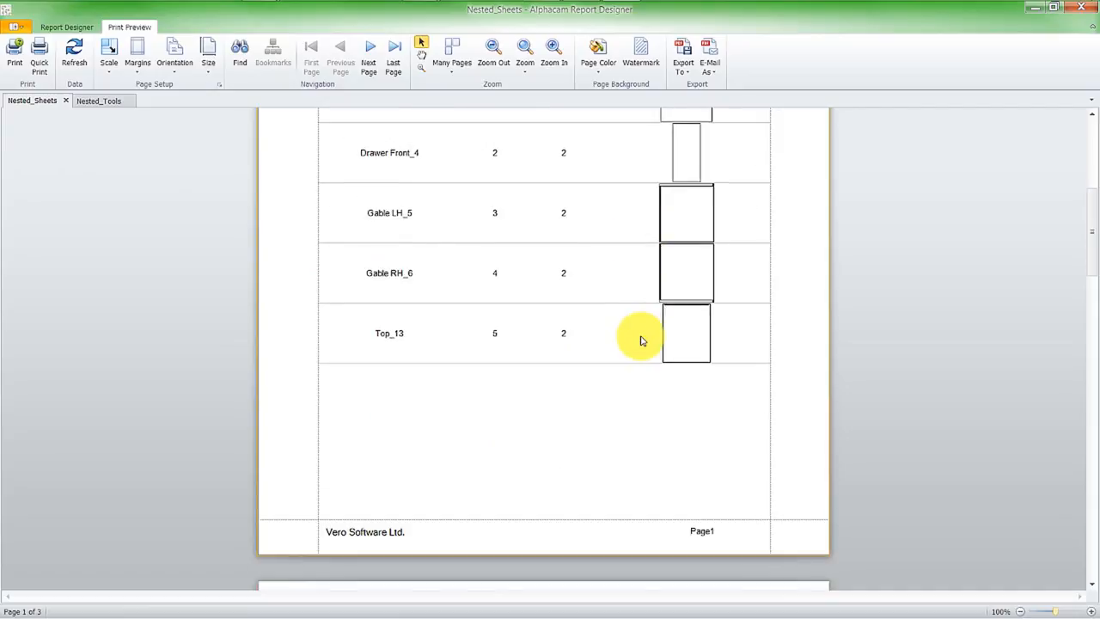
pyautogui.scroll(-2, 640, 341)
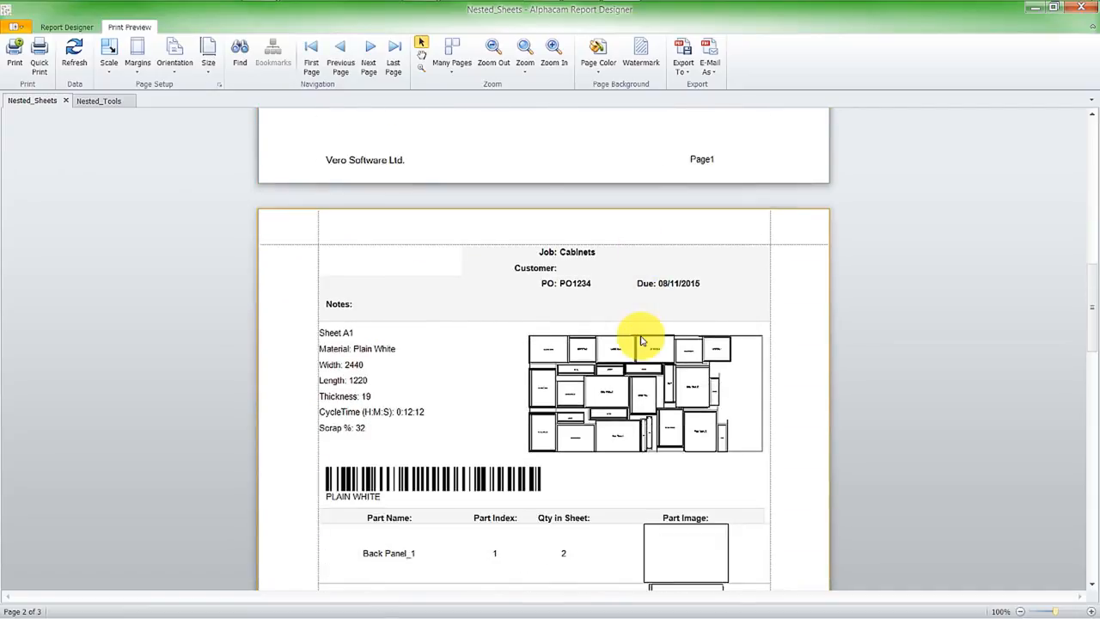
pyautogui.scroll(-3, 640, 341)
pyautogui.scroll(-8, 640, 341)
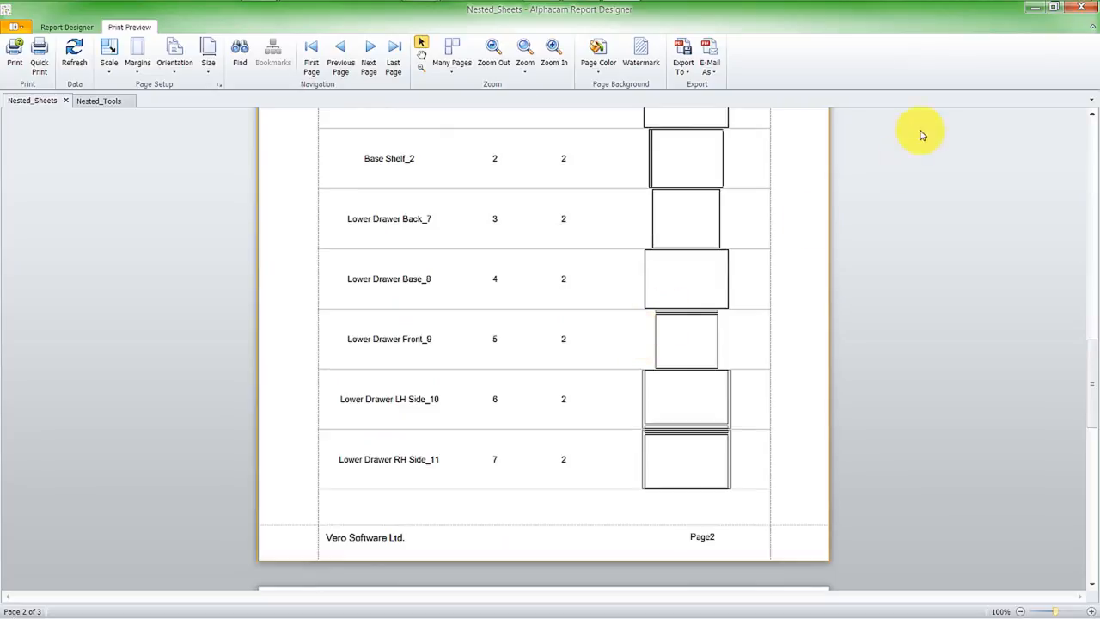
pyautogui.click(1036, 9)
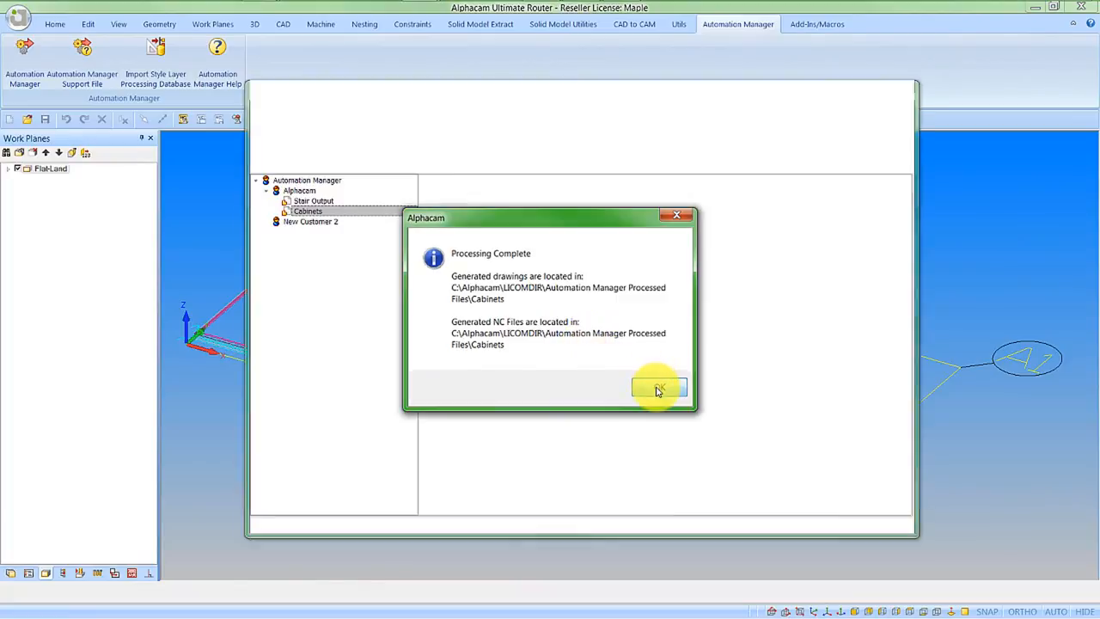
pyautogui.click(657, 391)
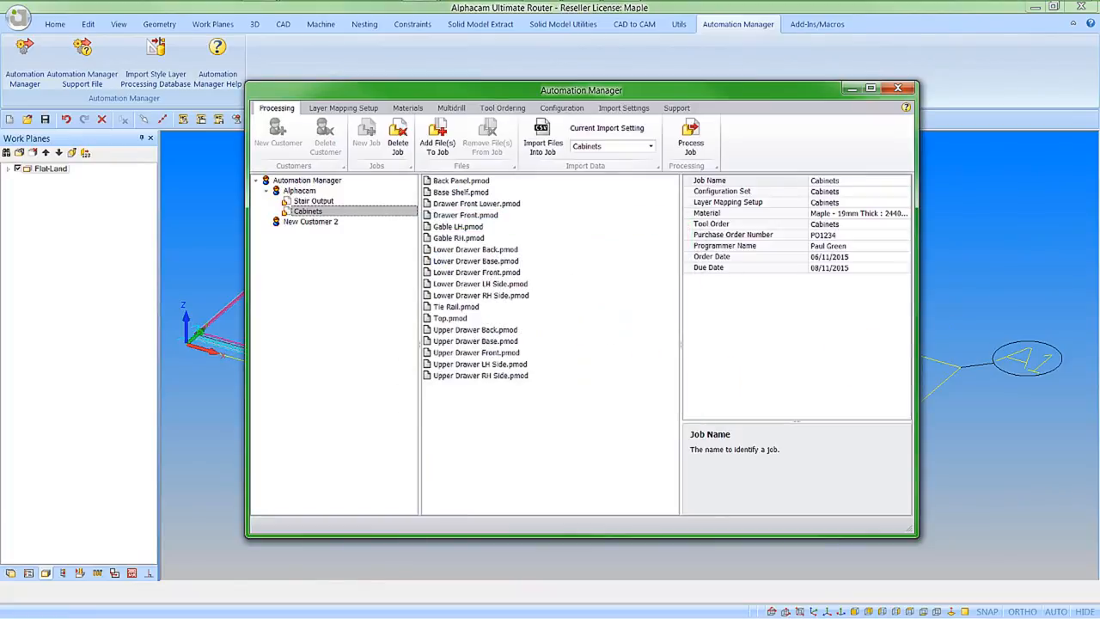
# Browse to the Nest Drawings folder of the processed Cabinets job and preview the Plain White.ard and Maple.ard drawings
pyautogui.moveTo(1099, 67); pyautogui.dragTo(339, 62)
pyautogui.doubleClick(275, 164)
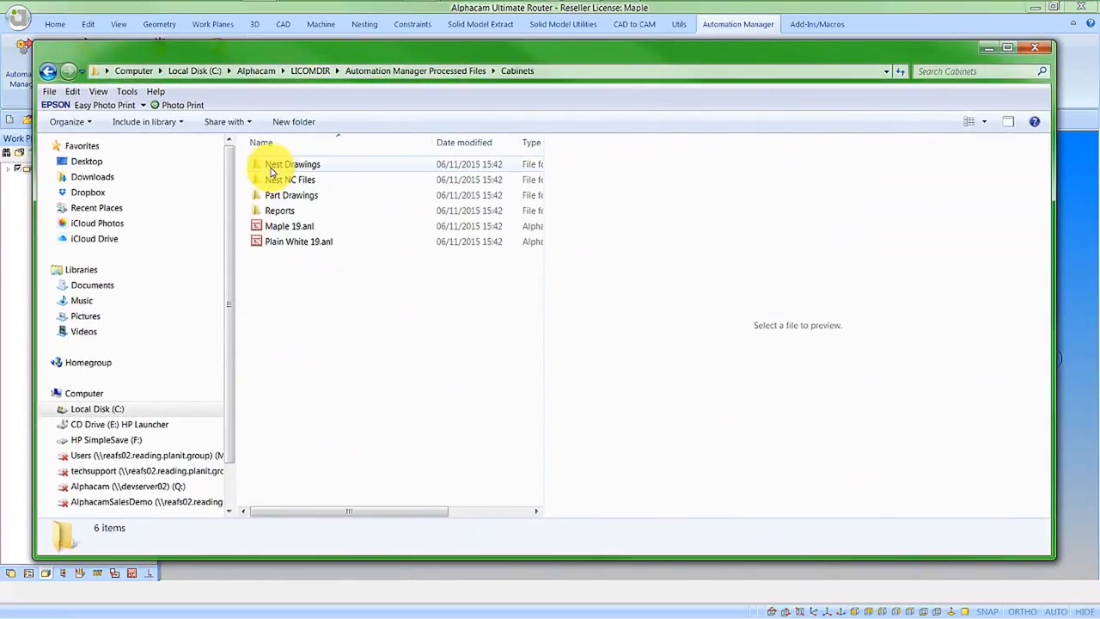
pyautogui.doubleClick(276, 167)
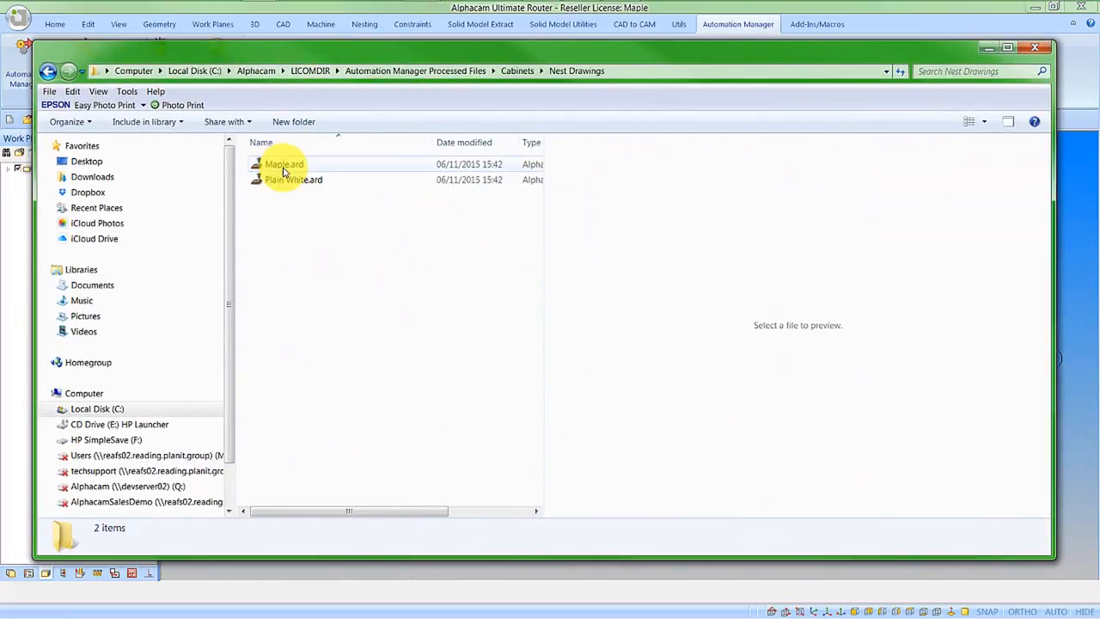
pyautogui.click(283, 168)
pyautogui.click(284, 180)
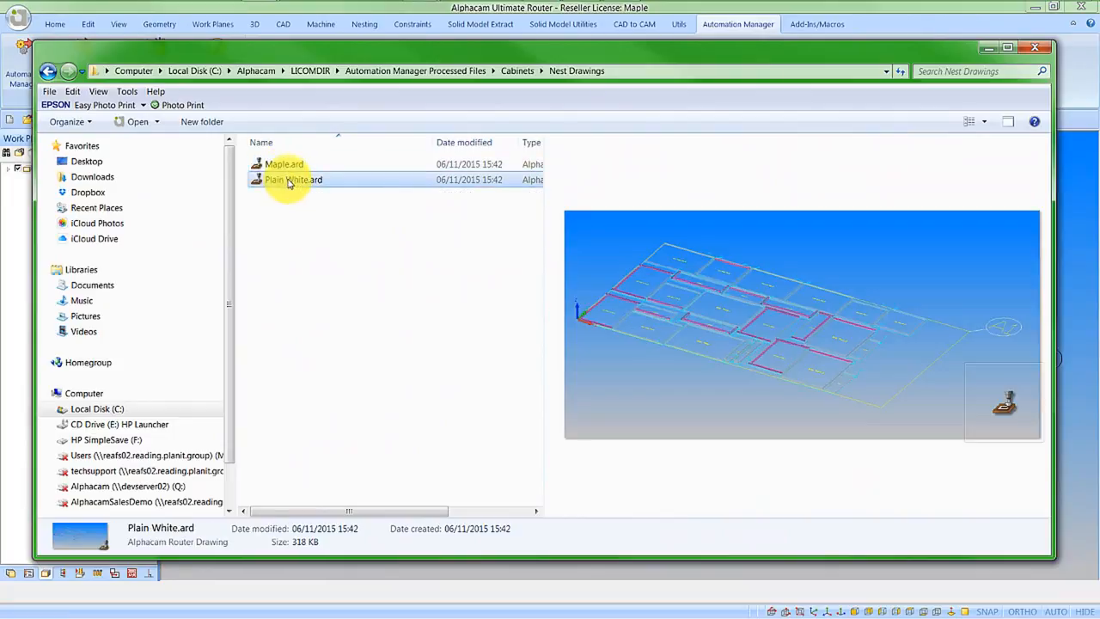
pyautogui.click(283, 166)
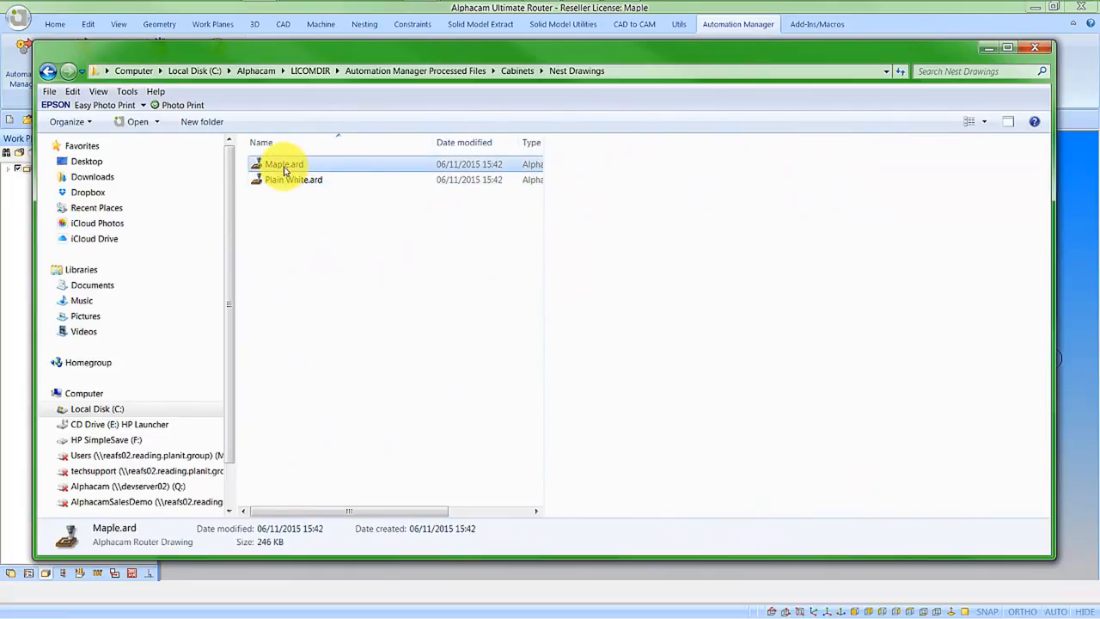
# Inspect the NC code of Maple.nest from the Cabinets job's Nest NC Files folder, then close the editor and folder window
pyautogui.click(517, 71)
pyautogui.doubleClick(300, 181)
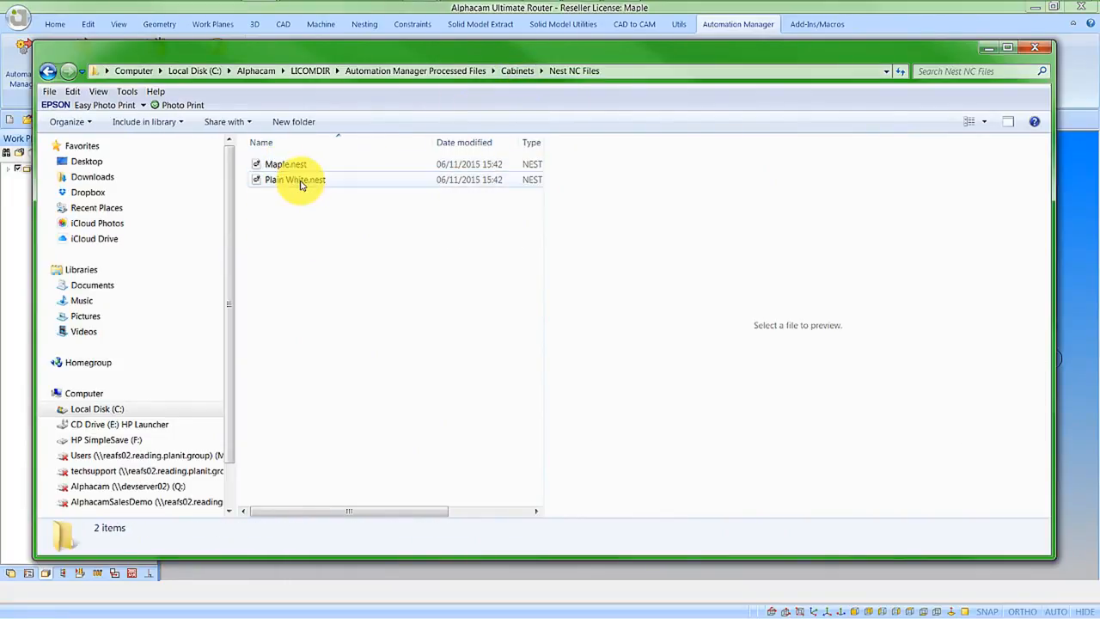
pyautogui.click(291, 169)
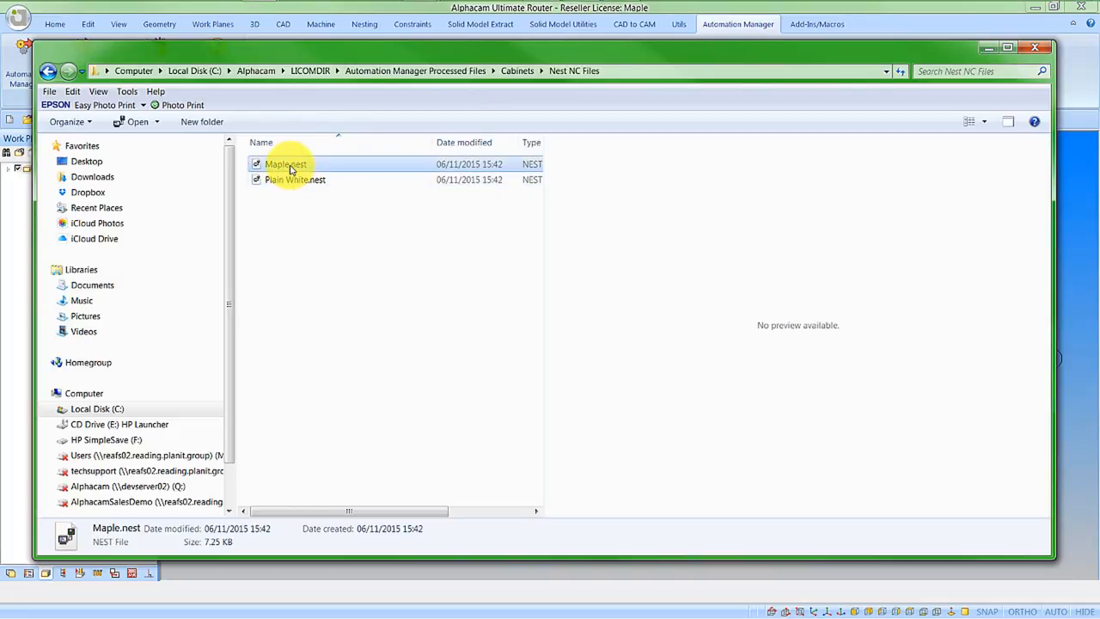
pyautogui.doubleClick(290, 168)
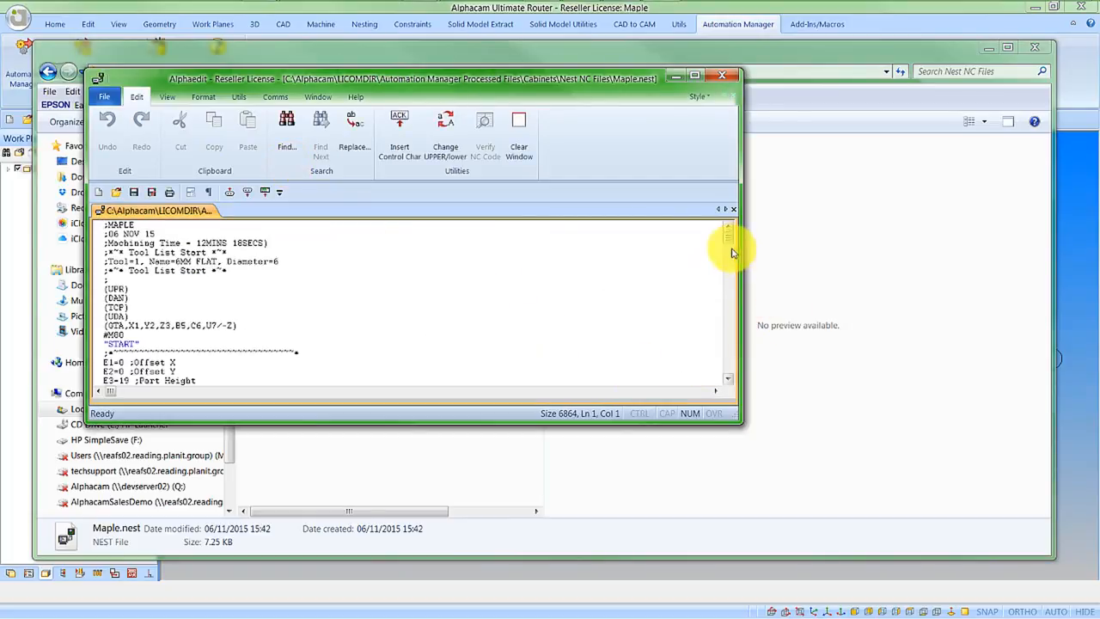
pyautogui.moveTo(727, 238); pyautogui.dragTo(729, 268)
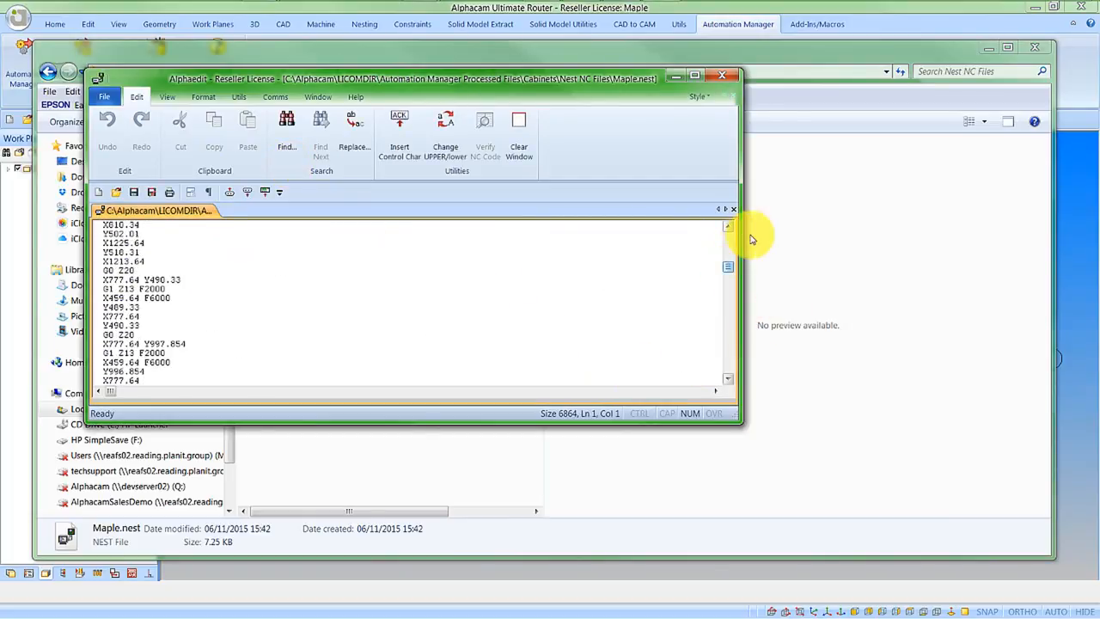
pyautogui.click(721, 78)
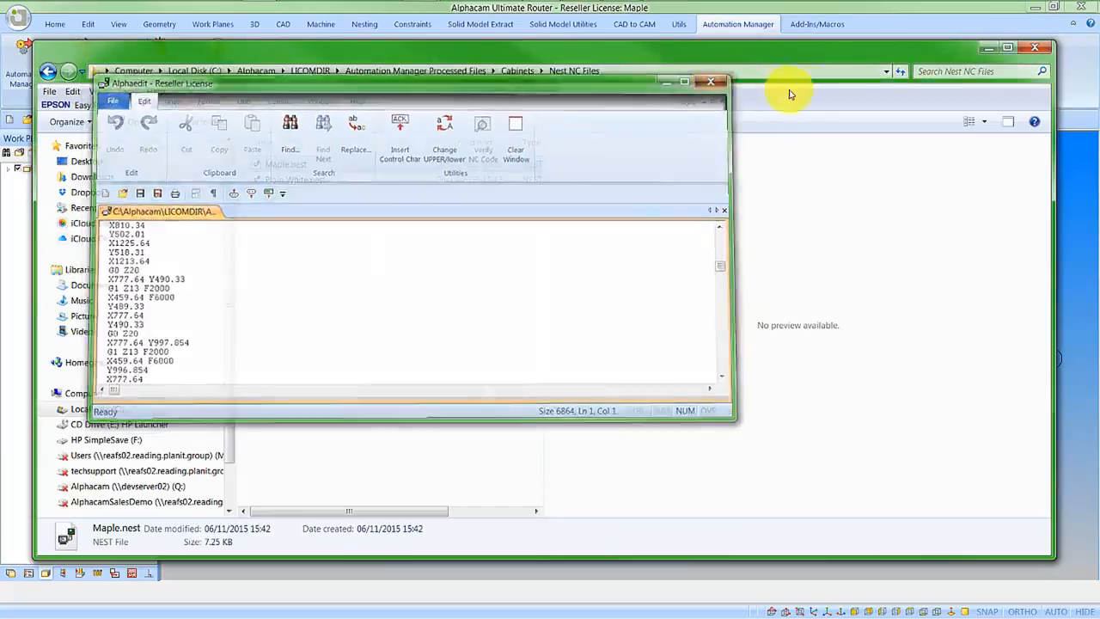
pyautogui.click(1033, 49)
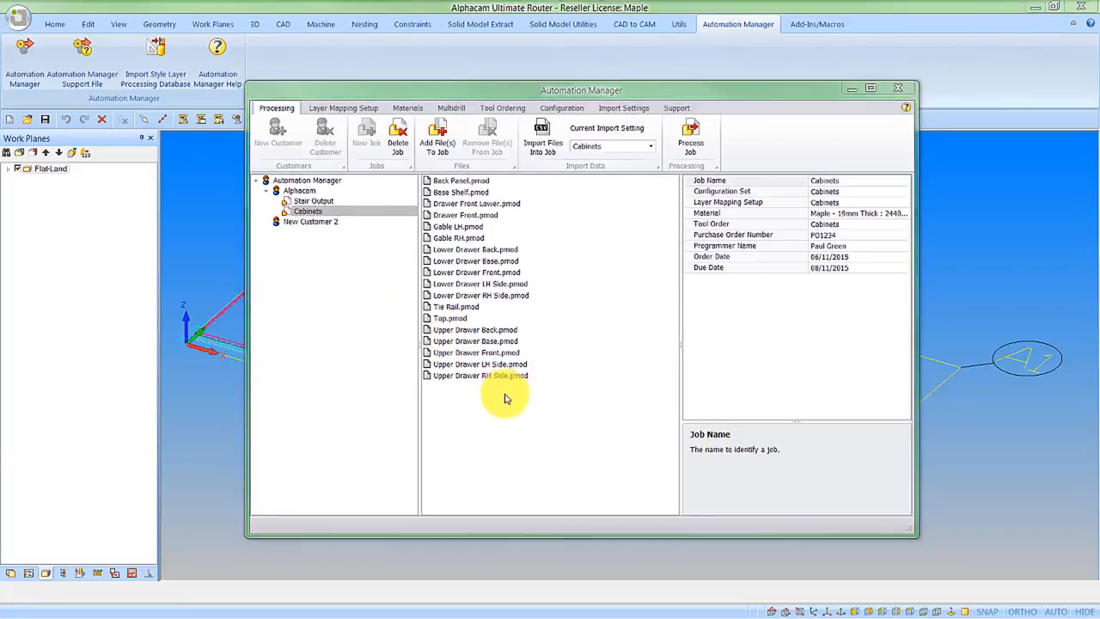
# Return to Automation Manager and collate the support files
pyautogui.click(506, 399)
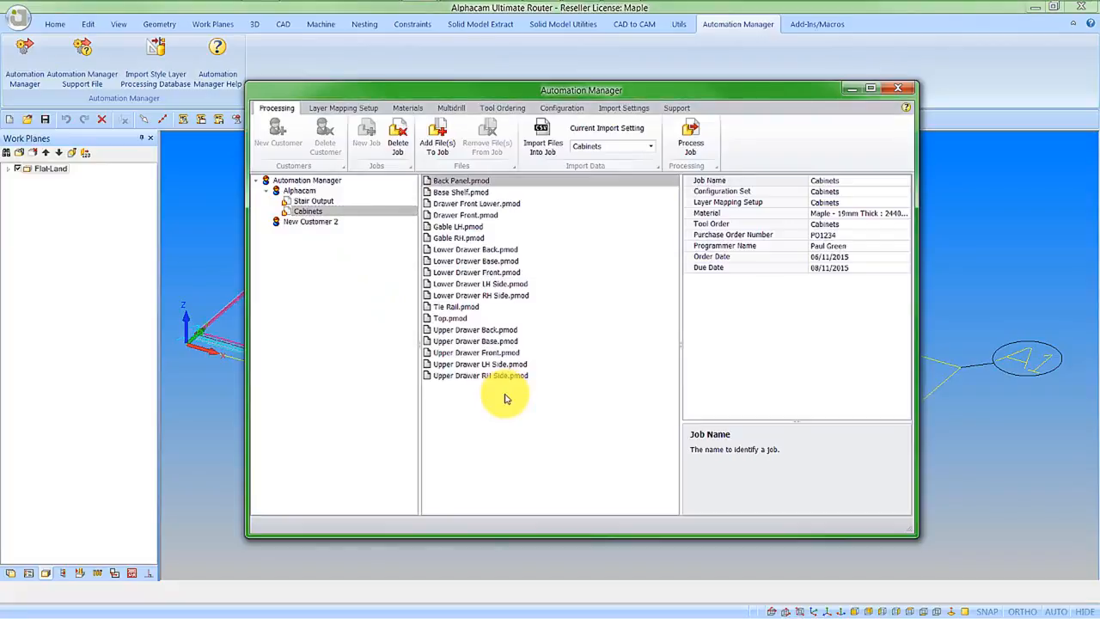
pyautogui.click(675, 108)
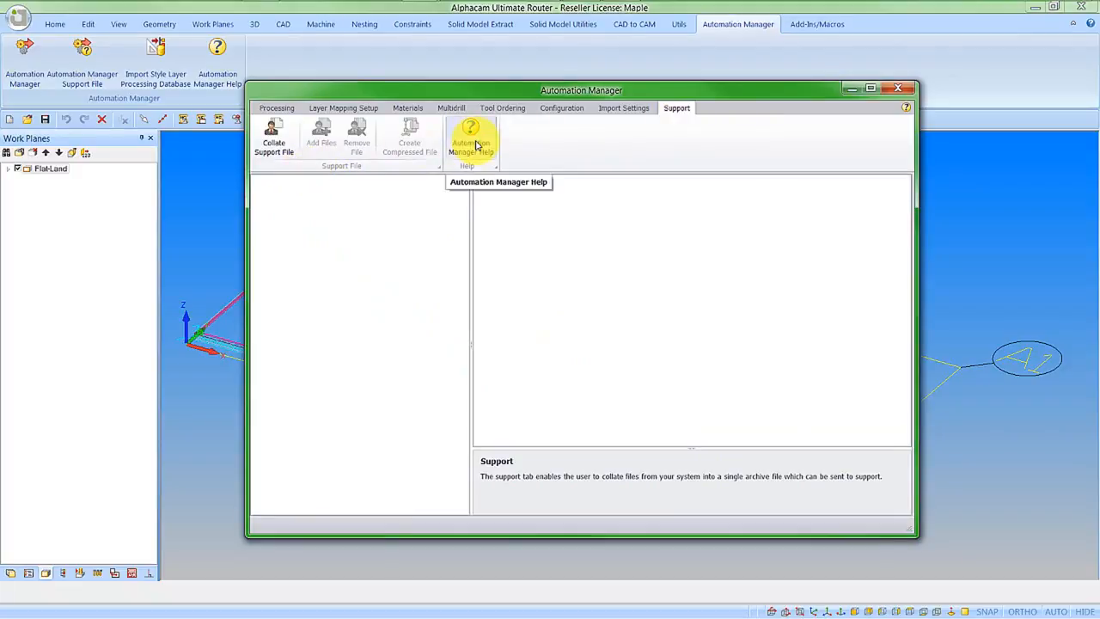
pyautogui.click(275, 148)
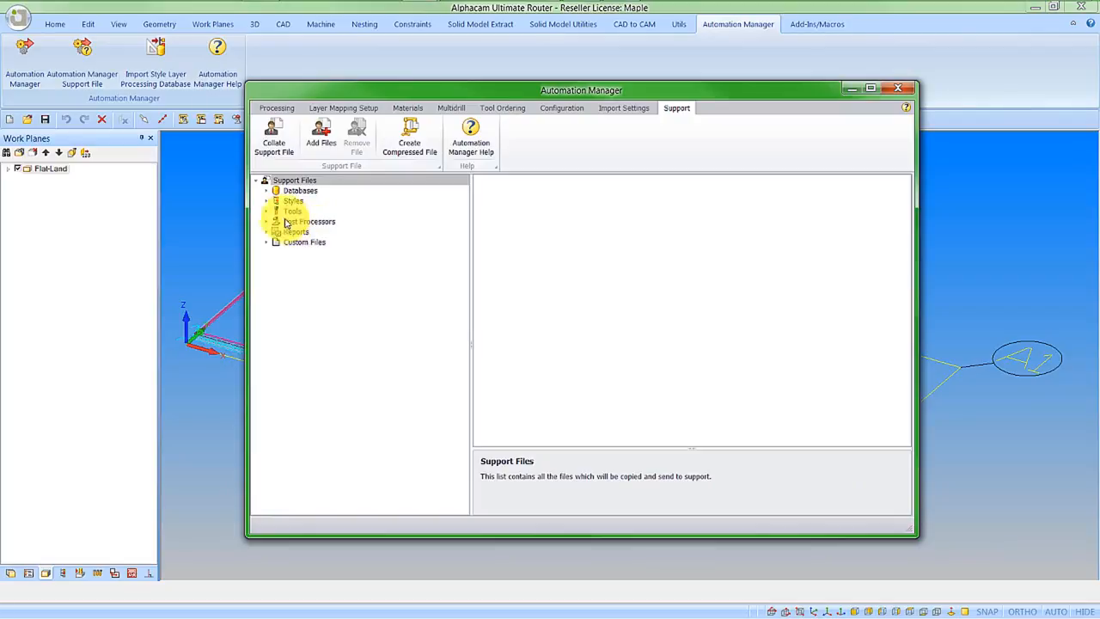
# Examine the collated support files under Databases, Styles, Tools, Post Processors, Reports and Custom Files
pyautogui.click(266, 191)
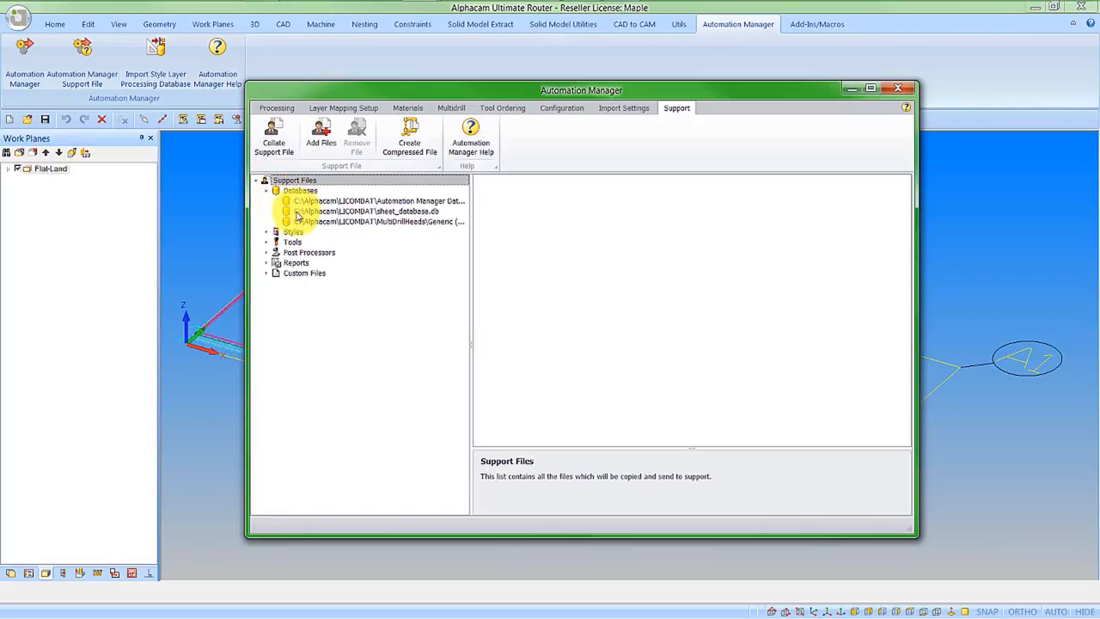
pyautogui.click(267, 232)
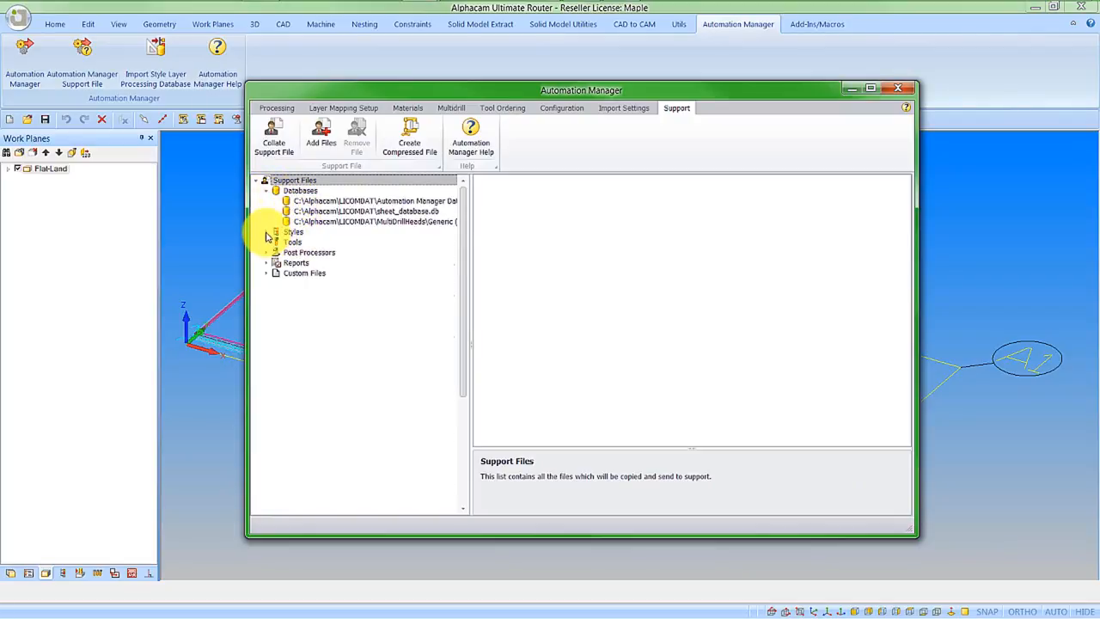
pyautogui.click(267, 233)
pyautogui.click(267, 244)
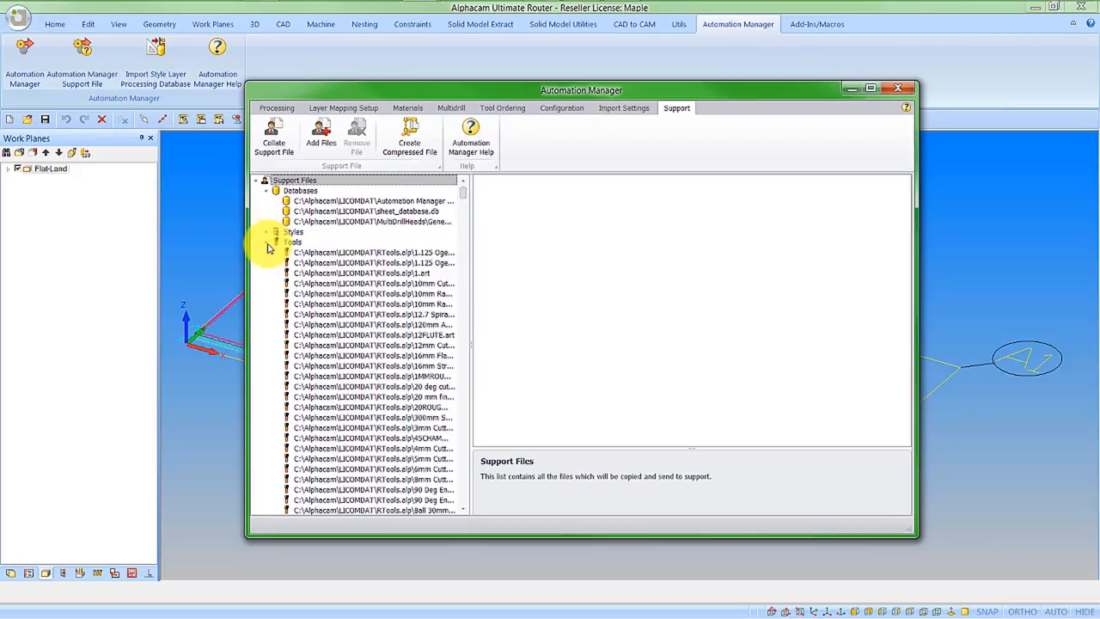
pyautogui.click(267, 244)
pyautogui.click(267, 254)
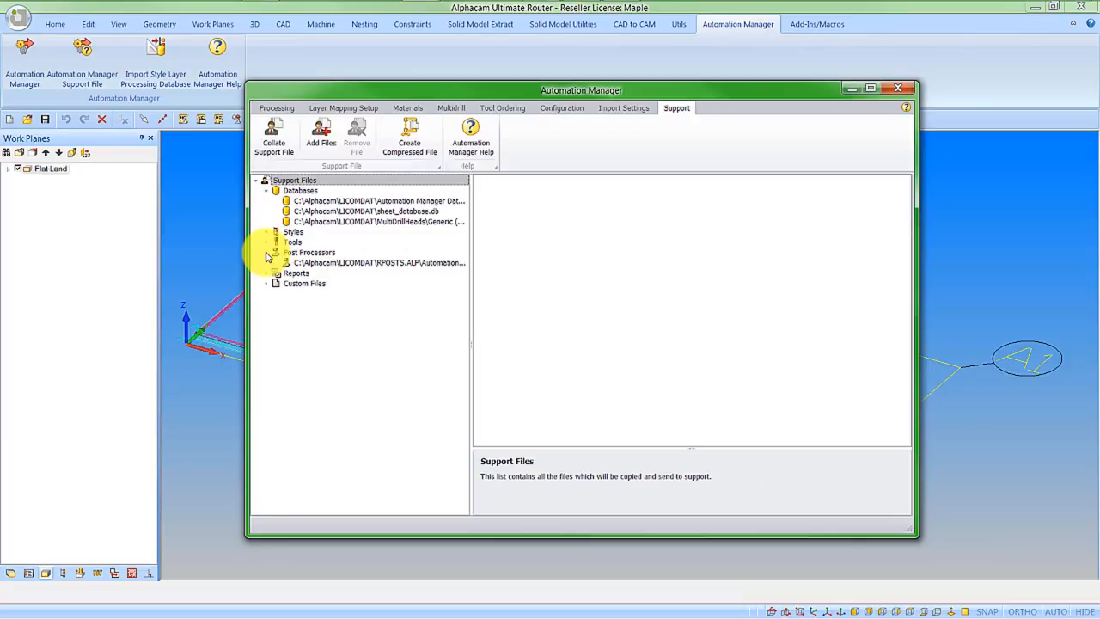
pyautogui.click(267, 254)
pyautogui.click(267, 264)
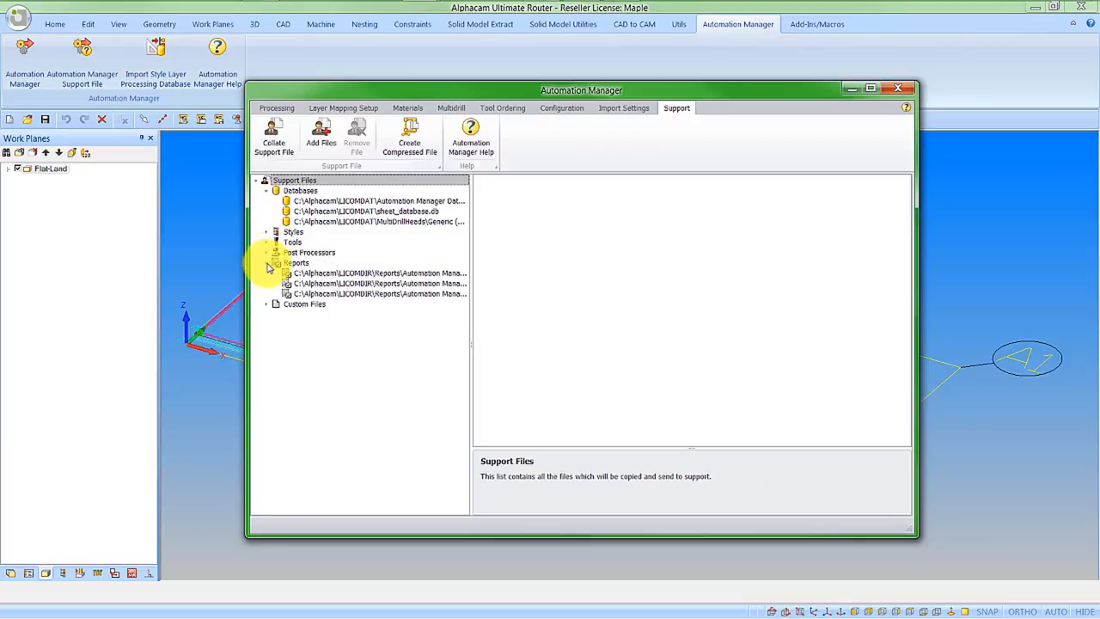
pyautogui.click(267, 264)
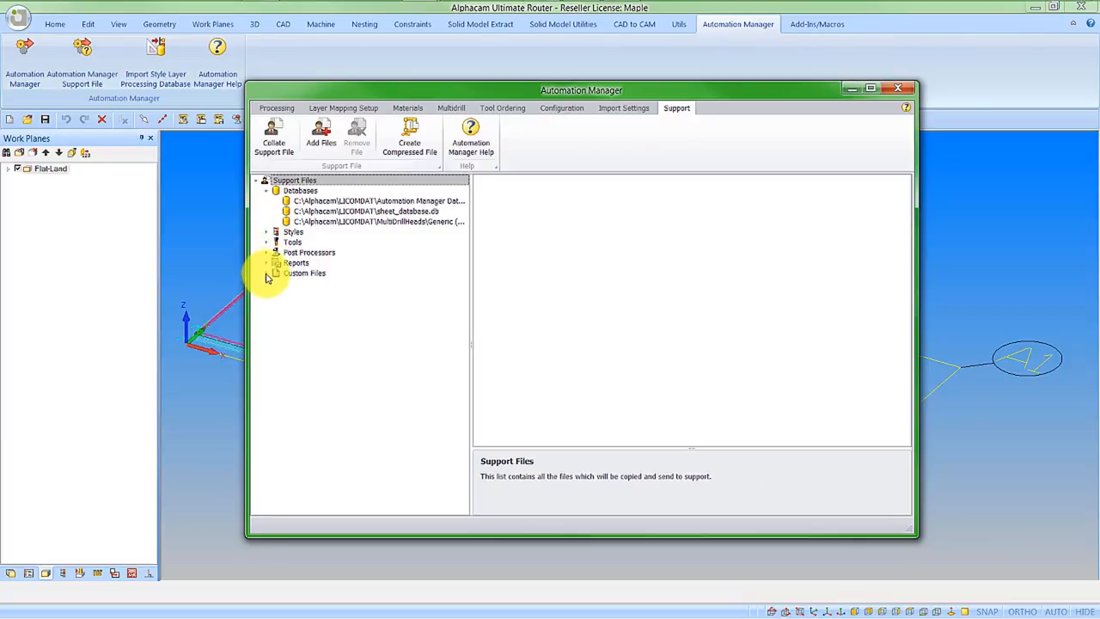
pyautogui.click(268, 274)
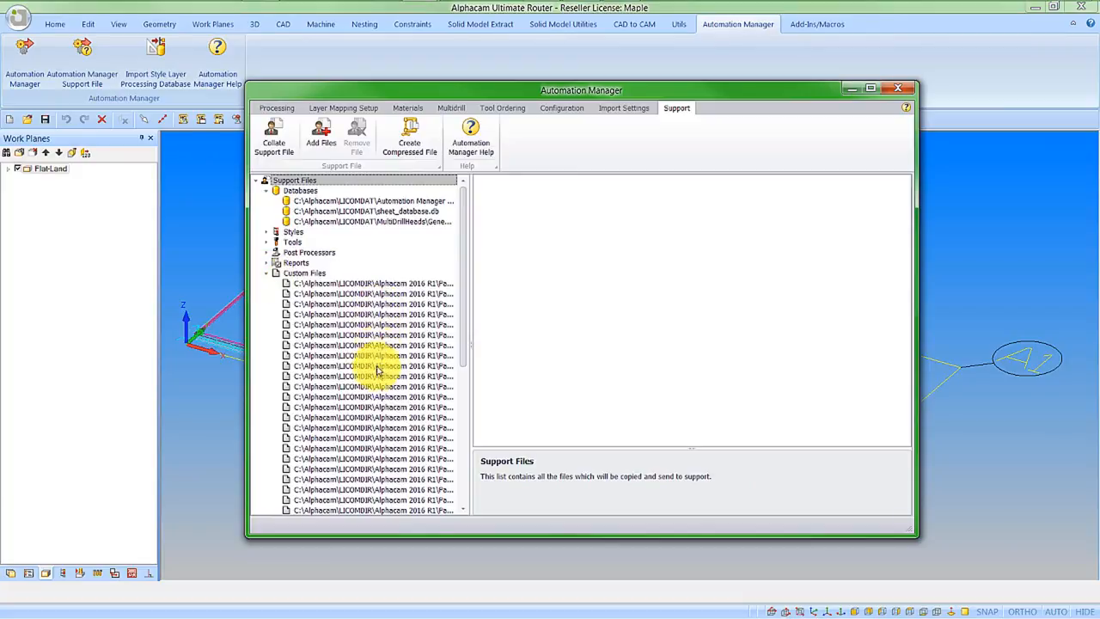
pyautogui.click(268, 273)
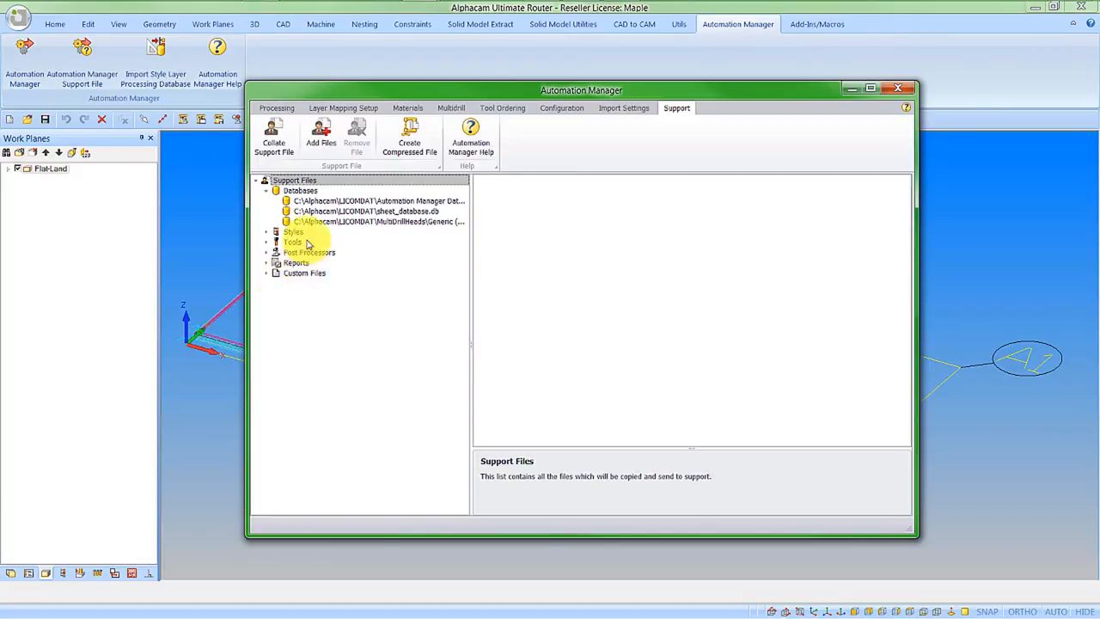
# View the options for adding further support files and creating a compressed zip file, cancelling both dialogs
pyautogui.click(322, 137)
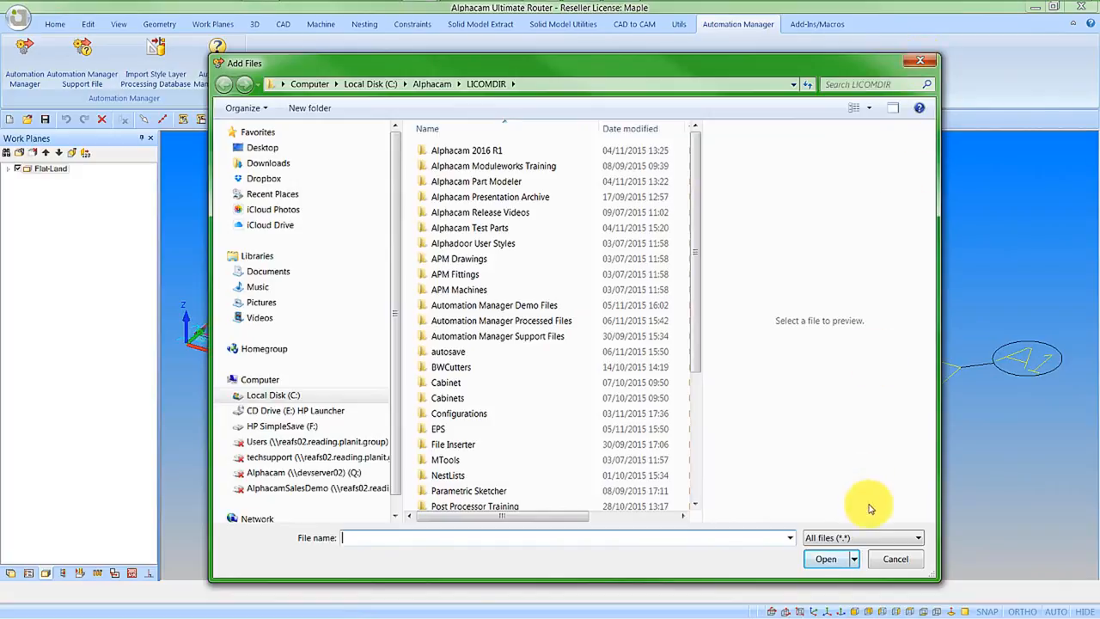
pyautogui.click(898, 560)
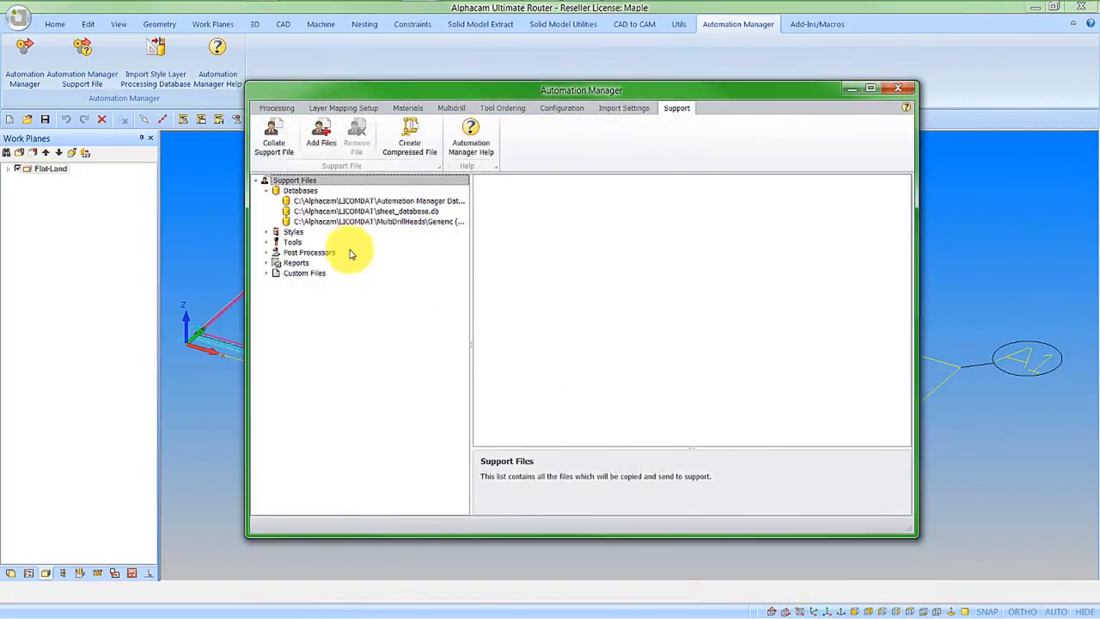
pyautogui.click(419, 152)
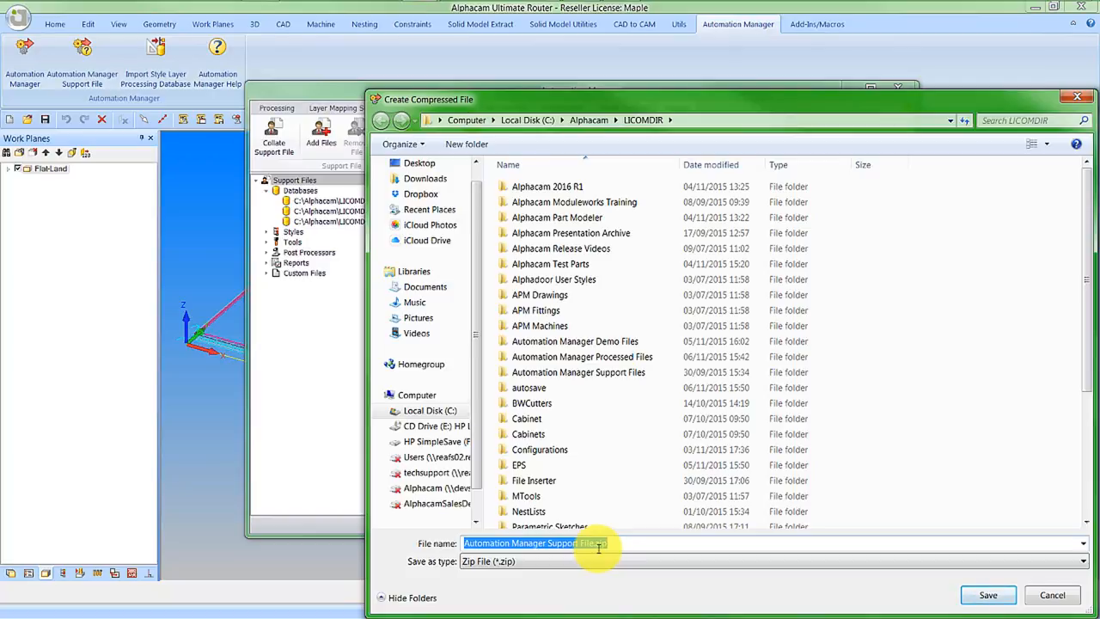
pyautogui.click(1050, 594)
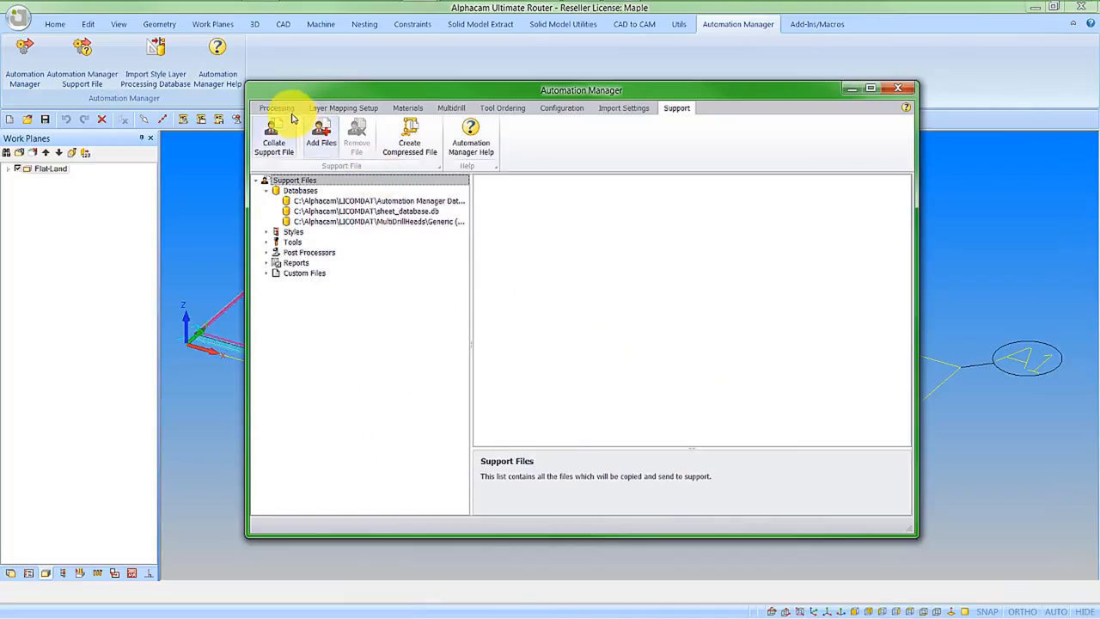
# Consult the help topic for the Layer Mapping Setup page, then close the help window
pyautogui.click(282, 109)
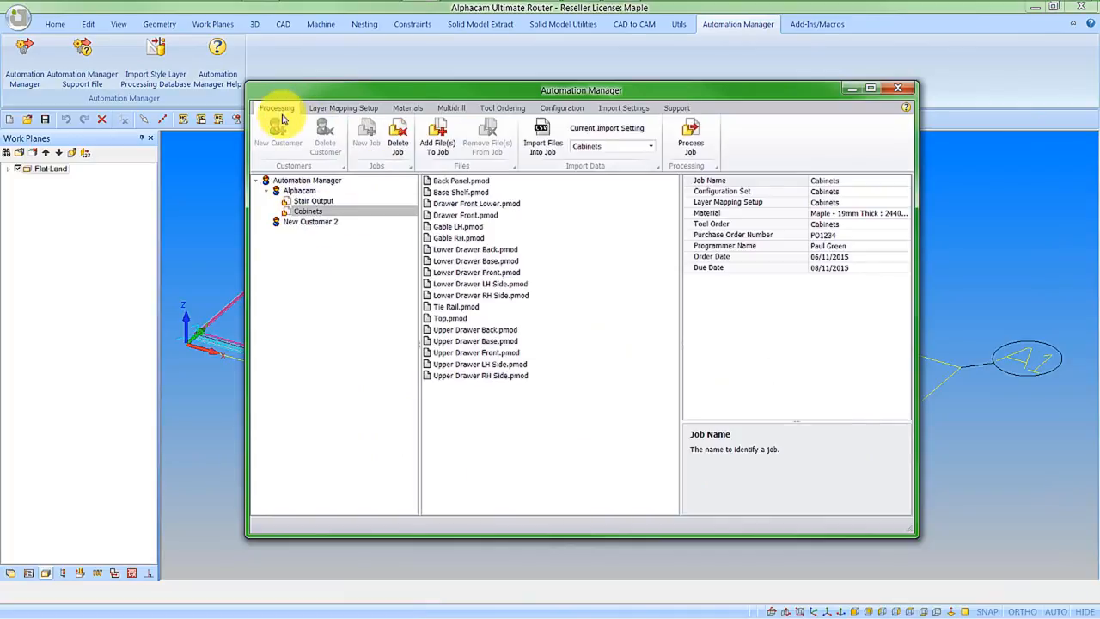
pyautogui.click(339, 108)
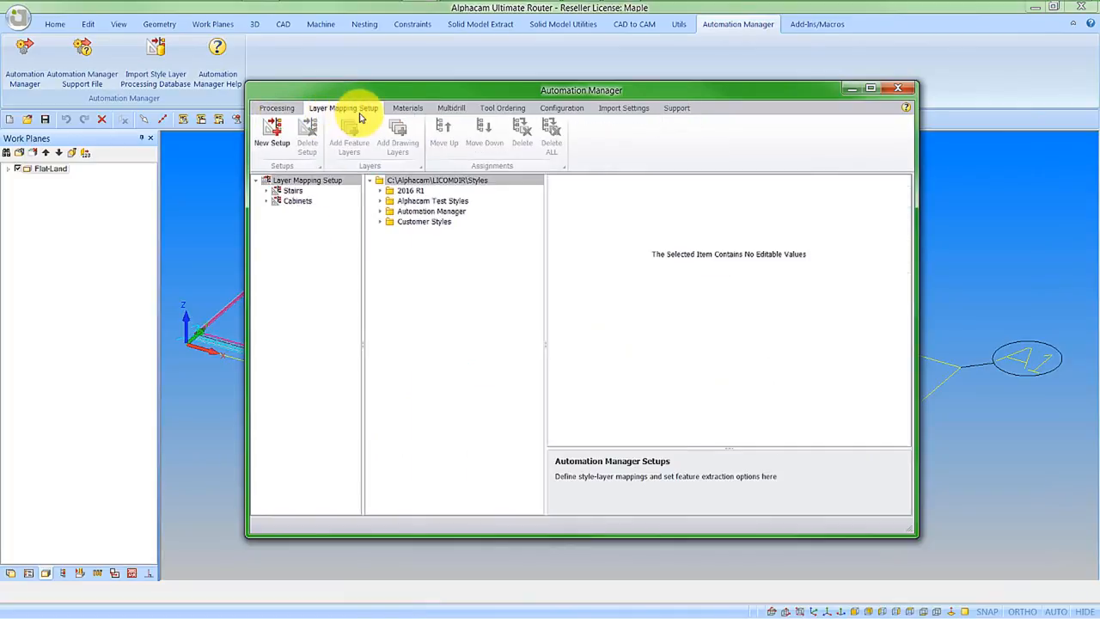
pyautogui.click(905, 109)
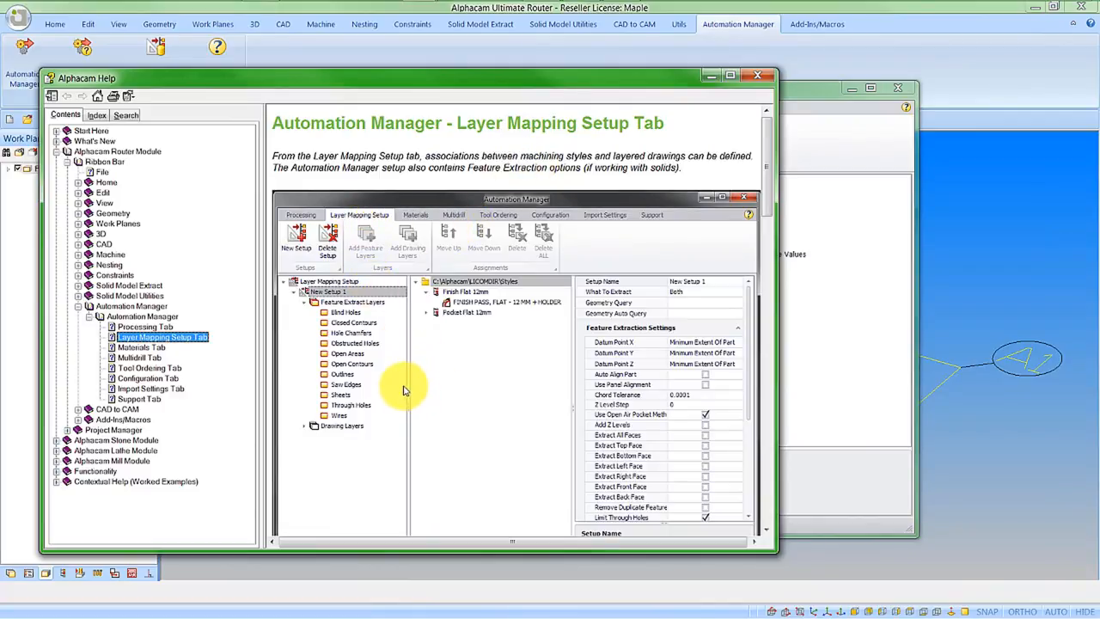
pyautogui.moveTo(771, 238); pyautogui.dragTo(765, 94)
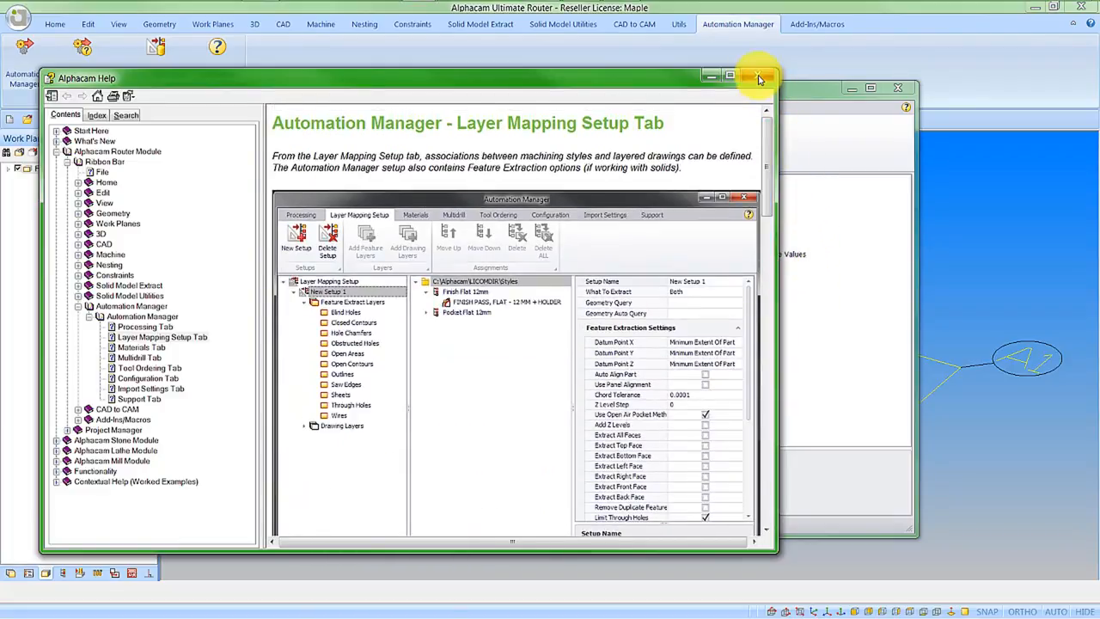
pyautogui.click(756, 77)
pyautogui.moveTo(681, 94); pyautogui.dragTo(669, 104)
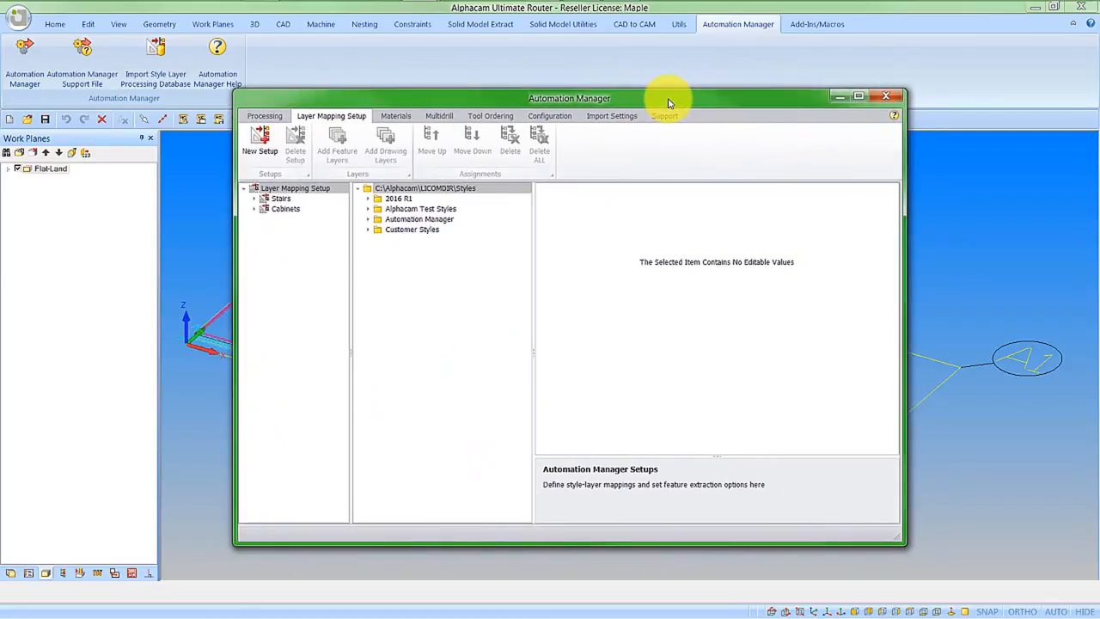